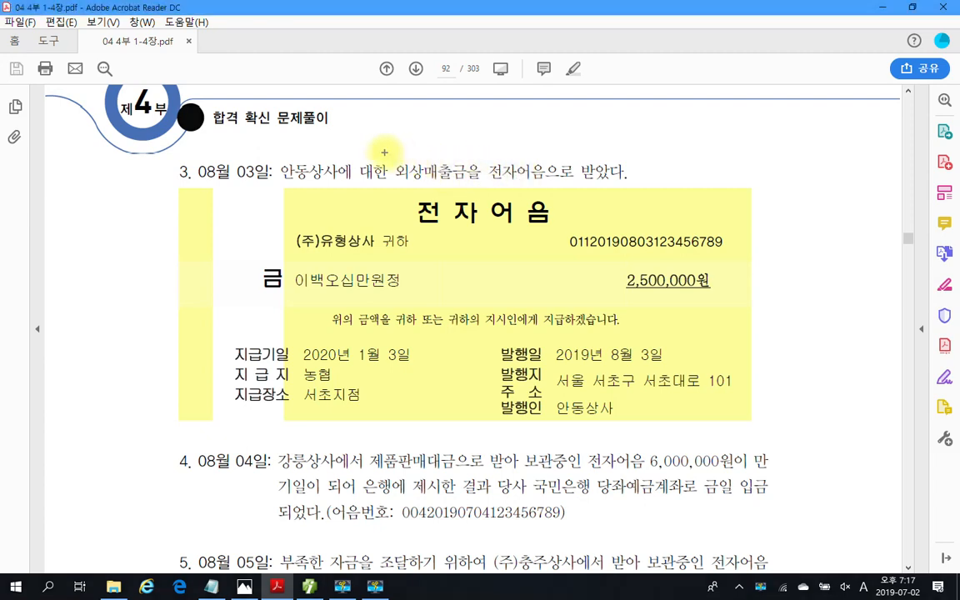
# Step: Mark up the 08월 03일 transaction: box 외상매출금 and 전자어음, circle the note's issuer and payee, and outline its issue date
pyautogui.moveTo(384, 153)
pyautogui.mouseDown()
pyautogui.moveTo(435, 192)
pyautogui.moveTo(546, 185)
pyautogui.mouseUp()
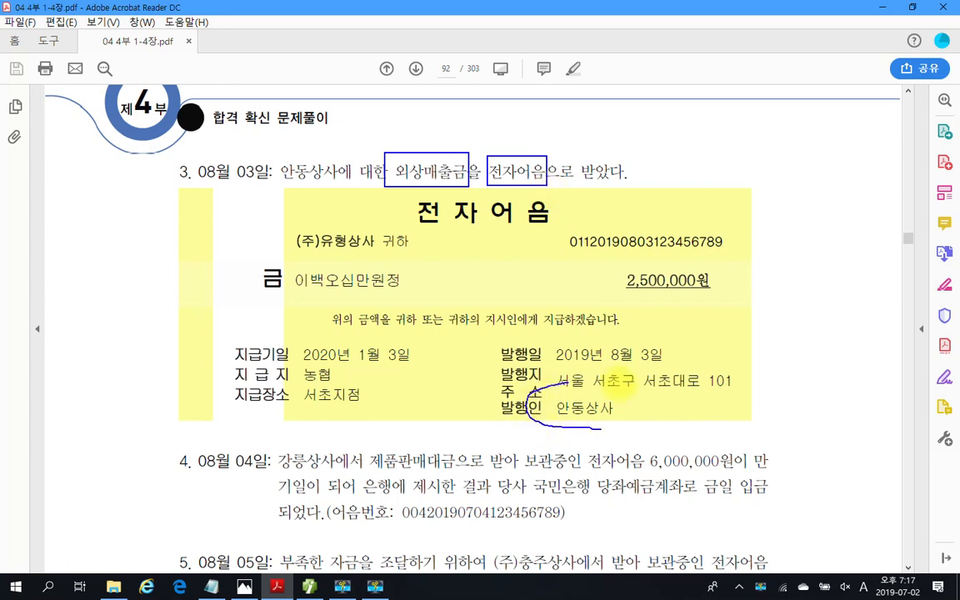
pyautogui.moveTo(533, 391); pyautogui.dragTo(623, 420)
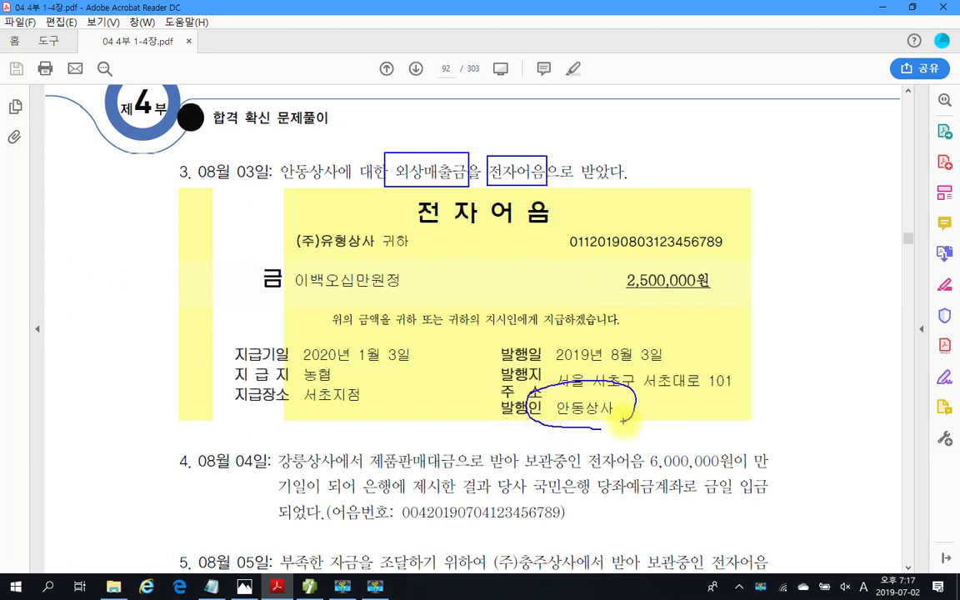
pyautogui.moveTo(279, 237)
pyautogui.mouseDown()
pyautogui.moveTo(399, 246)
pyautogui.moveTo(262, 215)
pyautogui.moveTo(268, 235)
pyautogui.mouseUp()
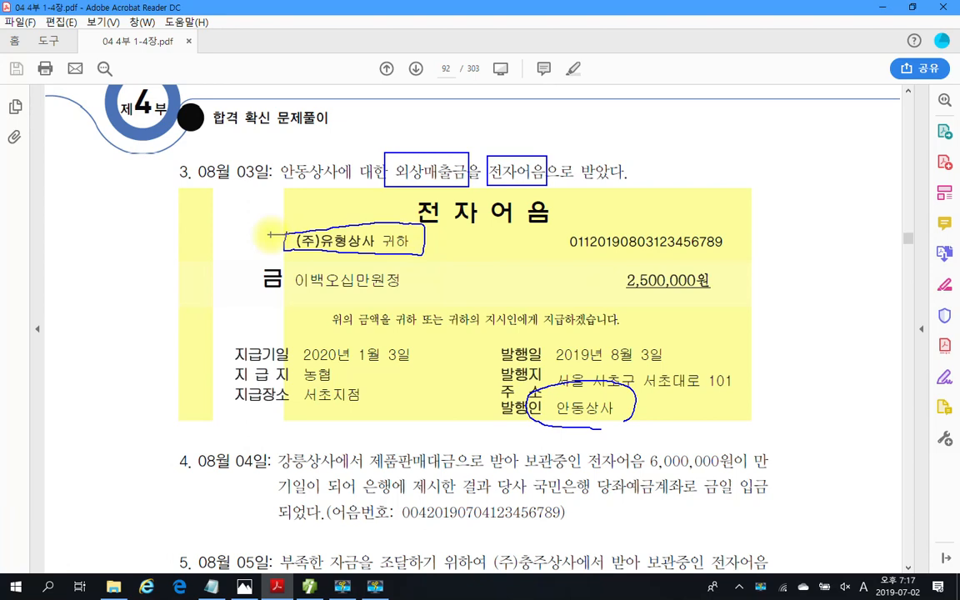
pyautogui.moveTo(284, 372); pyautogui.dragTo(419, 373)
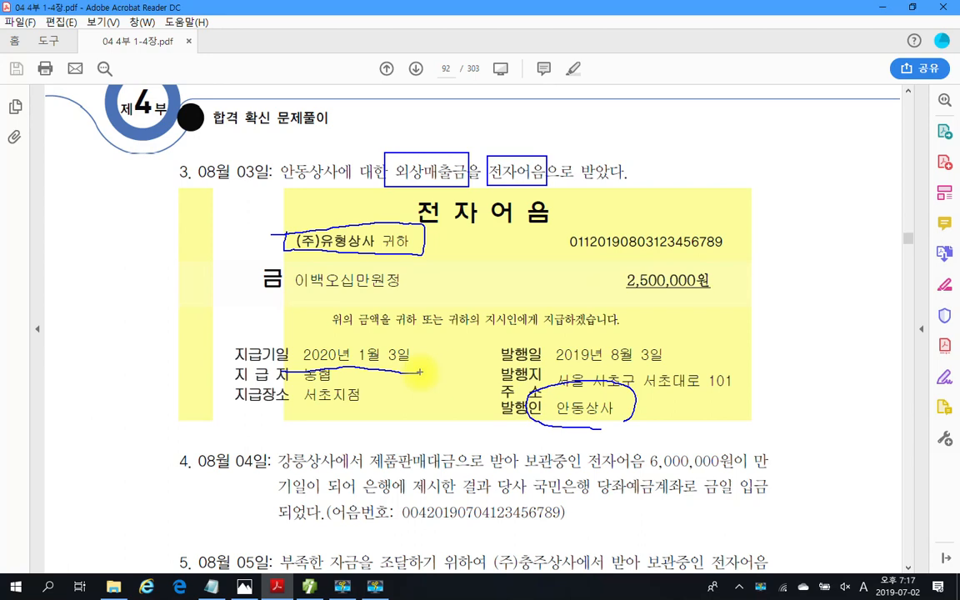
pyautogui.moveTo(404, 188); pyautogui.dragTo(438, 179)
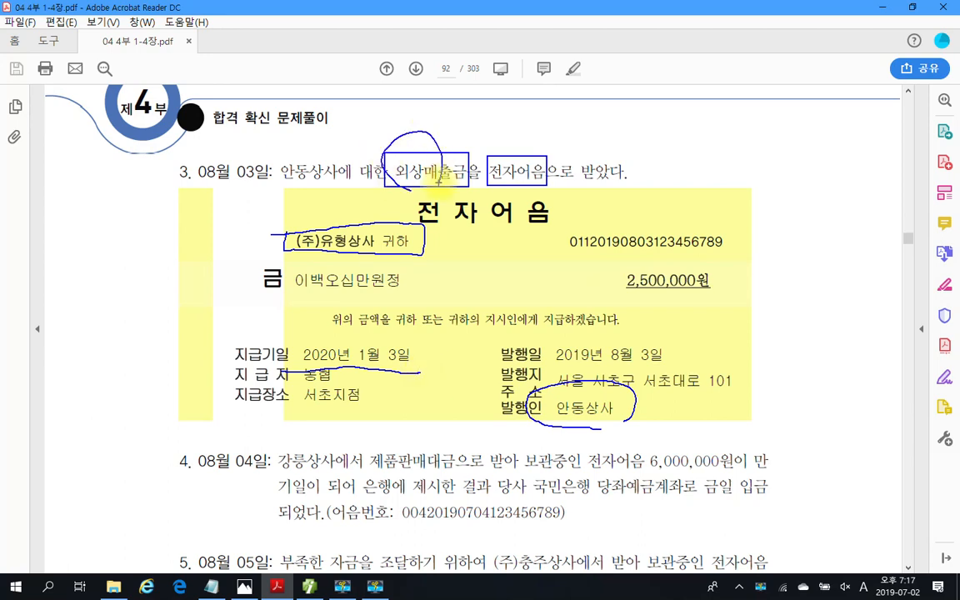
pyautogui.moveTo(551, 335)
pyautogui.mouseDown()
pyautogui.moveTo(585, 365)
pyautogui.moveTo(682, 333)
pyautogui.moveTo(581, 334)
pyautogui.mouseUp()
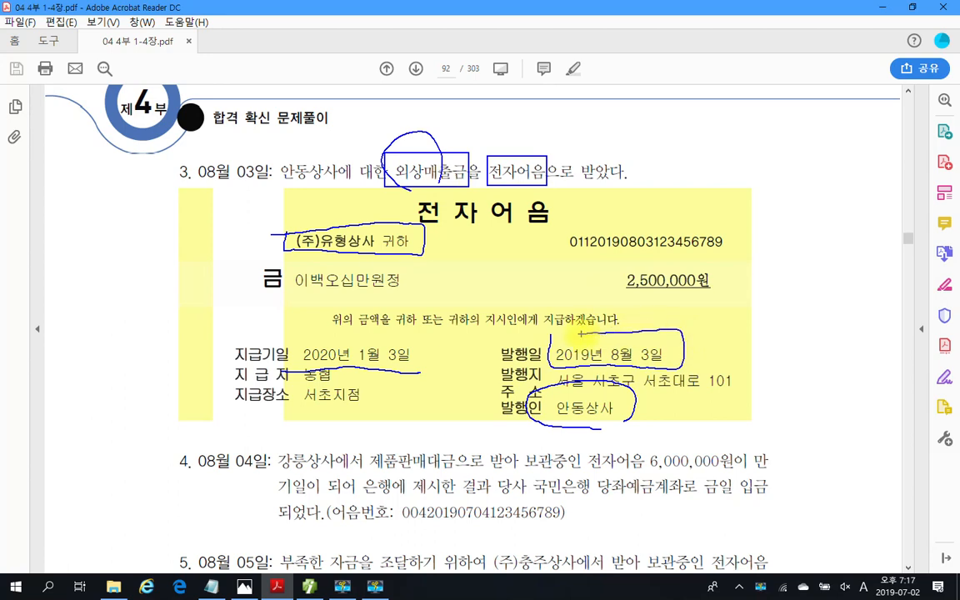
pyautogui.moveTo(207, 140)
pyautogui.mouseDown()
pyautogui.moveTo(209, 155)
pyautogui.moveTo(241, 136)
pyautogui.mouseUp()
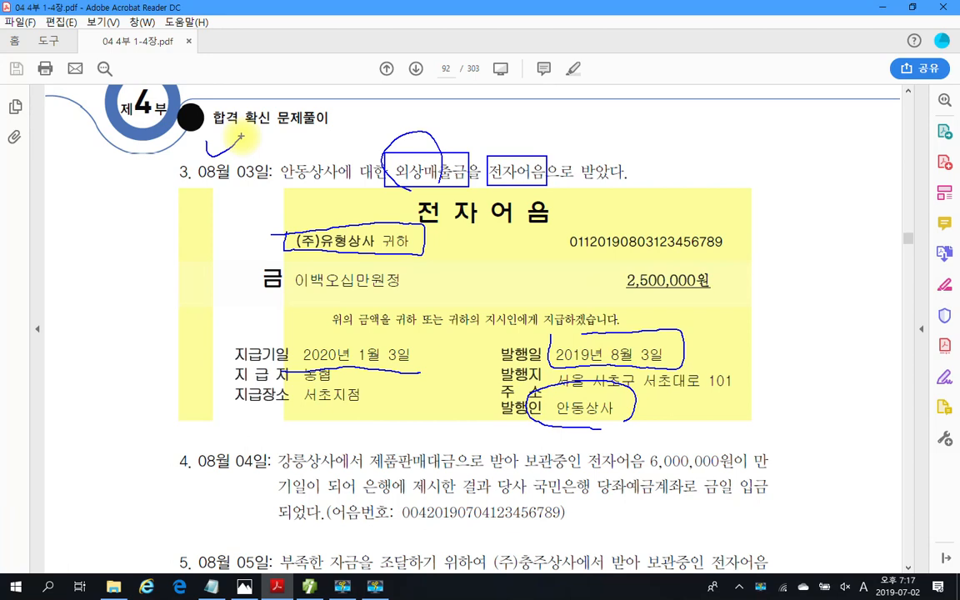
# Step: Outline the note's 지급기일, underline the payee, and draw an arrow from issuer 안동상사 to (주)유형상사
pyautogui.moveTo(300, 367)
pyautogui.mouseDown()
pyautogui.moveTo(289, 333)
pyautogui.moveTo(423, 367)
pyautogui.mouseUp()
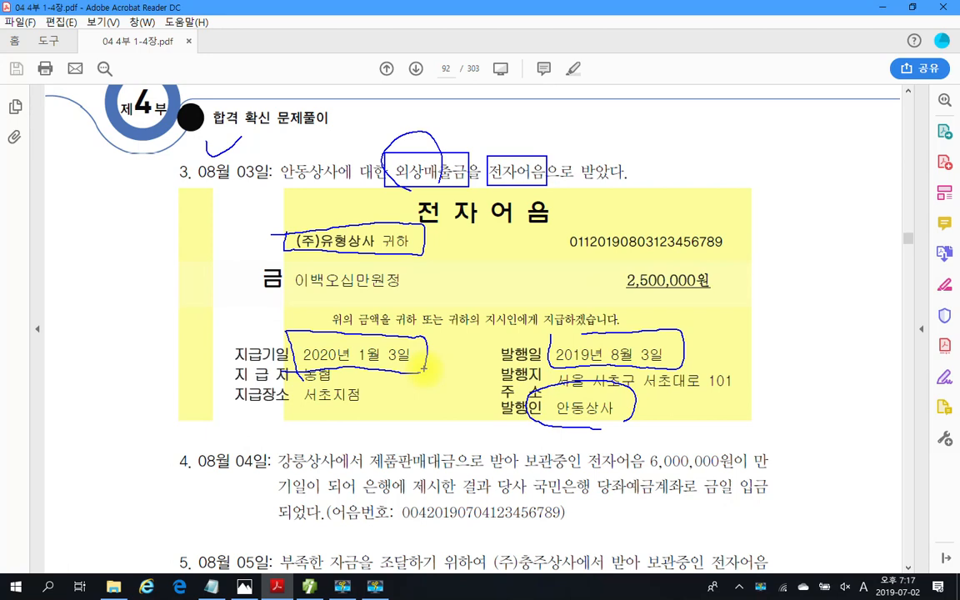
pyautogui.moveTo(667, 323); pyautogui.dragTo(695, 334)
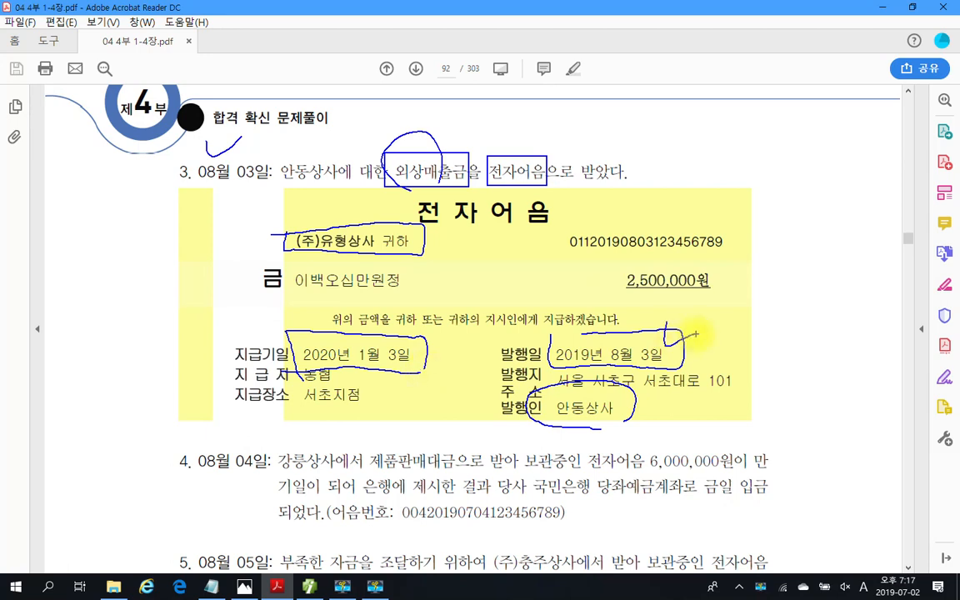
pyautogui.moveTo(289, 367); pyautogui.dragTo(426, 364)
pyautogui.moveTo(284, 255); pyautogui.dragTo(434, 259)
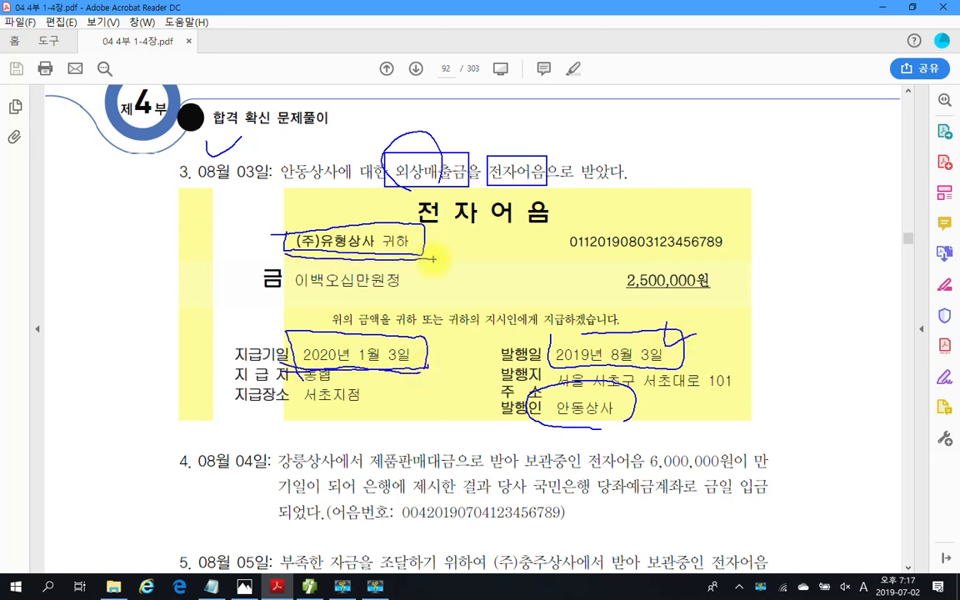
pyautogui.moveTo(531, 410); pyautogui.dragTo(413, 274)
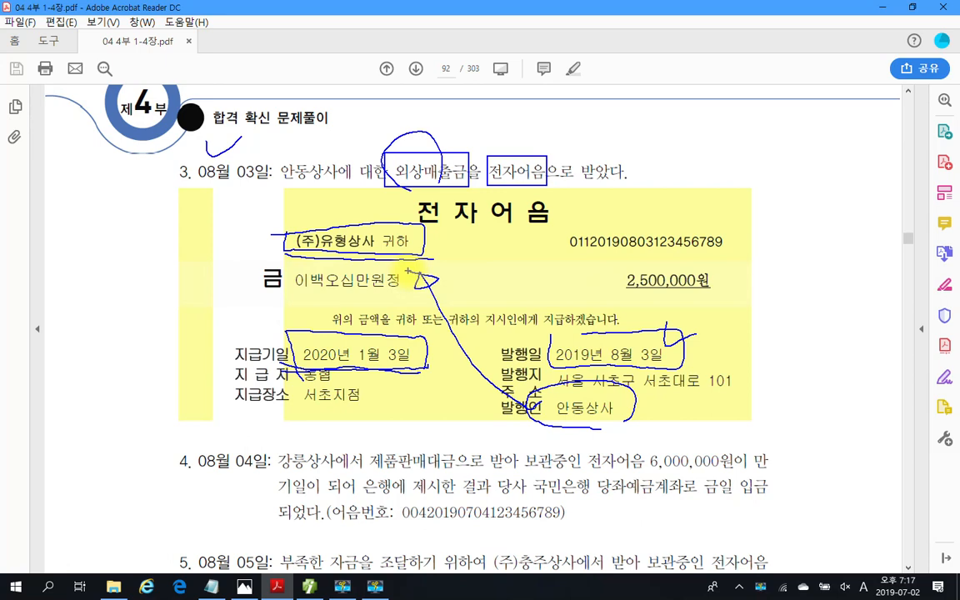
# Step: Draw arrows from 외상매출금 to a handwritten 대) and from 전자어음 to a handwritten 차), showing the credit and debit sides
pyautogui.moveTo(426, 147); pyautogui.dragTo(666, 150)
pyautogui.moveTo(698, 114); pyautogui.dragTo(731, 143)
pyautogui.moveTo(744, 102); pyautogui.dragTo(739, 166)
pyautogui.moveTo(741, 131)
pyautogui.mouseDown()
pyautogui.moveTo(759, 126)
pyautogui.moveTo(752, 166)
pyautogui.mouseUp()
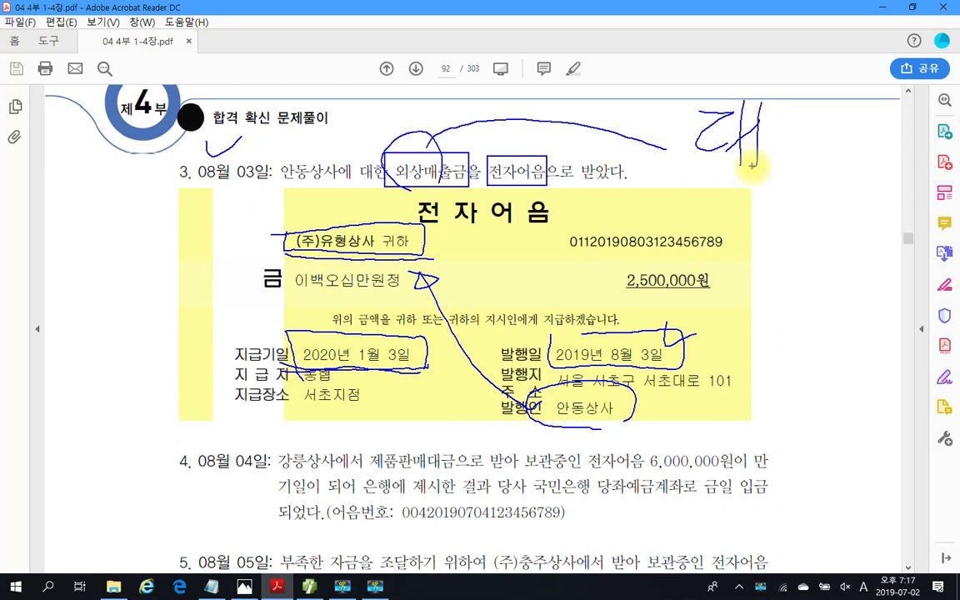
pyautogui.moveTo(761, 84); pyautogui.dragTo(756, 196)
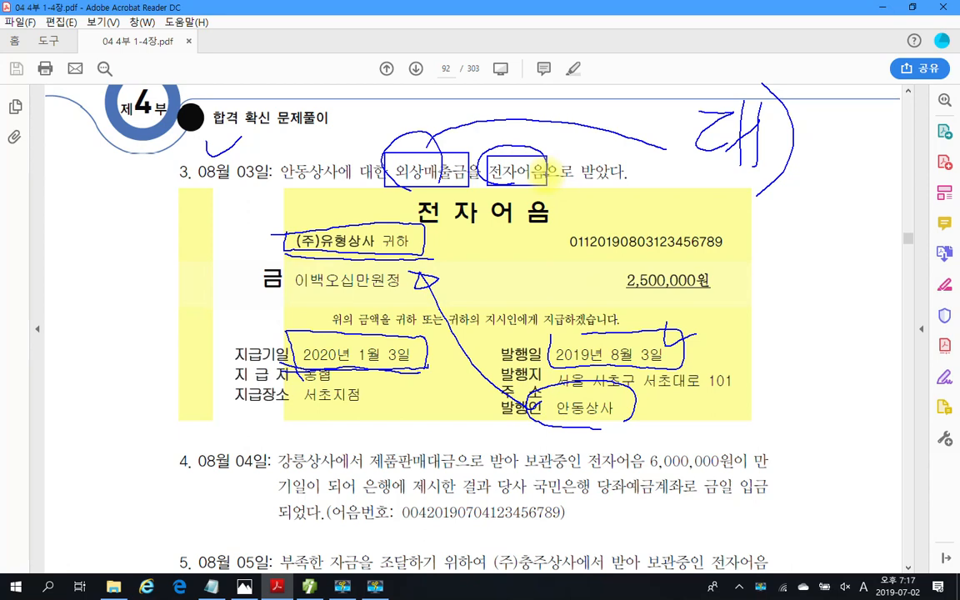
pyautogui.moveTo(524, 149); pyautogui.dragTo(277, 93)
pyautogui.moveTo(221, 63)
pyautogui.mouseDown()
pyautogui.moveTo(235, 75)
pyautogui.moveTo(208, 154)
pyautogui.mouseUp()
pyautogui.moveTo(260, 52)
pyautogui.mouseDown()
pyautogui.moveTo(256, 153)
pyautogui.moveTo(293, 108)
pyautogui.moveTo(275, 154)
pyautogui.mouseUp()
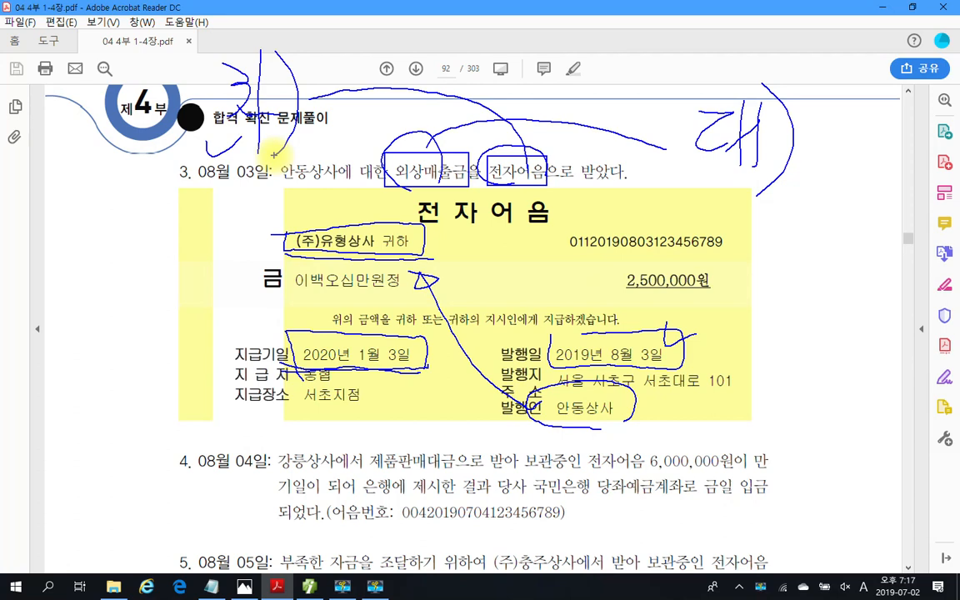
pyautogui.moveTo(315, 94); pyautogui.dragTo(322, 83)
pyautogui.moveTo(657, 129); pyautogui.dragTo(643, 157)
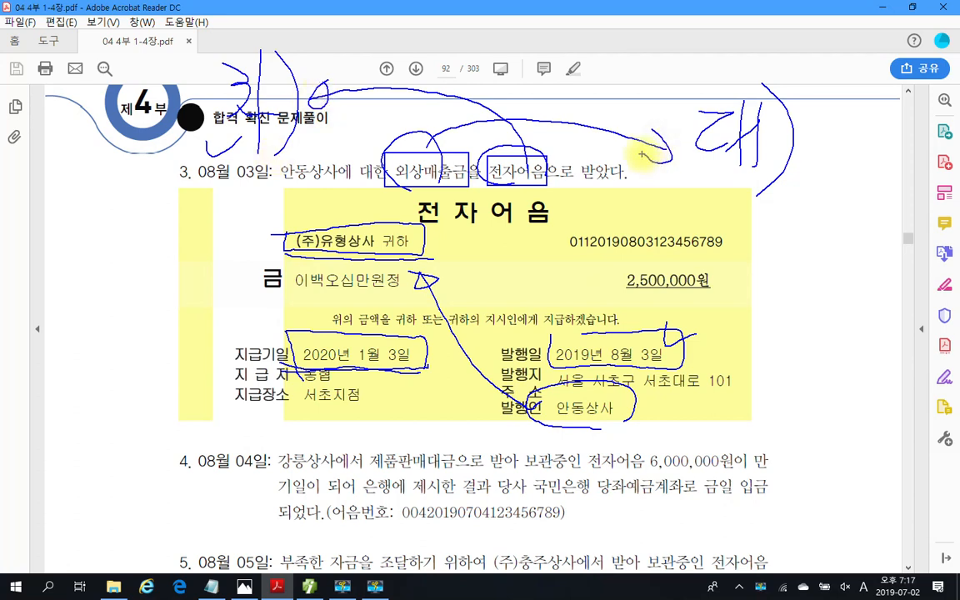
pyautogui.moveTo(430, 142); pyautogui.dragTo(439, 187)
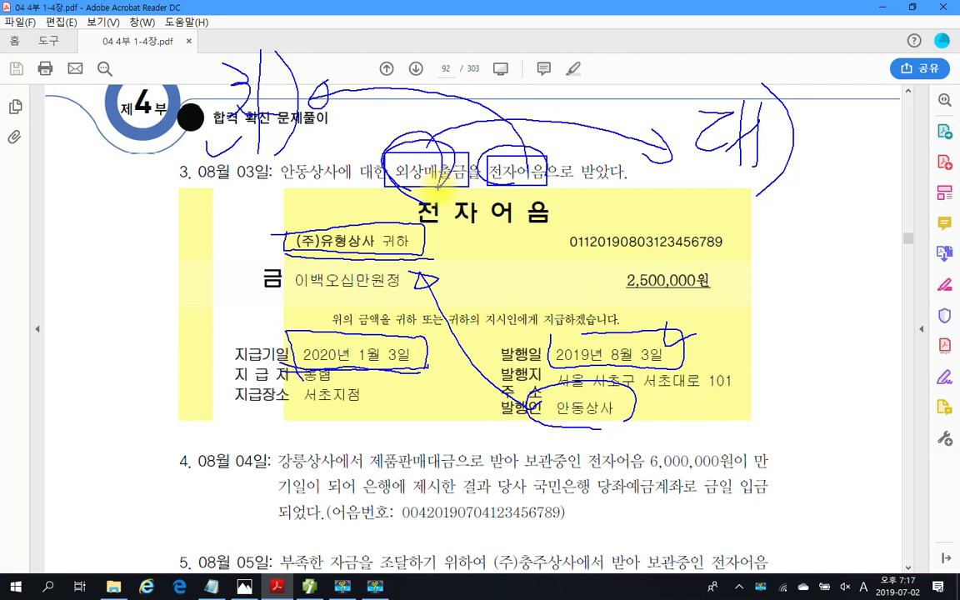
# Step: Write a circled 1 and a circled 2 beside the electronic note, with F3 noted next to the 2
pyautogui.moveTo(91, 157)
pyautogui.mouseDown()
pyautogui.moveTo(93, 200)
pyautogui.moveTo(104, 168)
pyautogui.moveTo(115, 218)
pyautogui.mouseUp()
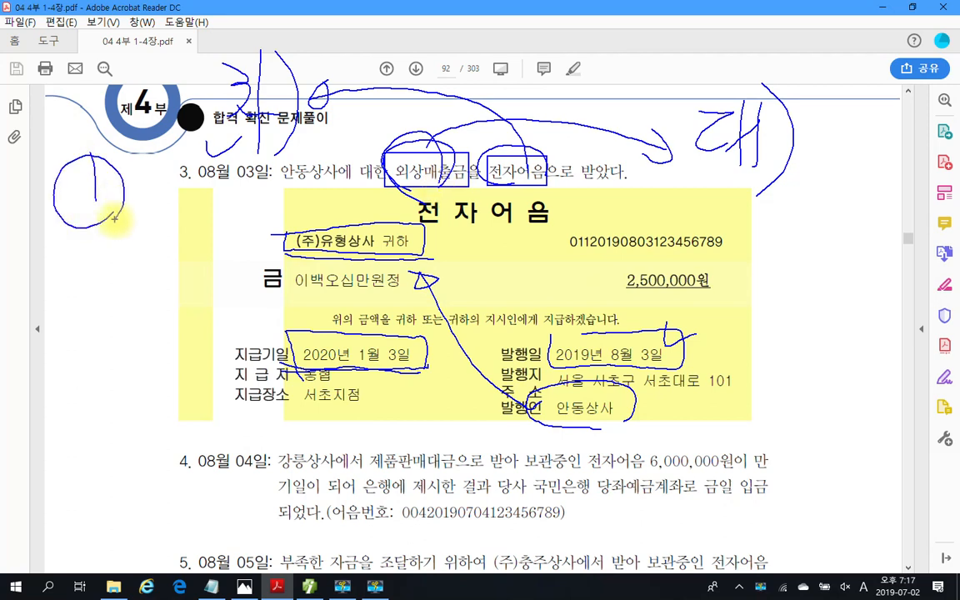
pyautogui.moveTo(84, 292)
pyautogui.mouseDown()
pyautogui.moveTo(99, 321)
pyautogui.moveTo(75, 332)
pyautogui.moveTo(131, 329)
pyautogui.mouseUp()
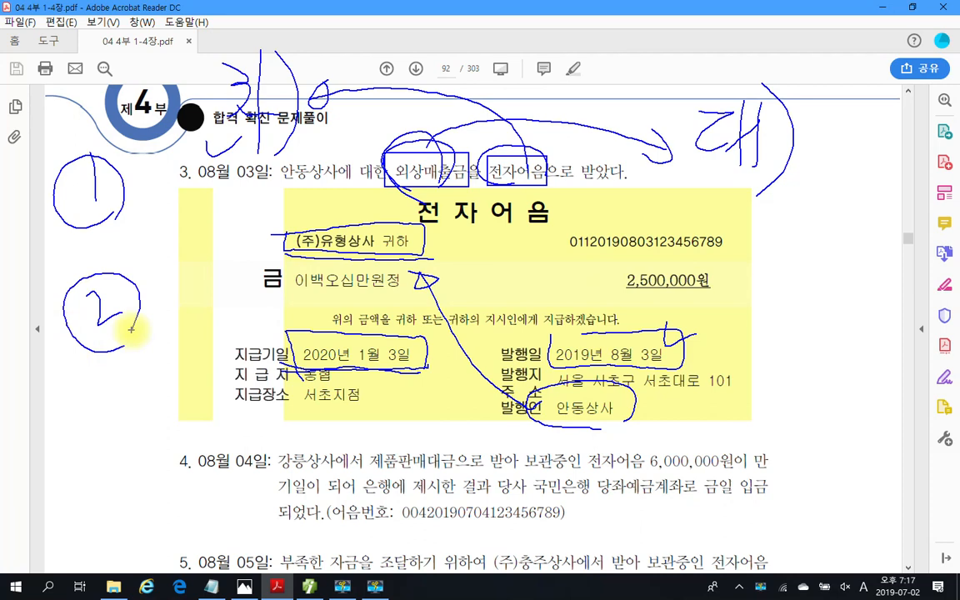
pyautogui.moveTo(147, 257)
pyautogui.mouseDown()
pyautogui.moveTo(200, 226)
pyautogui.moveTo(179, 331)
pyautogui.moveTo(193, 287)
pyautogui.mouseUp()
pyautogui.moveTo(191, 264); pyautogui.dragTo(191, 301)
pyautogui.moveTo(208, 231)
pyautogui.mouseDown()
pyautogui.moveTo(236, 247)
pyautogui.moveTo(222, 299)
pyautogui.mouseUp()
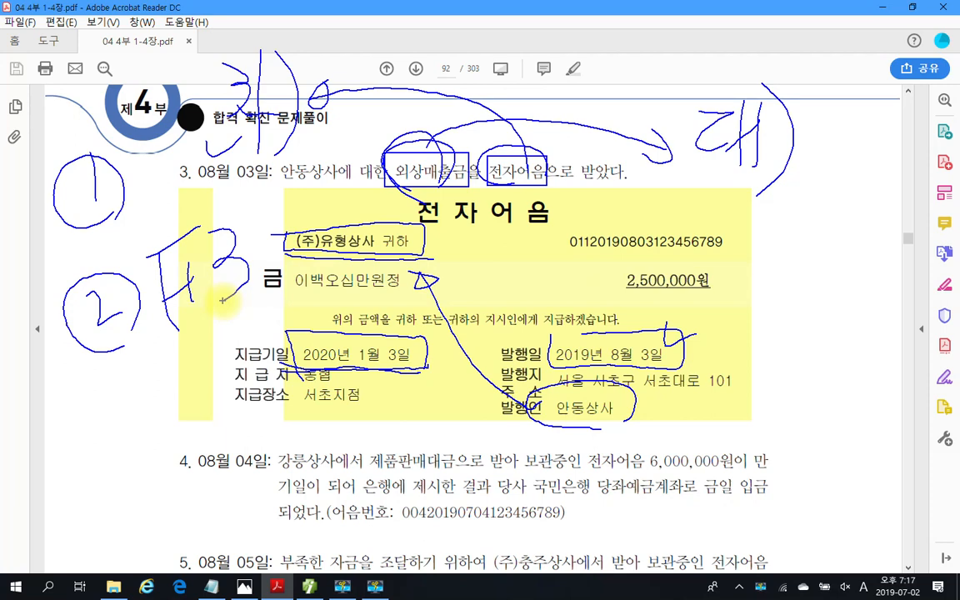
pyautogui.moveTo(58, 225)
pyautogui.mouseDown()
pyautogui.moveTo(123, 208)
pyautogui.moveTo(701, 200)
pyautogui.moveTo(617, 55)
pyautogui.moveTo(133, 83)
pyautogui.moveTo(50, 221)
pyautogui.moveTo(63, 236)
pyautogui.mouseUp()
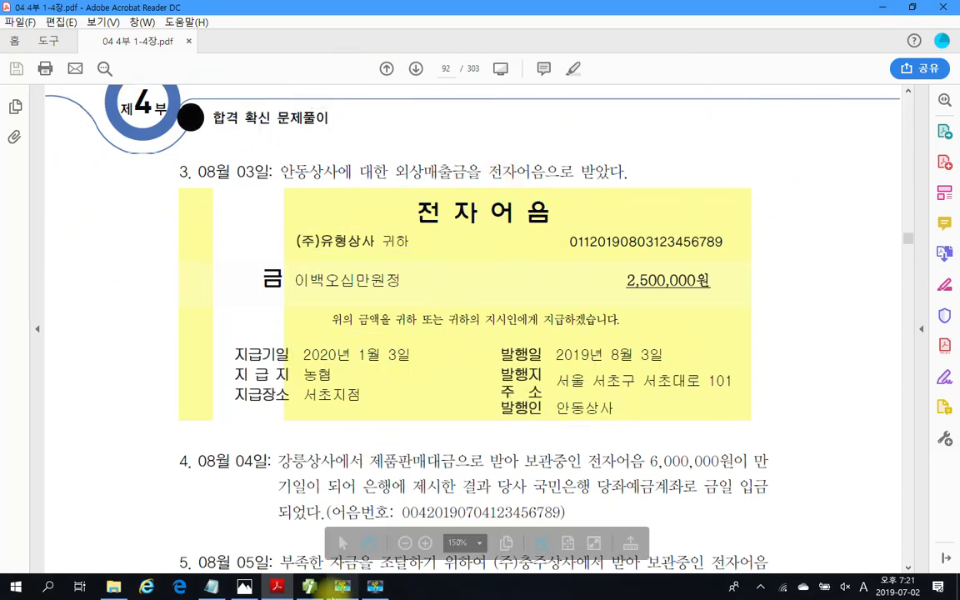
# Step: Switch to 더존 Smart A, open 일반전표입력 and set the voucher date to August 3
pyautogui.click(314, 594)
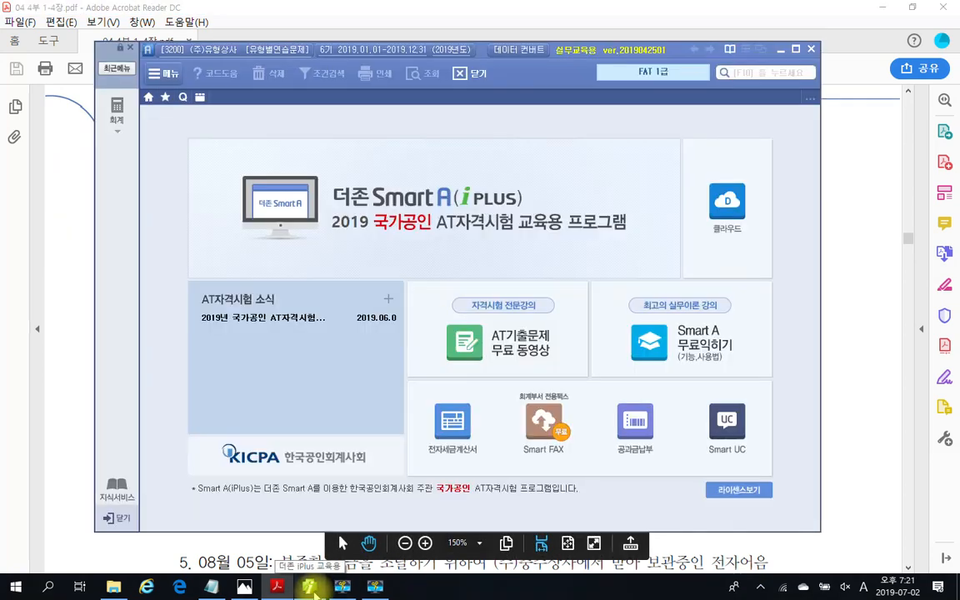
pyautogui.click(200, 98)
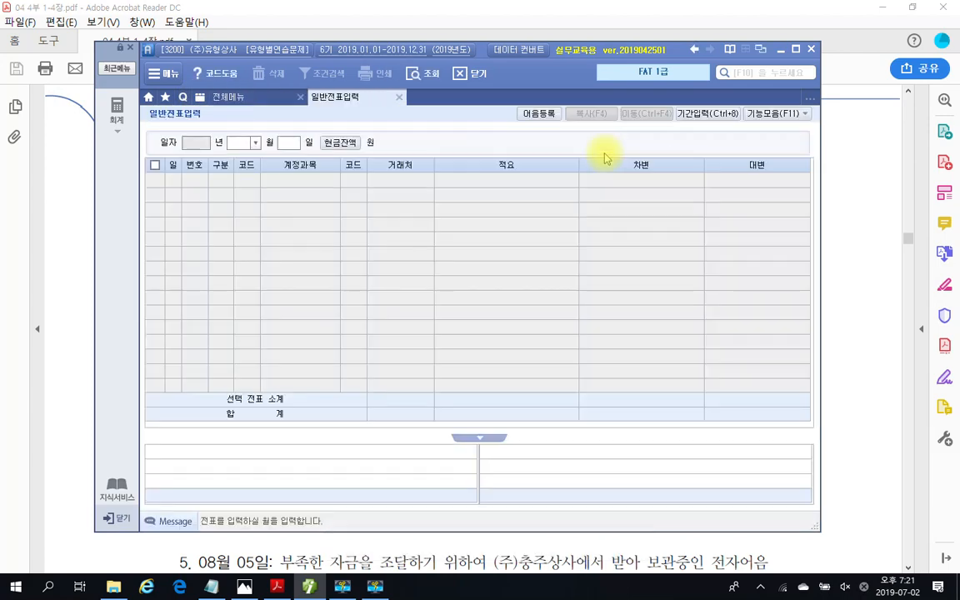
pyautogui.write('8')
pyautogui.press('Return')
pyautogui.write('3')
pyautogui.press('Return')
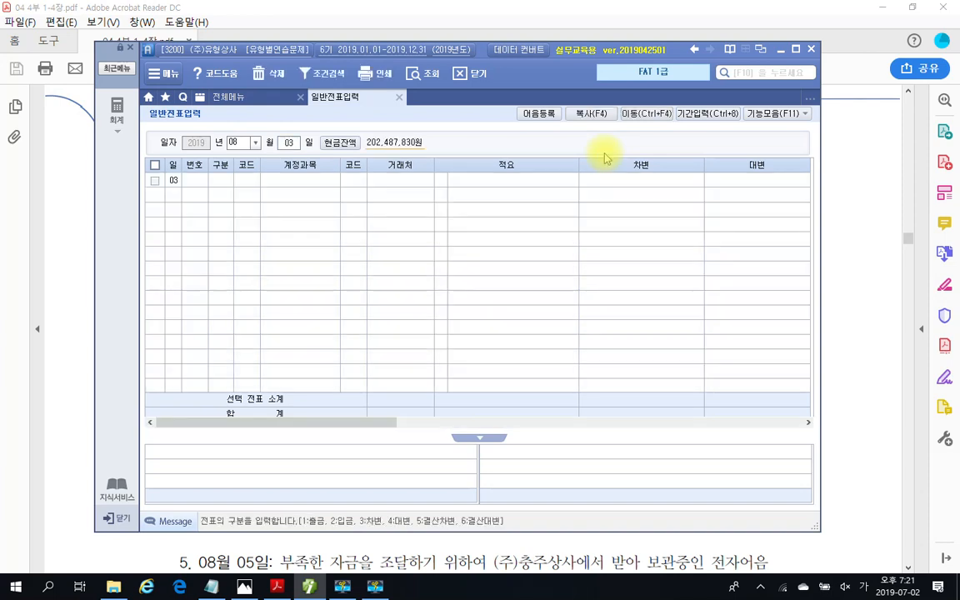
# Step: Enter a debit (차변) line with account 110 받을어음, trading partner 안동상사 and amount 2,500,000
pyautogui.write('3')
pyautogui.press('Return')
pyautogui.write('110')
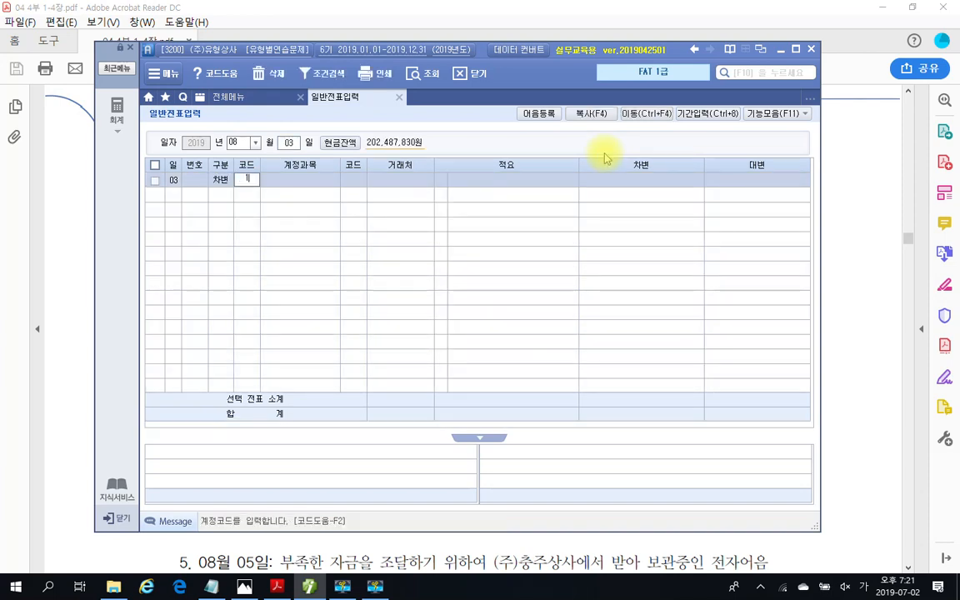
pyautogui.press('Return')
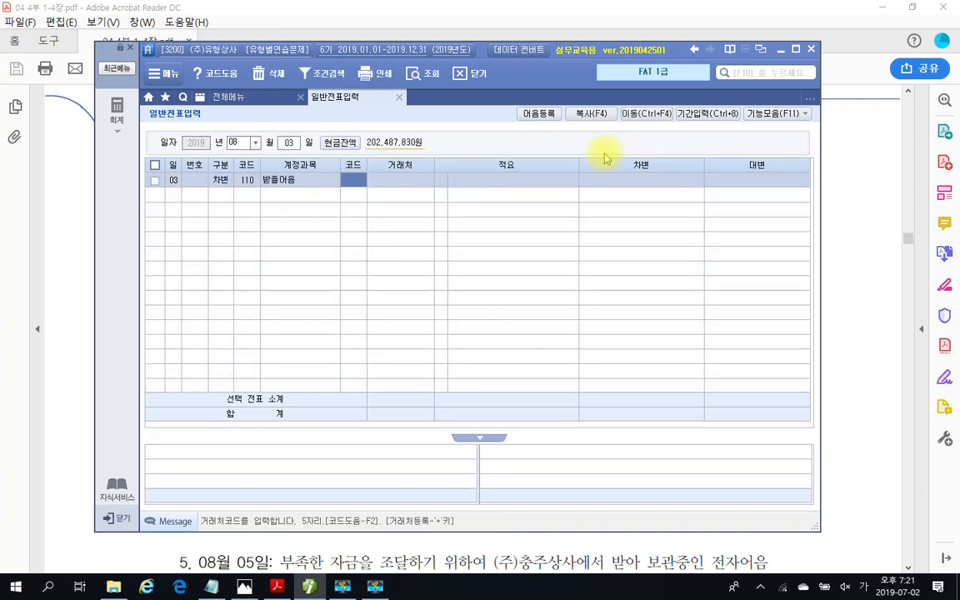
pyautogui.write('안동')
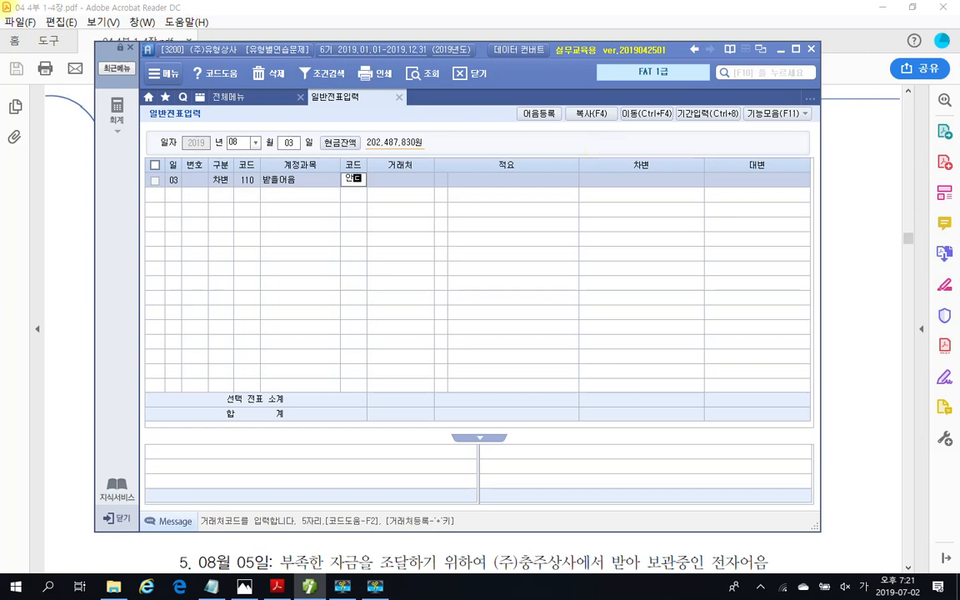
pyautogui.press('Return')
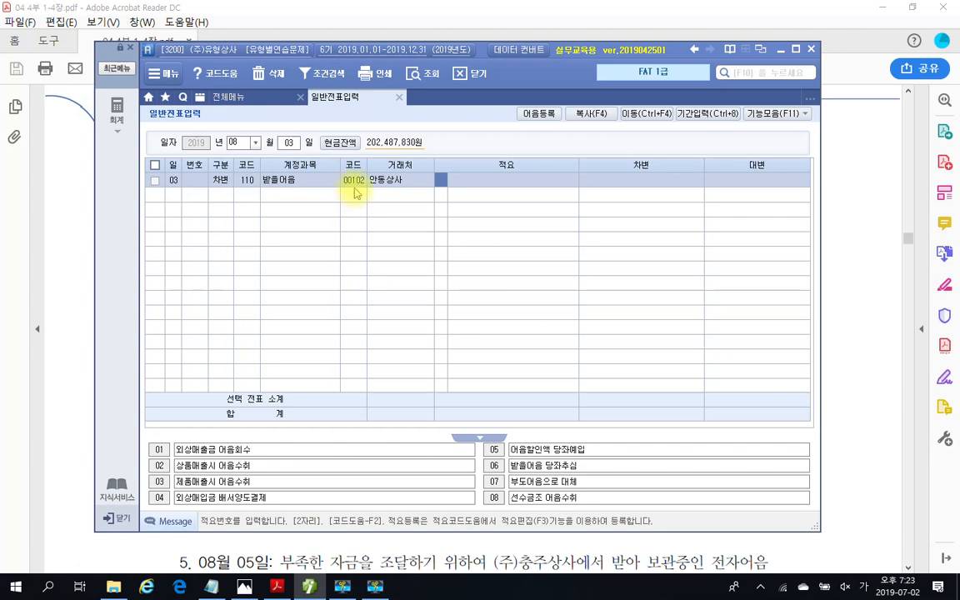
pyautogui.click(354, 181)
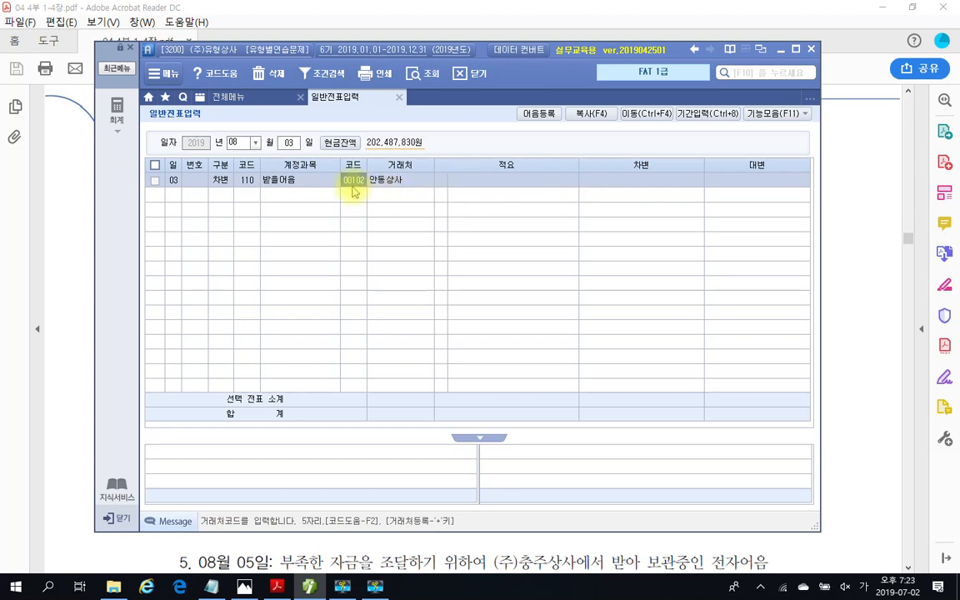
pyautogui.click(630, 190)
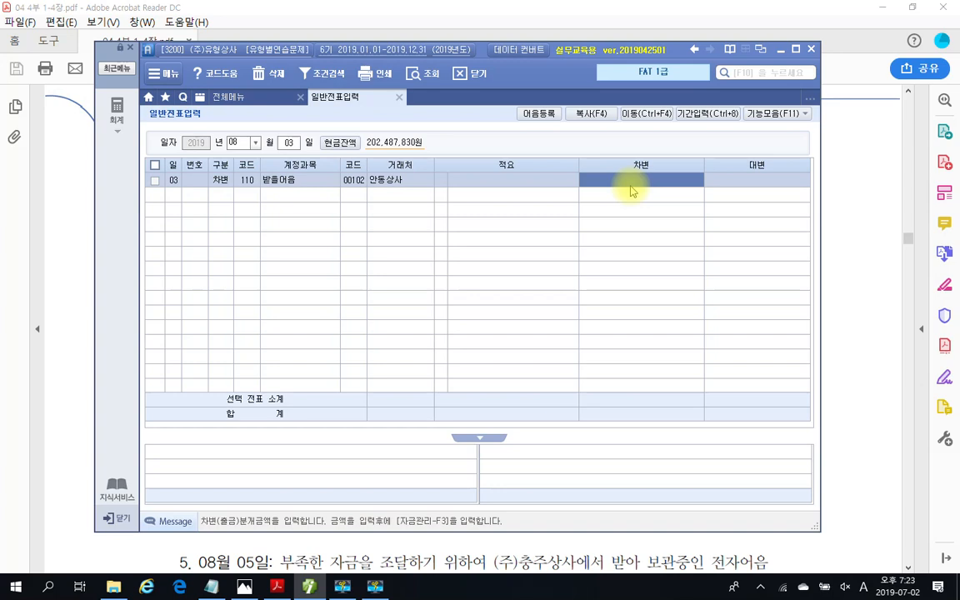
pyautogui.write('2500000')
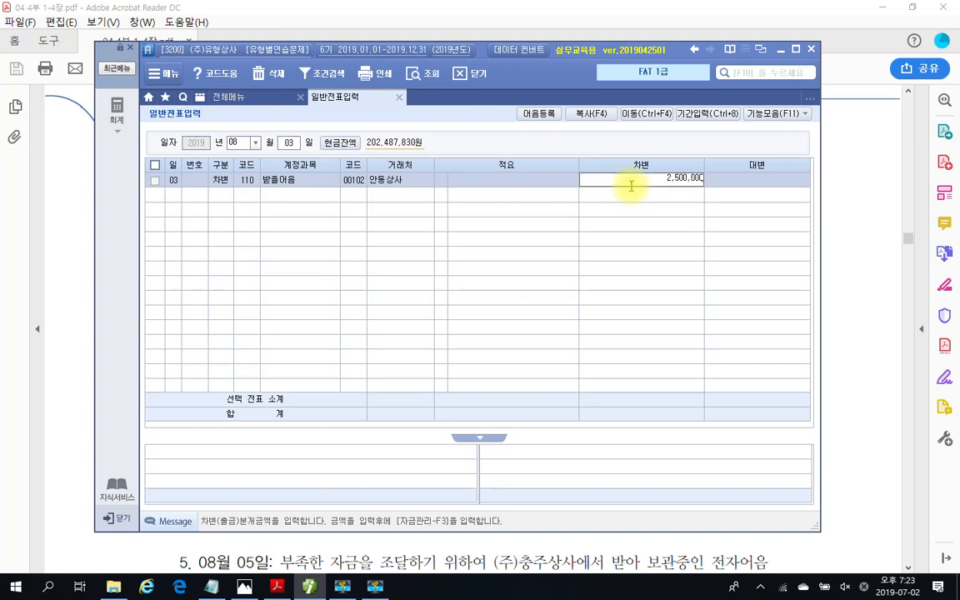
pyautogui.press('Return')
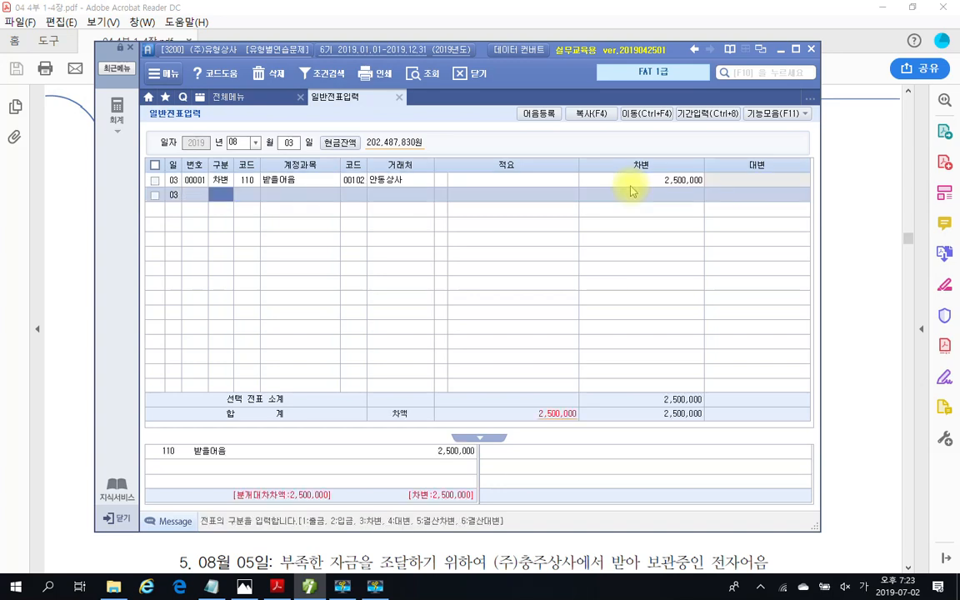
# Step: Enter a credit (대변) line with account 108 외상매출금, trading partner 안동상사 (102) and amount 2,500,000
pyautogui.write('4')
pyautogui.press('Return')
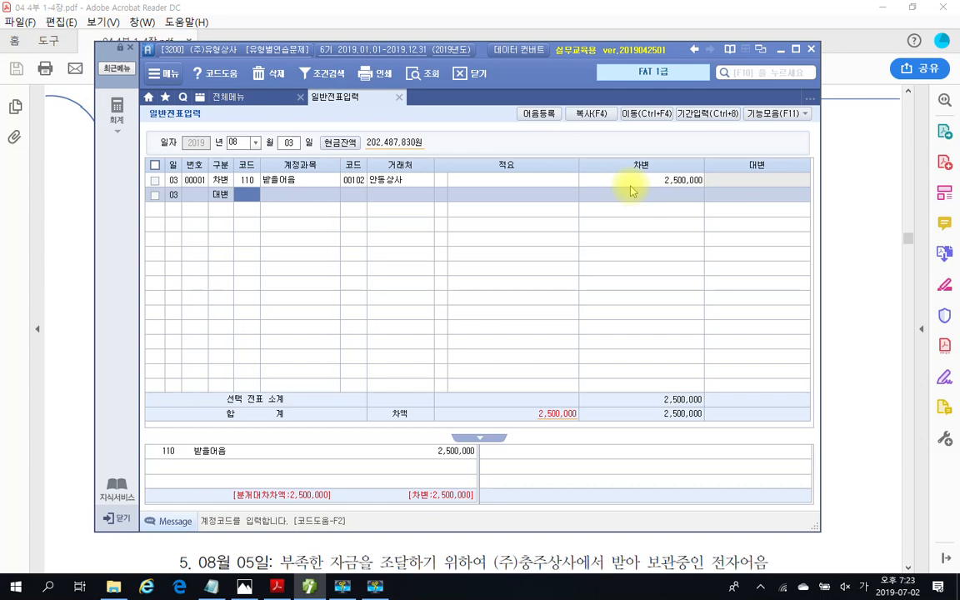
pyautogui.write('108')
pyautogui.press('Return')
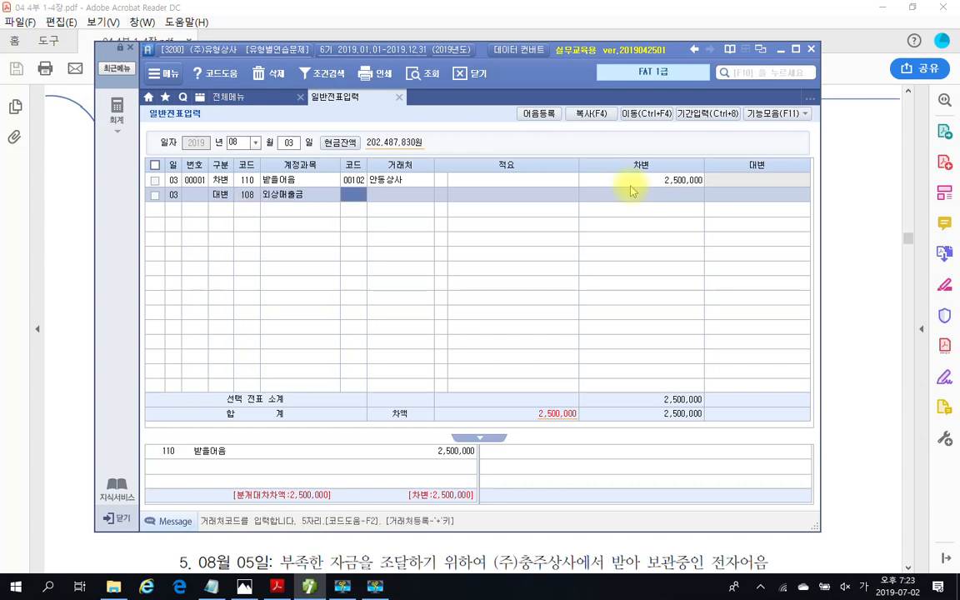
pyautogui.write('102')
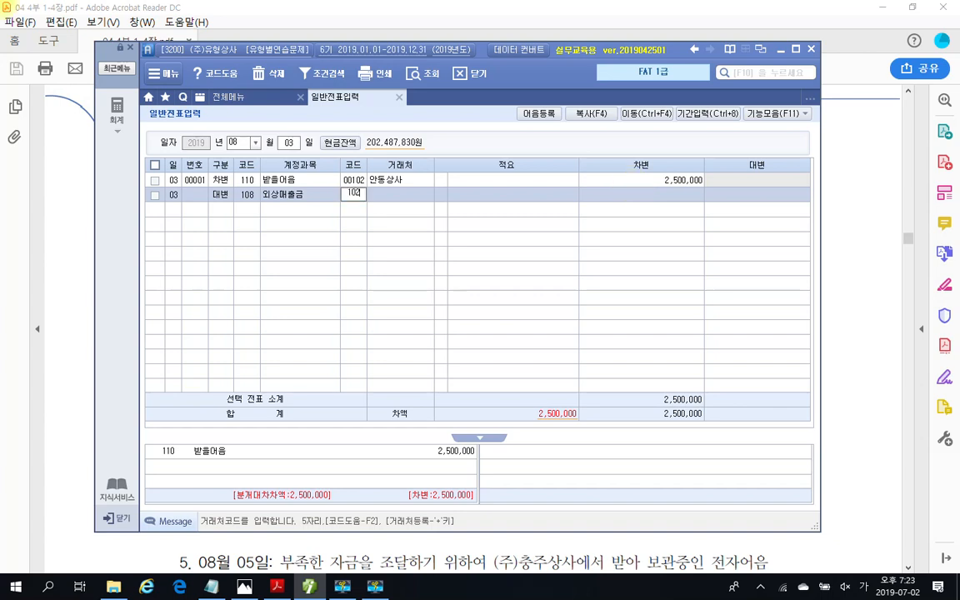
pyautogui.press('Return')
pyautogui.press('Return')
pyautogui.press('Return')
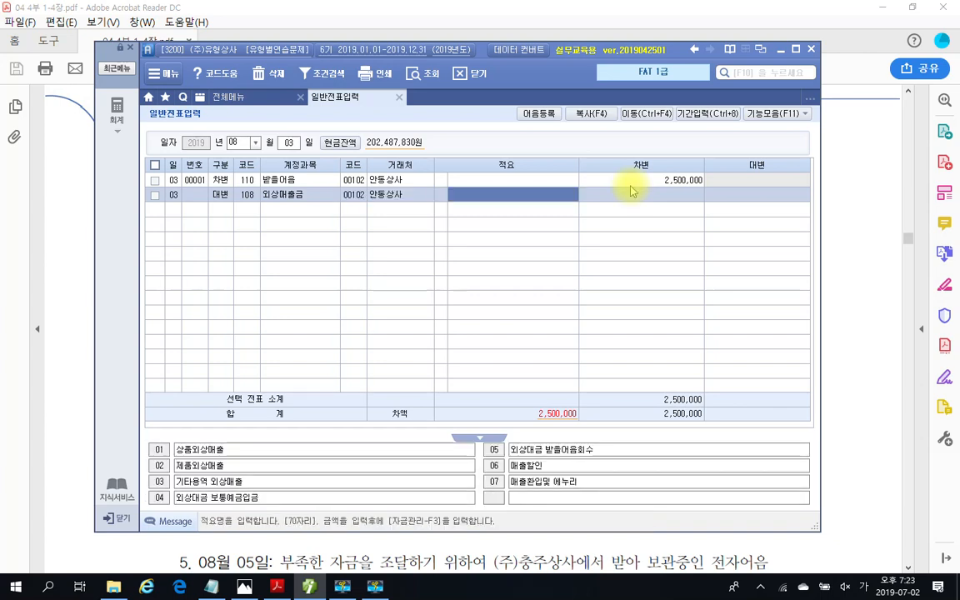
pyautogui.write('2500000')
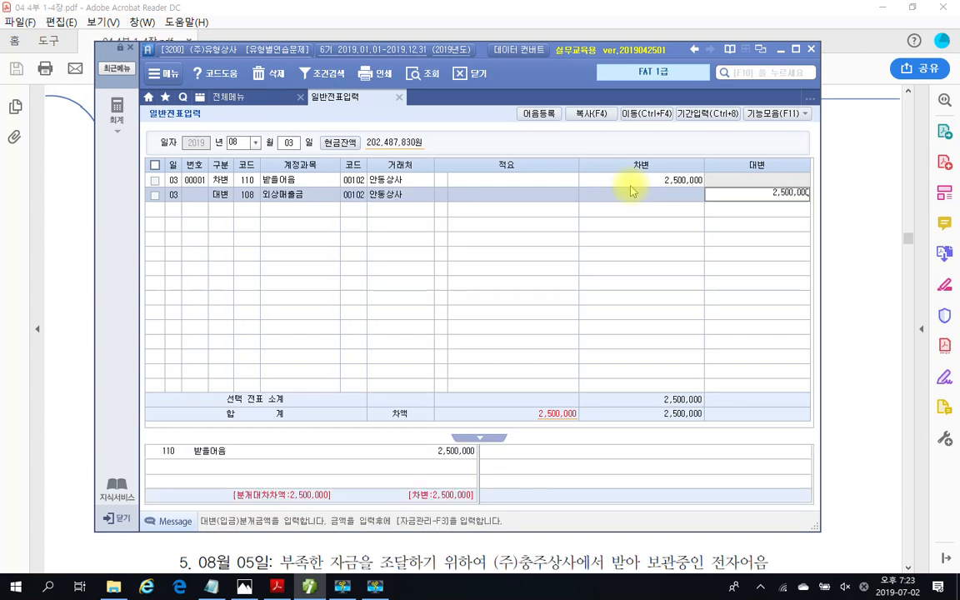
pyautogui.press('Return')
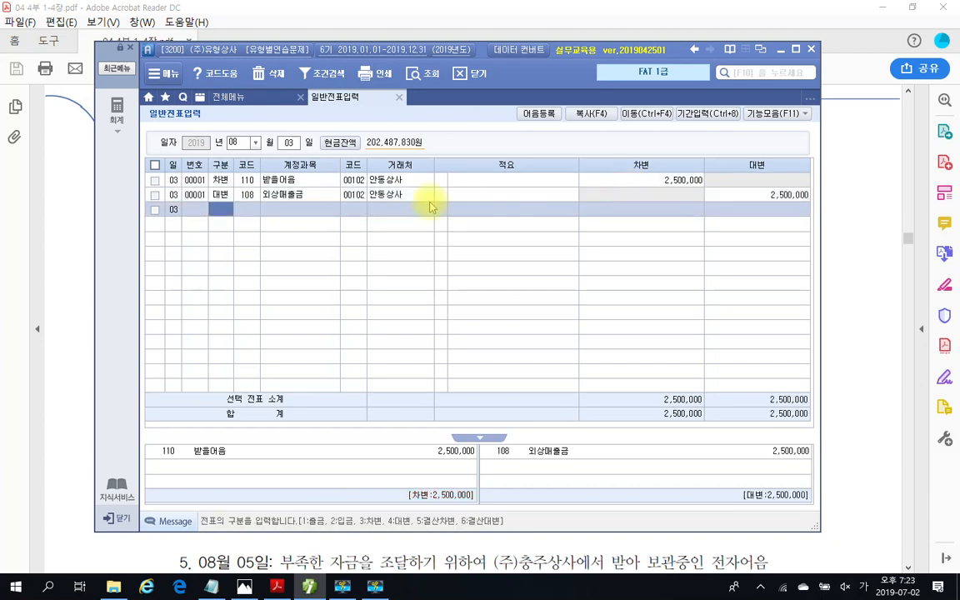
# Step: Outline the 금융/자금관리 group in the full menu, circle 받을어음현황, clear the markings and return to 일반전표입력
pyautogui.click(250, 196)
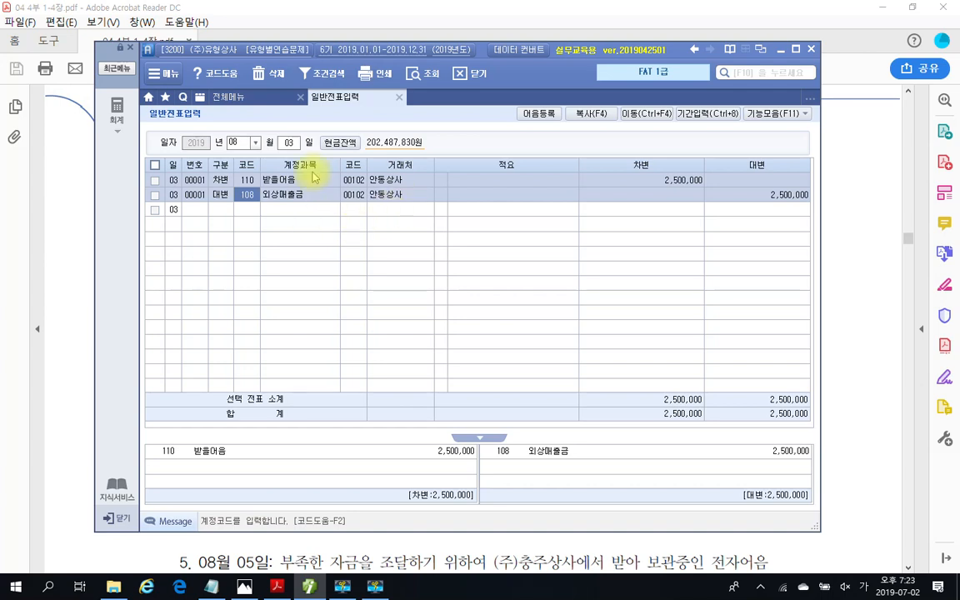
pyautogui.click(231, 97)
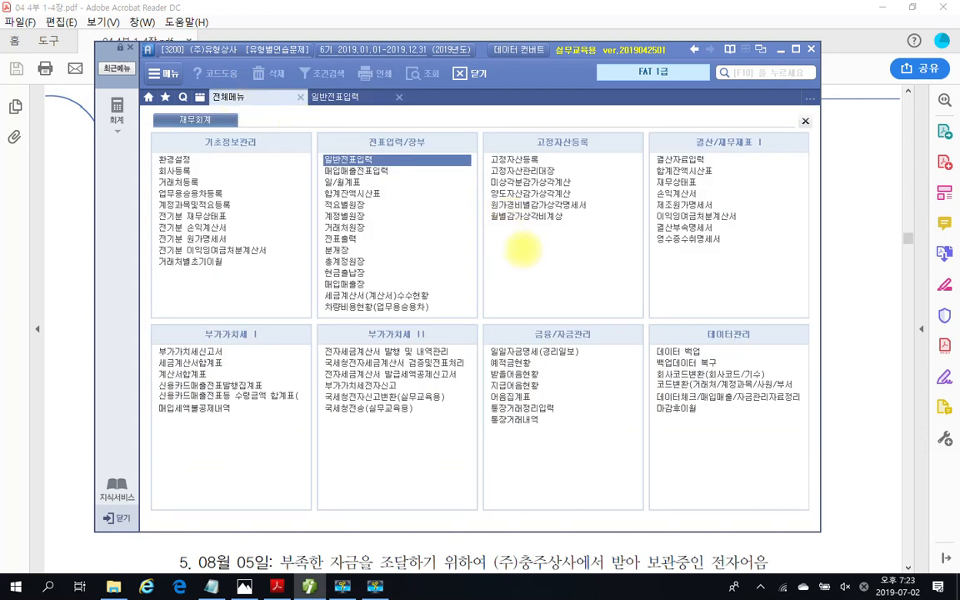
pyautogui.moveTo(473, 305)
pyautogui.mouseDown()
pyautogui.moveTo(599, 439)
pyautogui.moveTo(647, 466)
pyautogui.mouseUp()
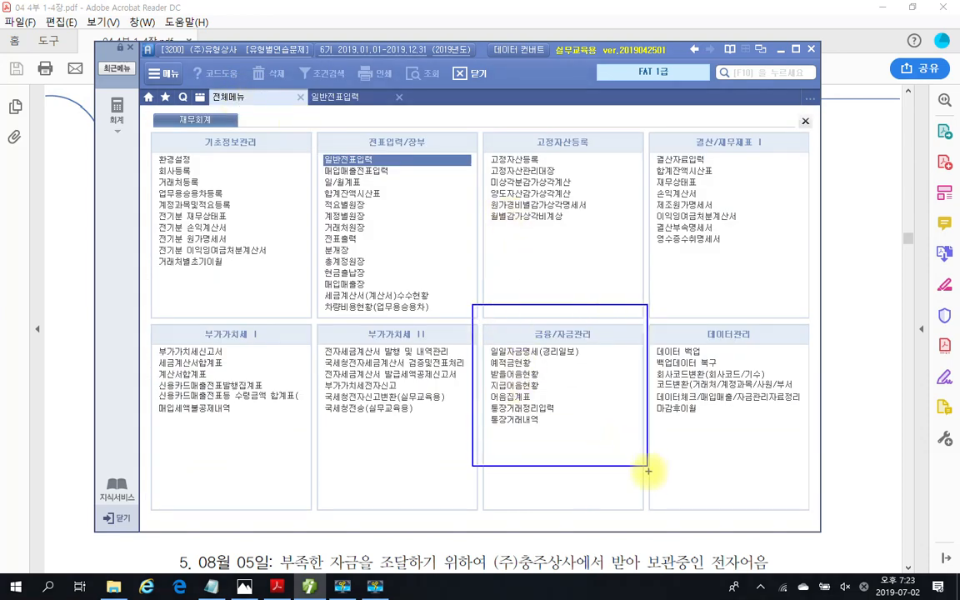
pyautogui.moveTo(564, 454)
pyautogui.mouseDown()
pyautogui.moveTo(488, 399)
pyautogui.moveTo(604, 442)
pyautogui.moveTo(592, 450)
pyautogui.mouseUp()
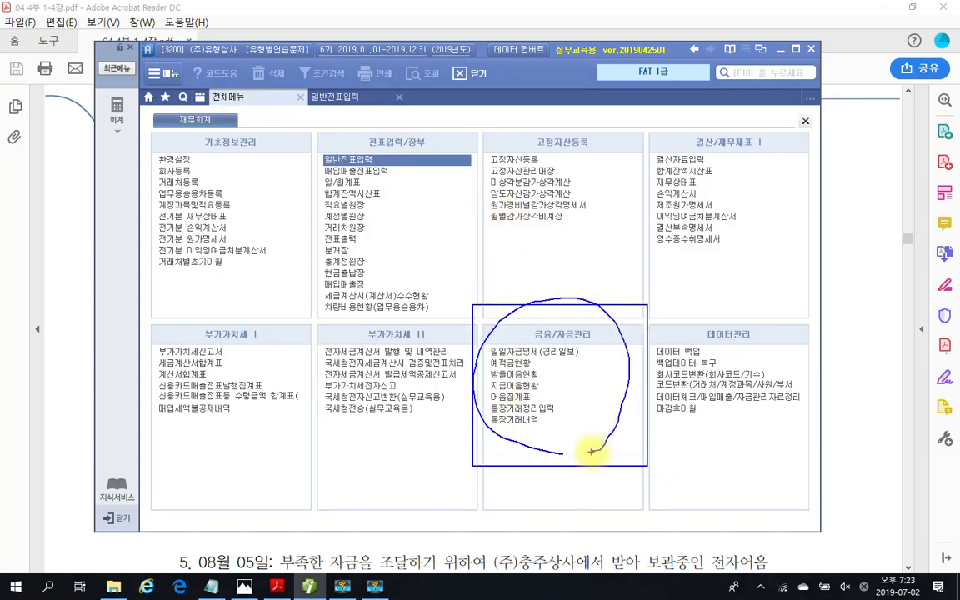
pyautogui.moveTo(545, 379)
pyautogui.mouseDown()
pyautogui.moveTo(488, 377)
pyautogui.moveTo(539, 392)
pyautogui.mouseUp()
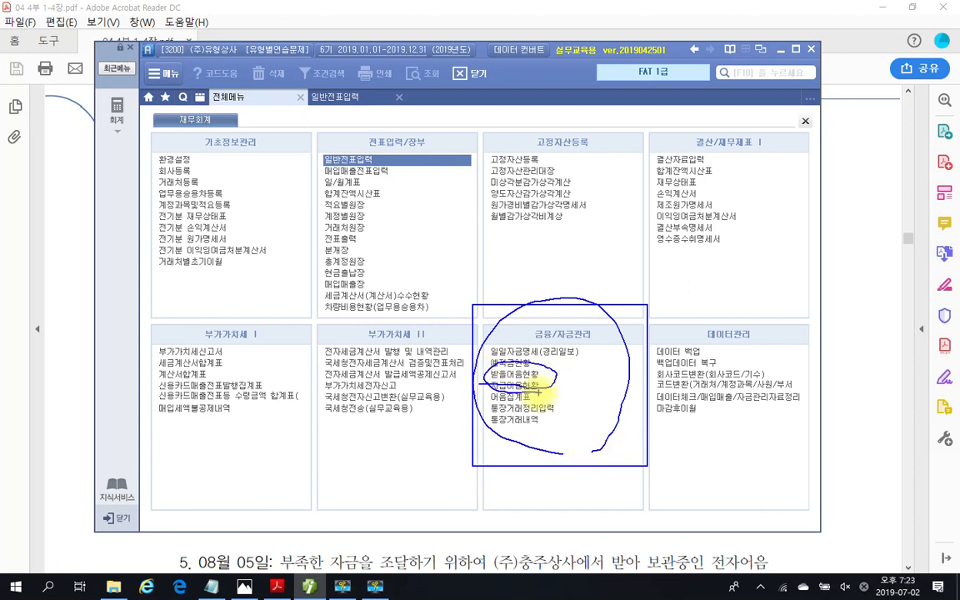
pyautogui.press('Escape')
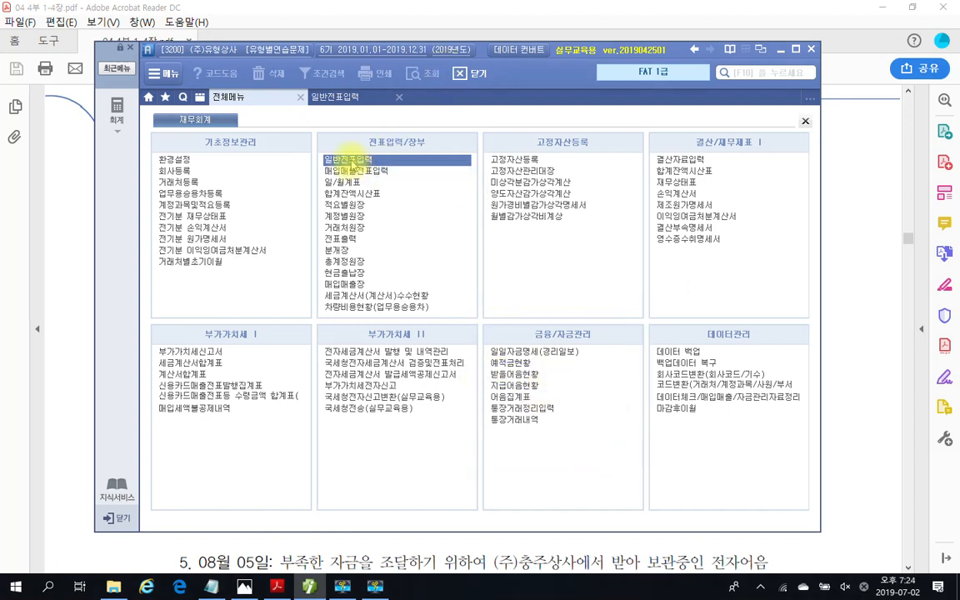
pyautogui.click(330, 101)
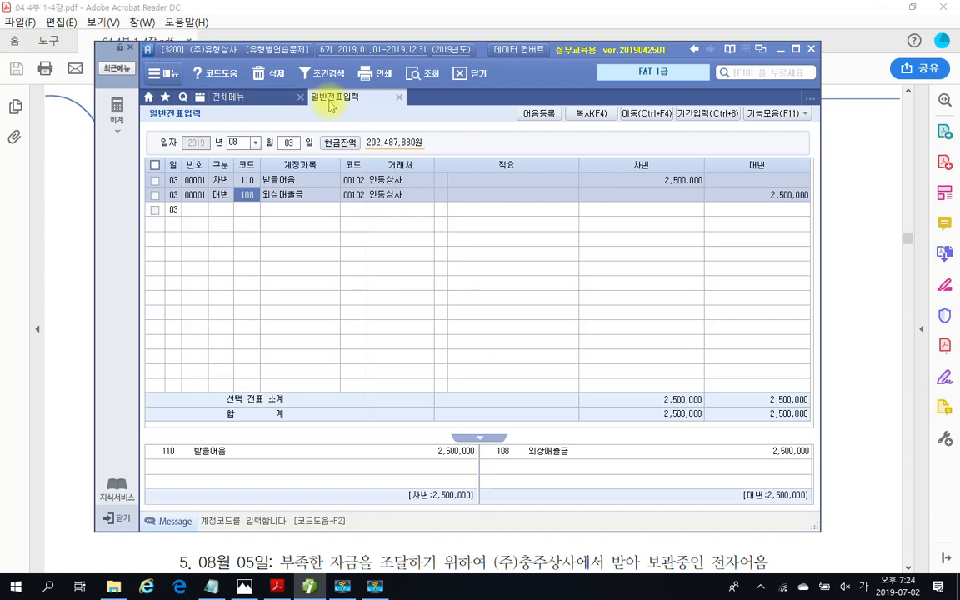
# Step: Open the 받을어음 관리 details for the 받을어음 debit line
pyautogui.click(245, 180)
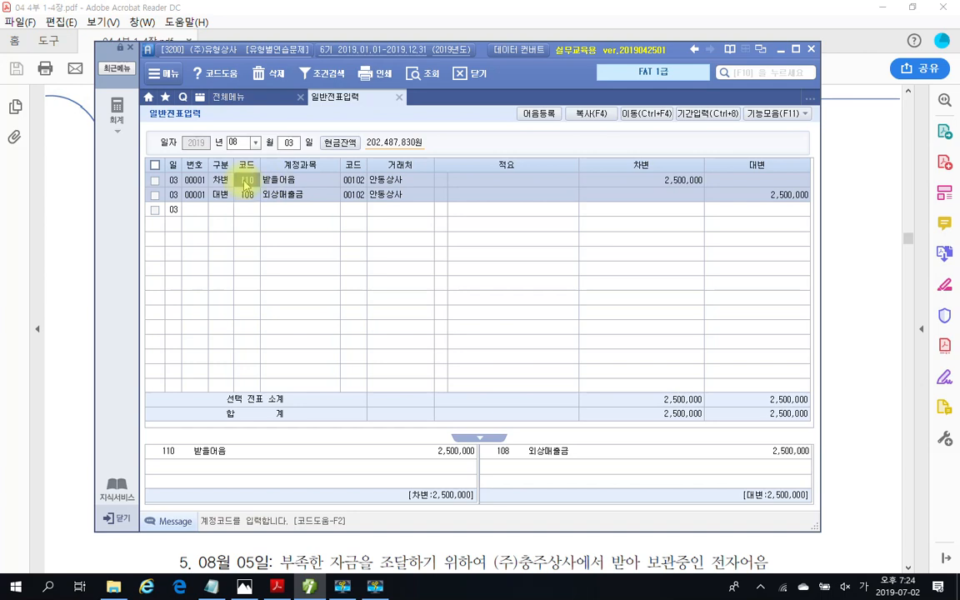
pyautogui.click(442, 180)
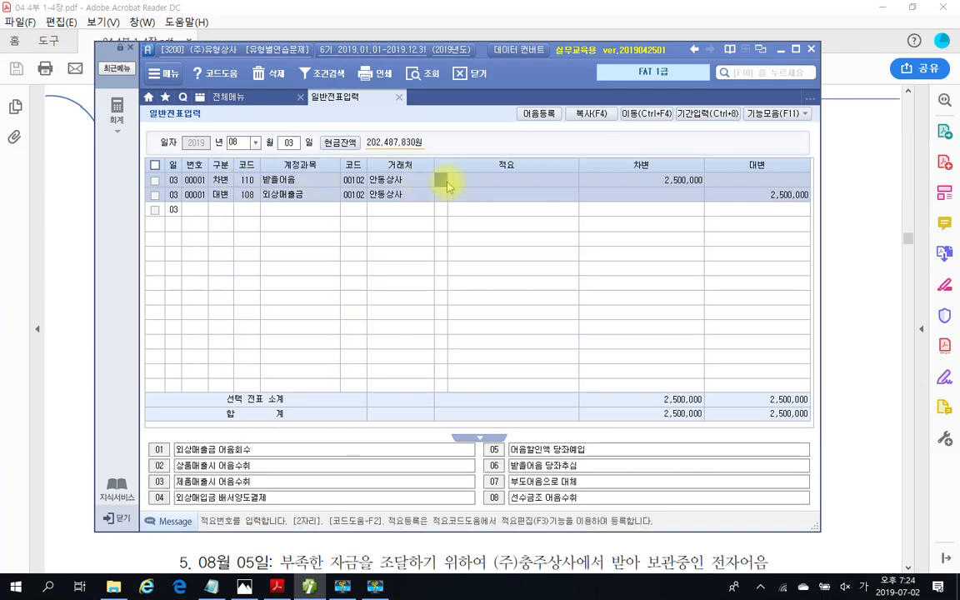
pyautogui.click(373, 184)
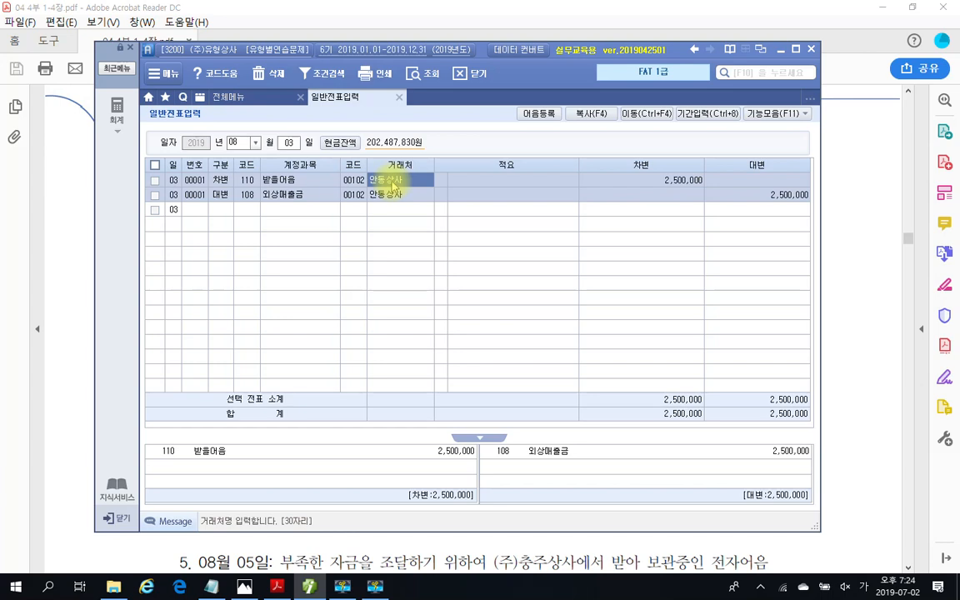
pyautogui.press('Return')
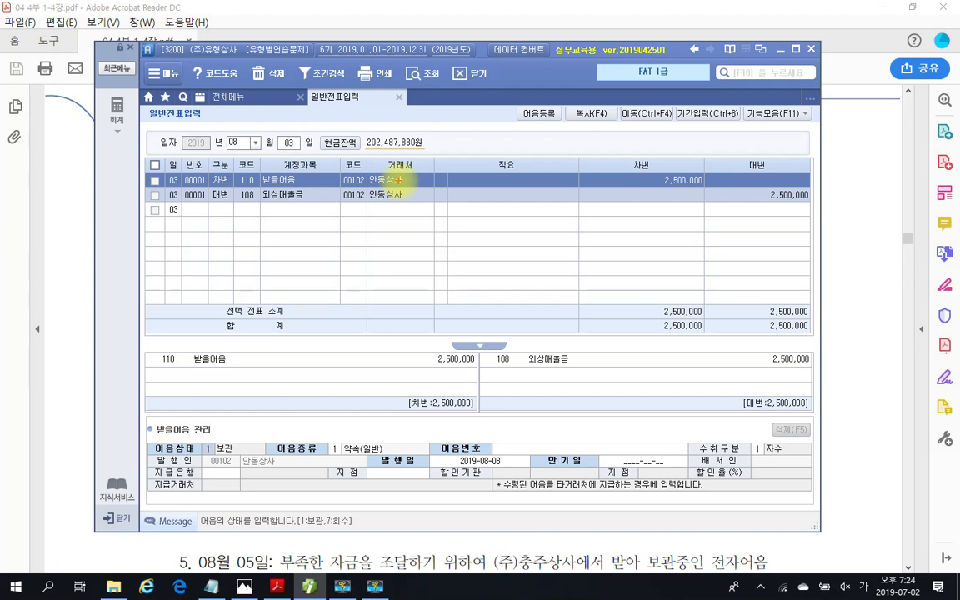
# Step: Circle the 받을어음 관리 heading and its whole entry section, and clear the markings
pyautogui.moveTo(211, 436)
pyautogui.mouseDown()
pyautogui.moveTo(129, 427)
pyautogui.moveTo(210, 448)
pyautogui.mouseUp()
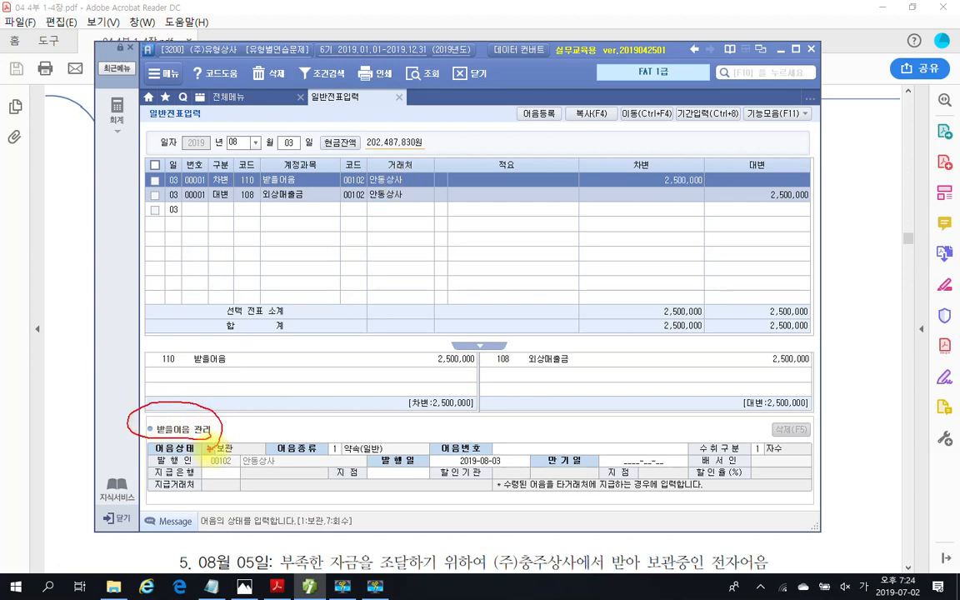
pyautogui.moveTo(210, 436)
pyautogui.mouseDown()
pyautogui.moveTo(300, 493)
pyautogui.moveTo(825, 398)
pyautogui.moveTo(233, 421)
pyautogui.moveTo(225, 429)
pyautogui.mouseUp()
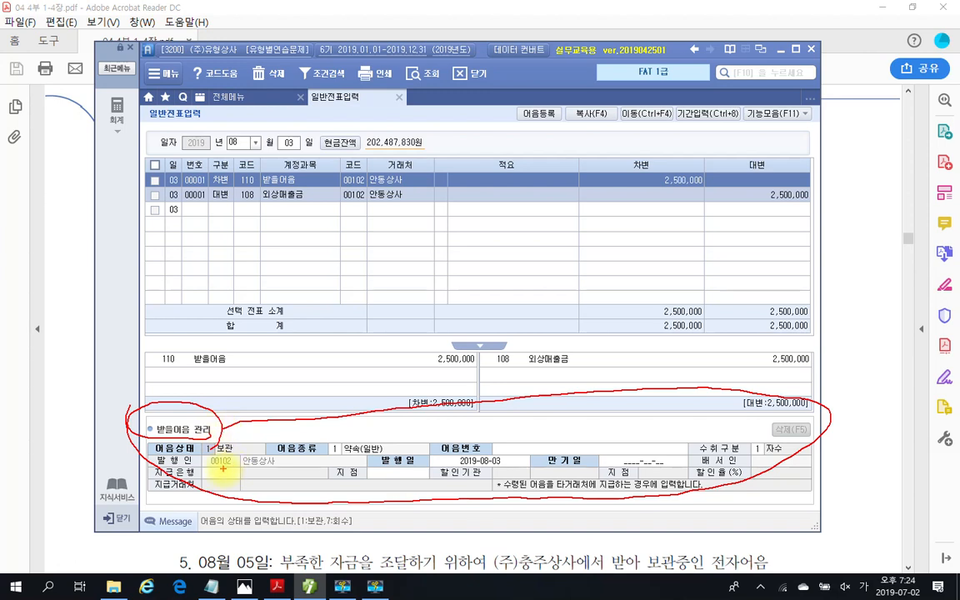
pyautogui.press('Escape')
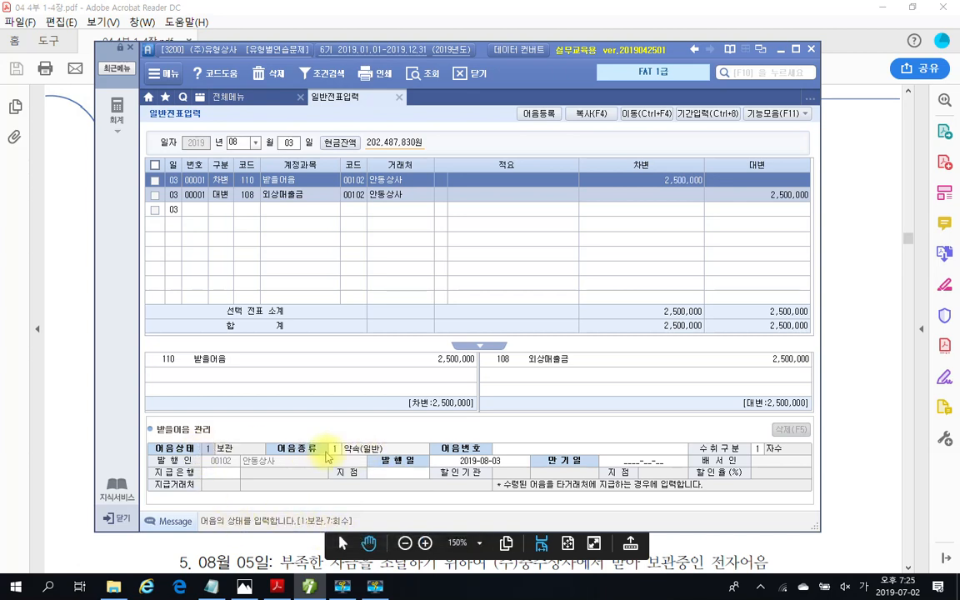
# Step: Set the note type (어음종류) to 6 전자 and enter the electronic note's number (어음번호)
pyautogui.click(332, 451)
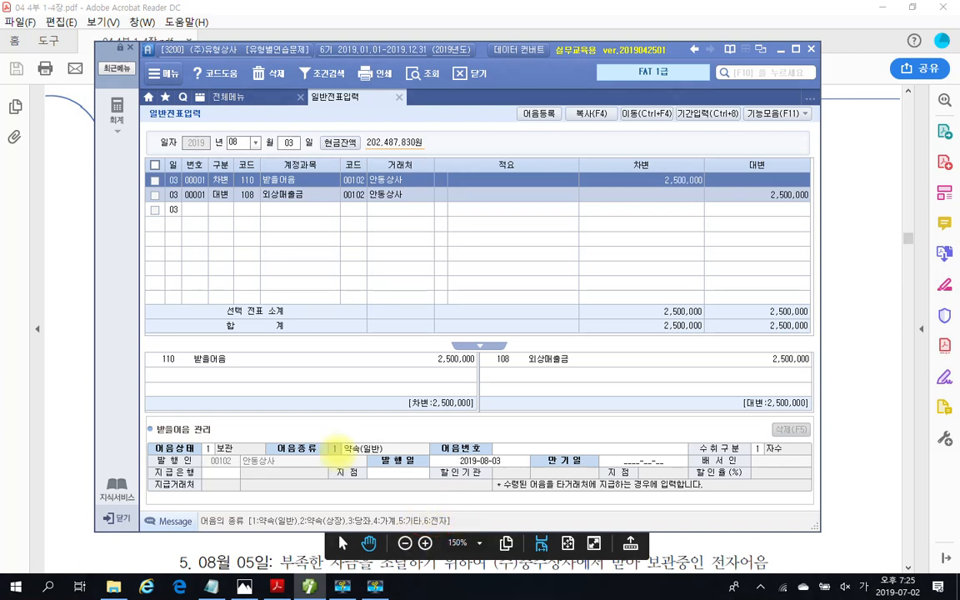
pyautogui.write('6')
pyautogui.press('Return')
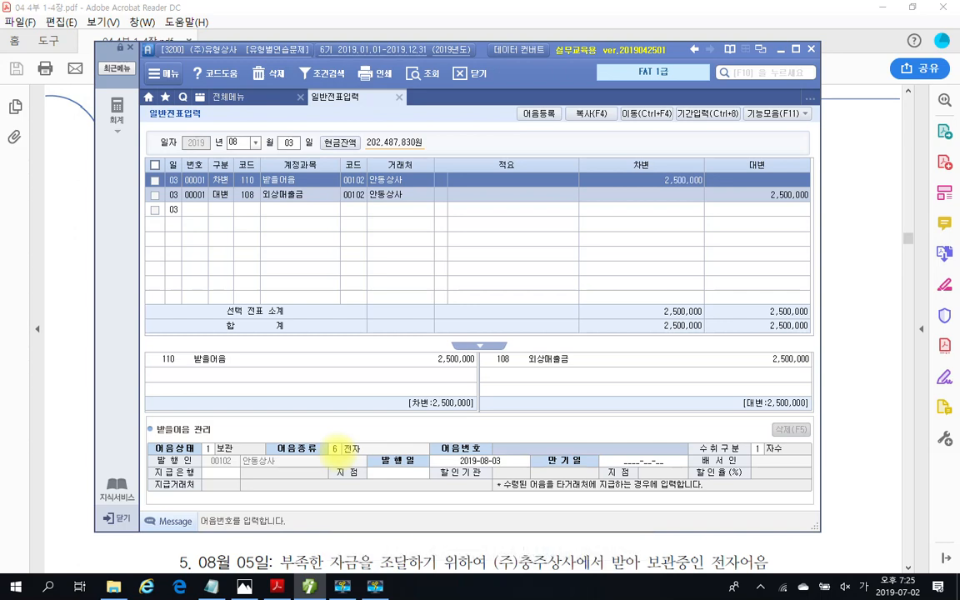
pyautogui.write('이')
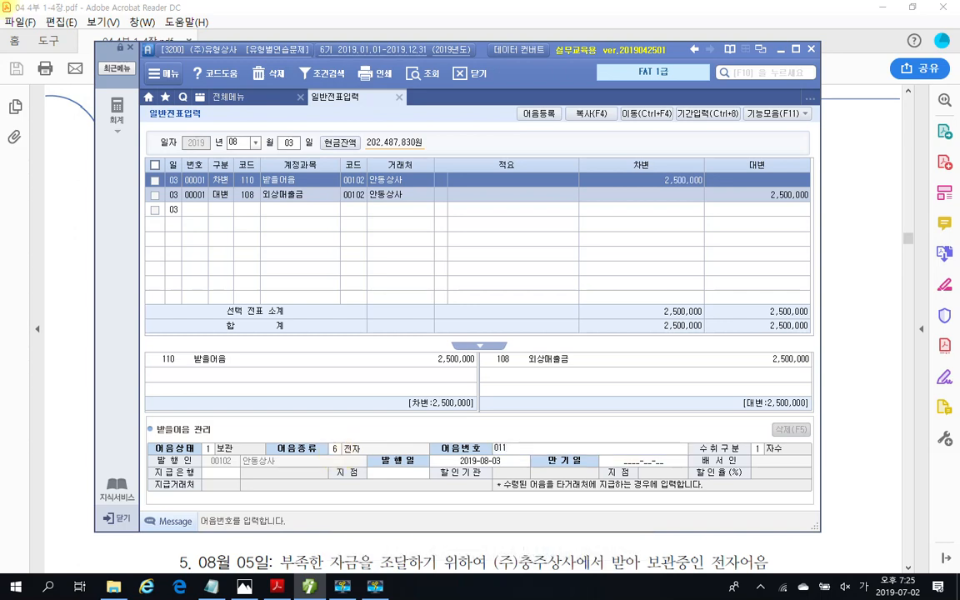
pyautogui.write('11201908031234')
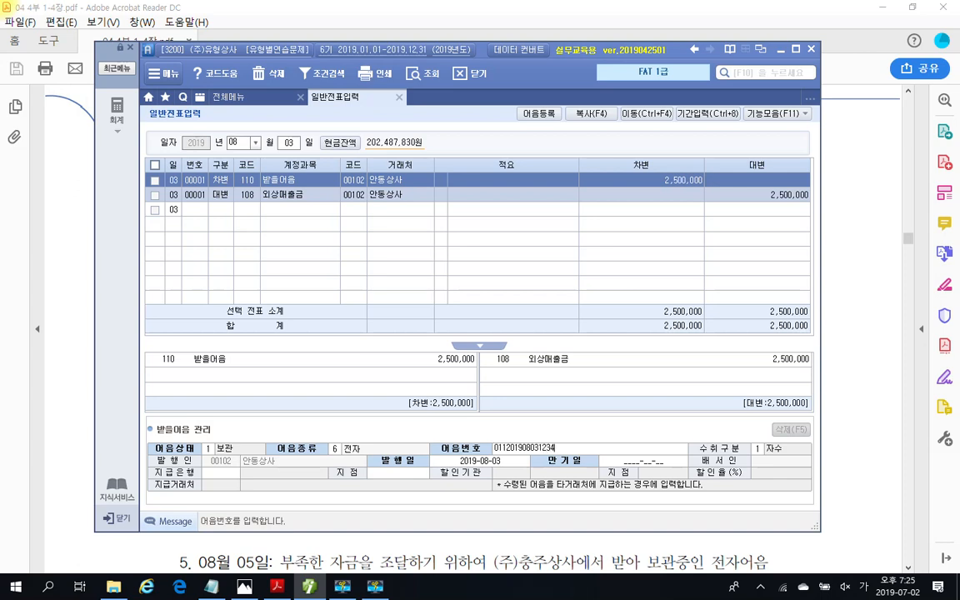
pyautogui.write('56789')
pyautogui.press('Return')
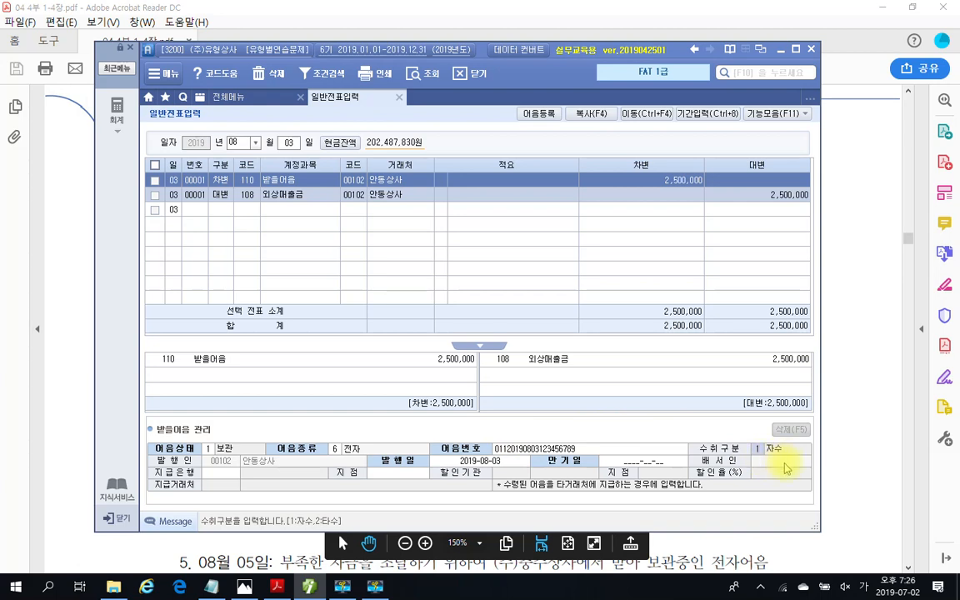
# Step: Accept receipt type 1 자수 and issue date 2019-08-03, and set the note's maturity date (만기일) to 2020-01-03
pyautogui.press('Return')
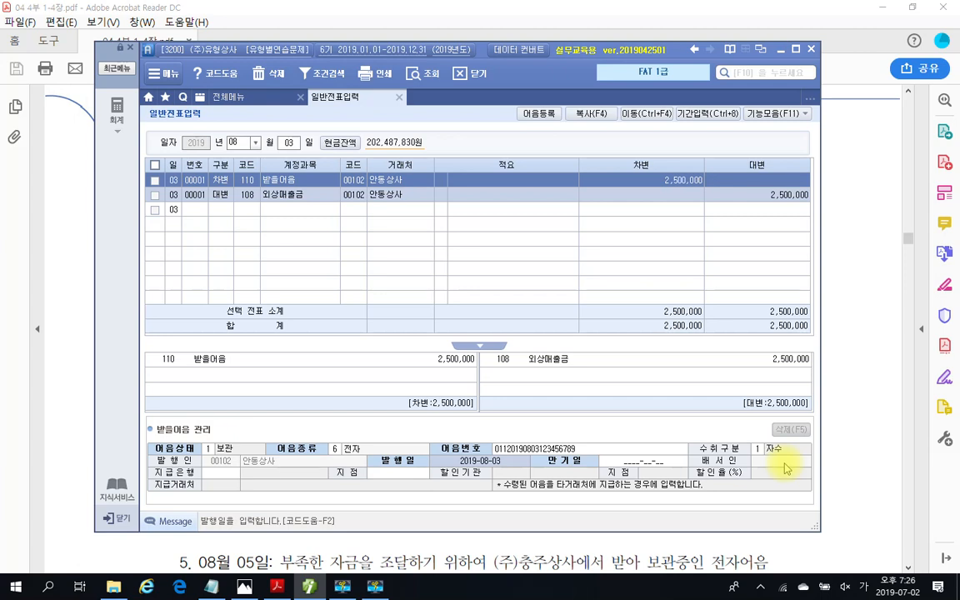
pyautogui.press('Return')
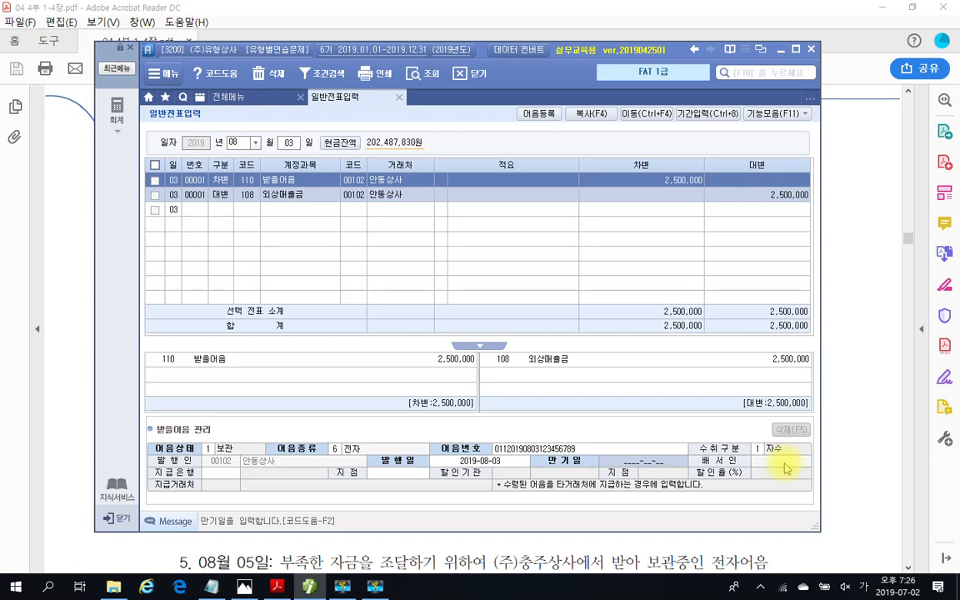
pyautogui.write('2020-')
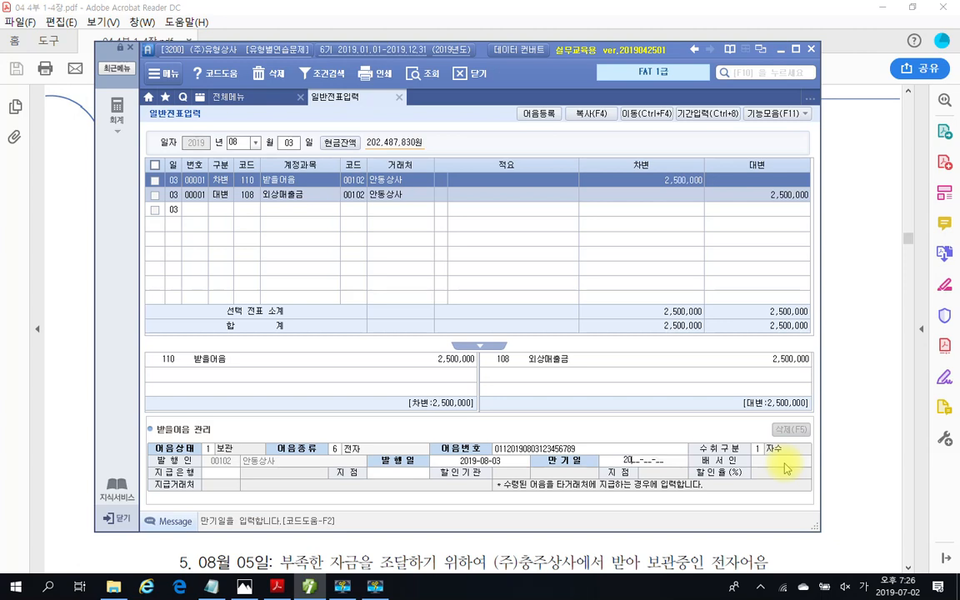
pyautogui.write('01-')
pyautogui.write('03')
pyautogui.press('Return')
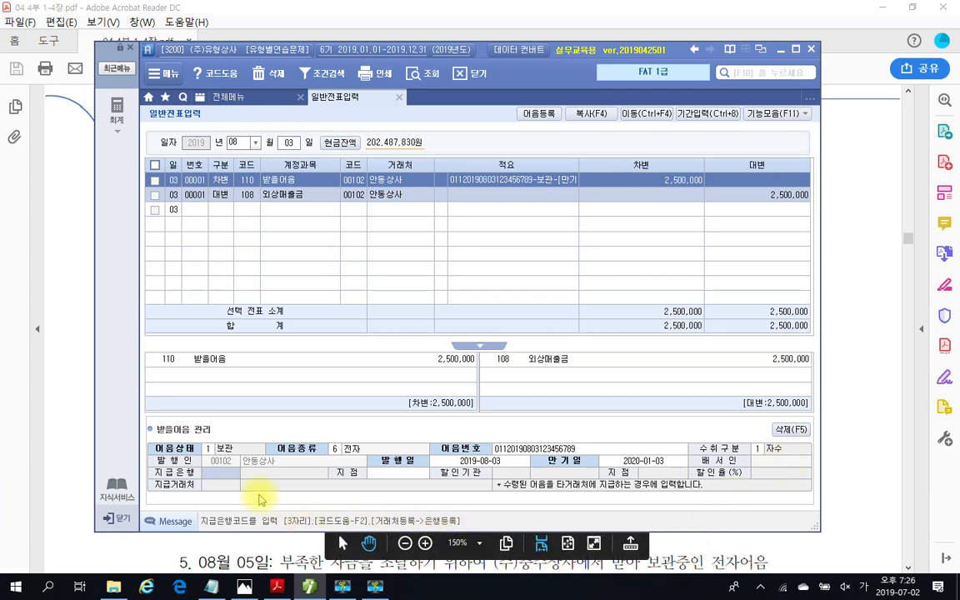
# Step: Look up the bank codes and choose 500 농협 as the note's paying bank (지급은행)
pyautogui.press('F2')
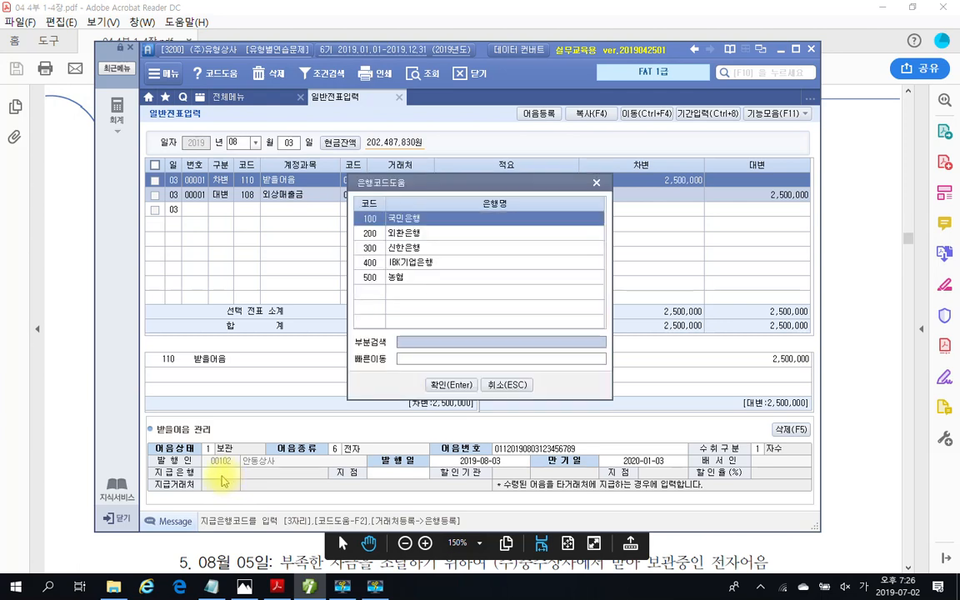
pyautogui.click(397, 279)
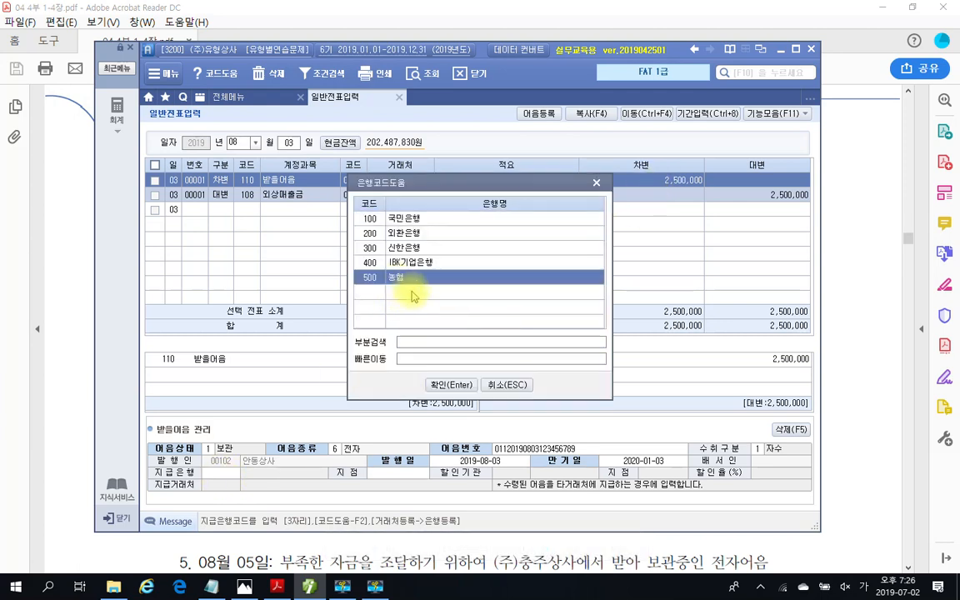
pyautogui.click(450, 386)
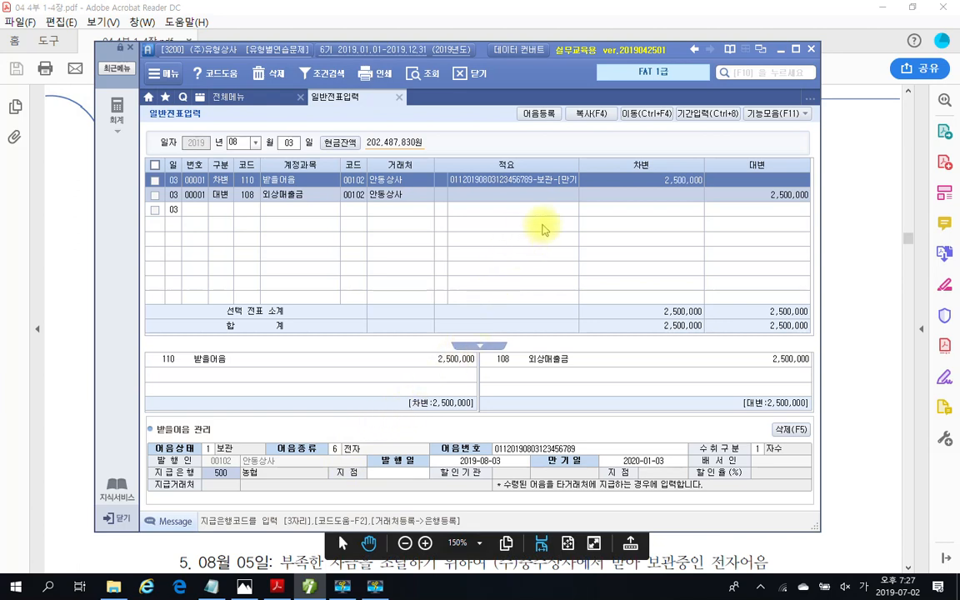
pyautogui.click(778, 115)
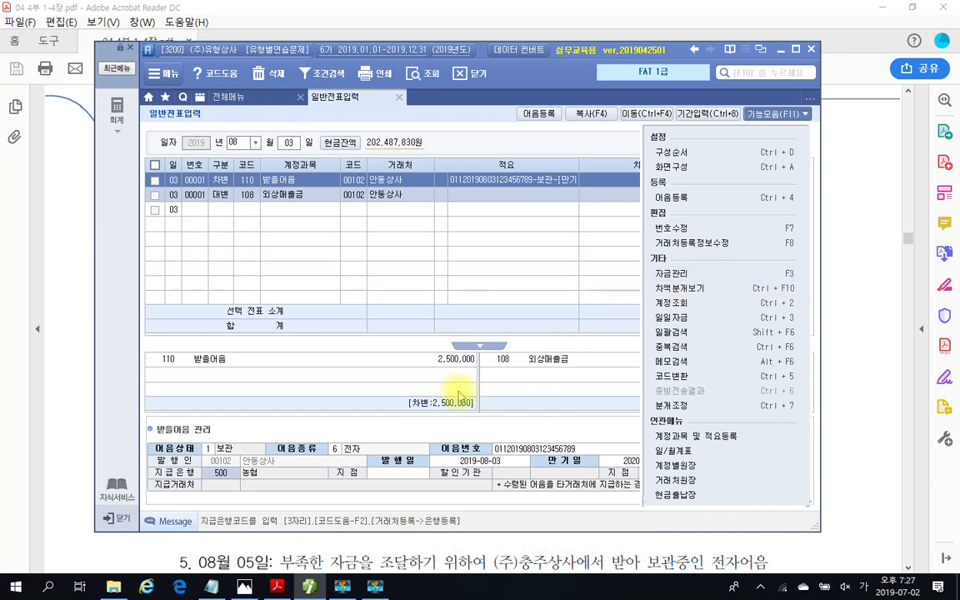
pyautogui.click(232, 481)
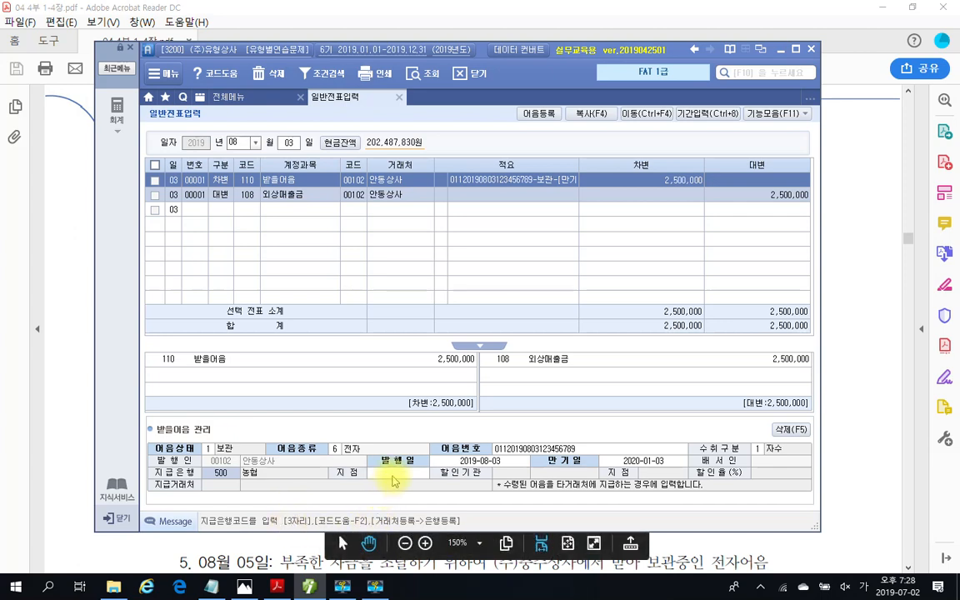
# Step: Enter 서초지점 as the branch (지점) of the paying bank in the 받을어음 관리 details
pyautogui.click(393, 480)
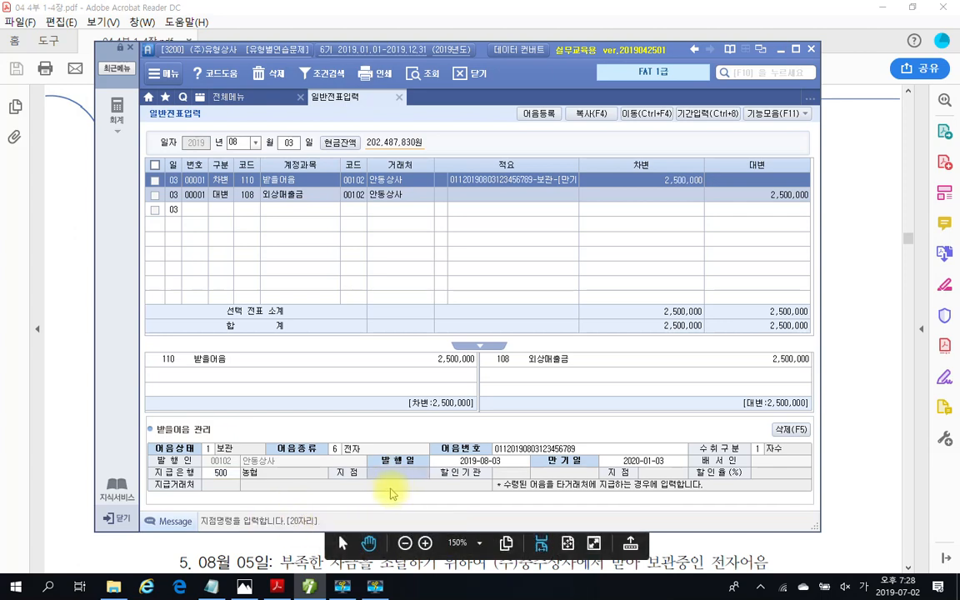
pyautogui.write('서초지')
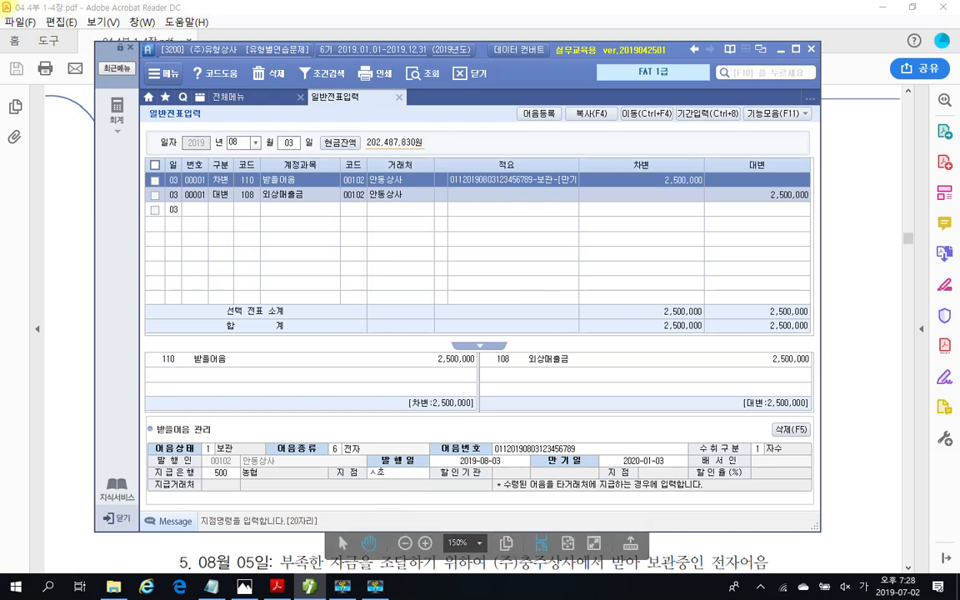
pyautogui.press('BackSpace')
pyautogui.press('BackSpace')
pyautogui.press('BackSpace')
pyautogui.press('BackSpace')
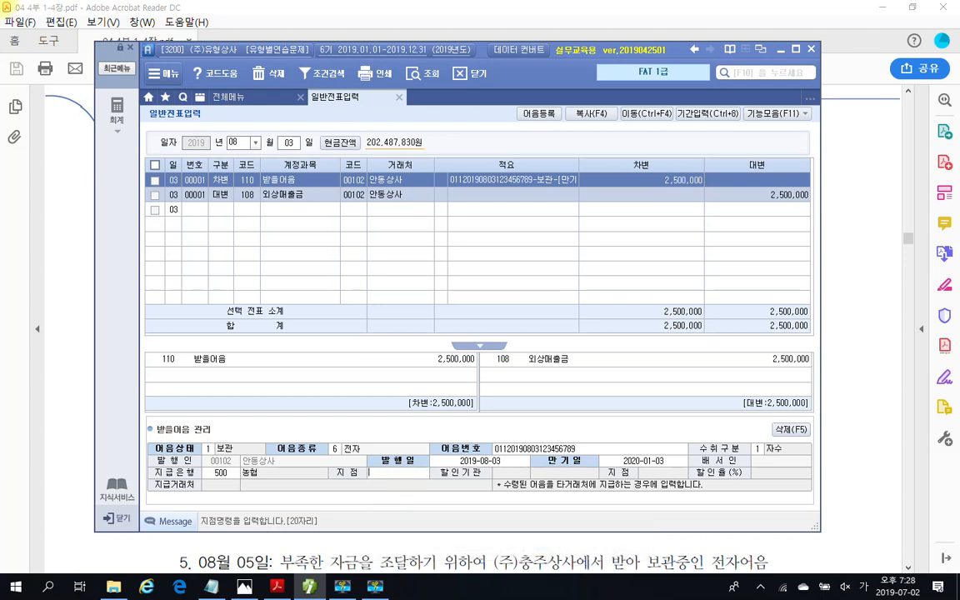
pyautogui.write('서')
pyautogui.press('BackSpace')
pyautogui.write('서초지점')
pyautogui.press('Return')
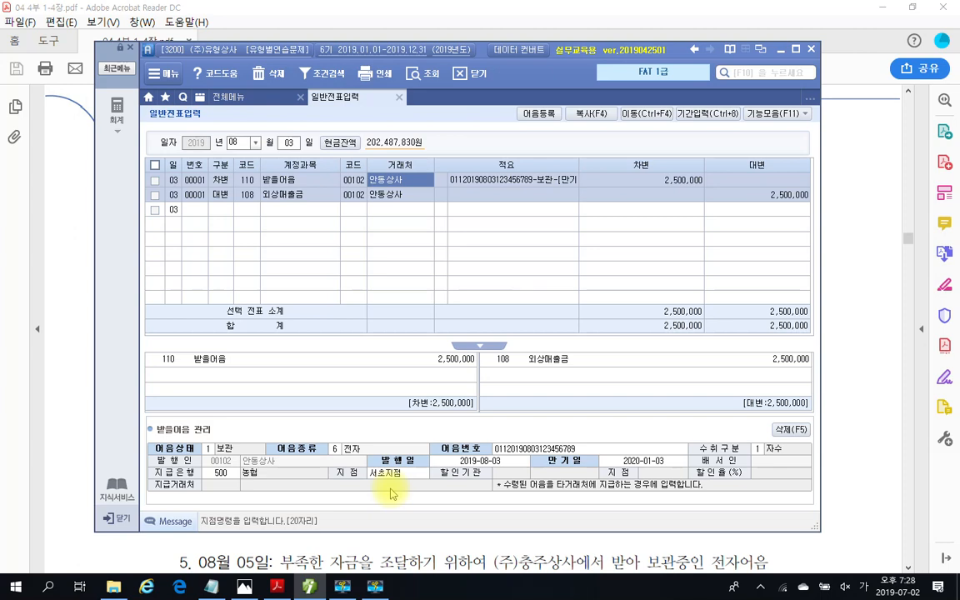
# Step: Mark the journal lines with a circled 1, annotate and circle the 받을어음 관리 section, and clear the markings
pyautogui.moveTo(126, 165)
pyautogui.mouseDown()
pyautogui.moveTo(107, 200)
pyautogui.moveTo(118, 157)
pyautogui.moveTo(134, 210)
pyautogui.mouseUp()
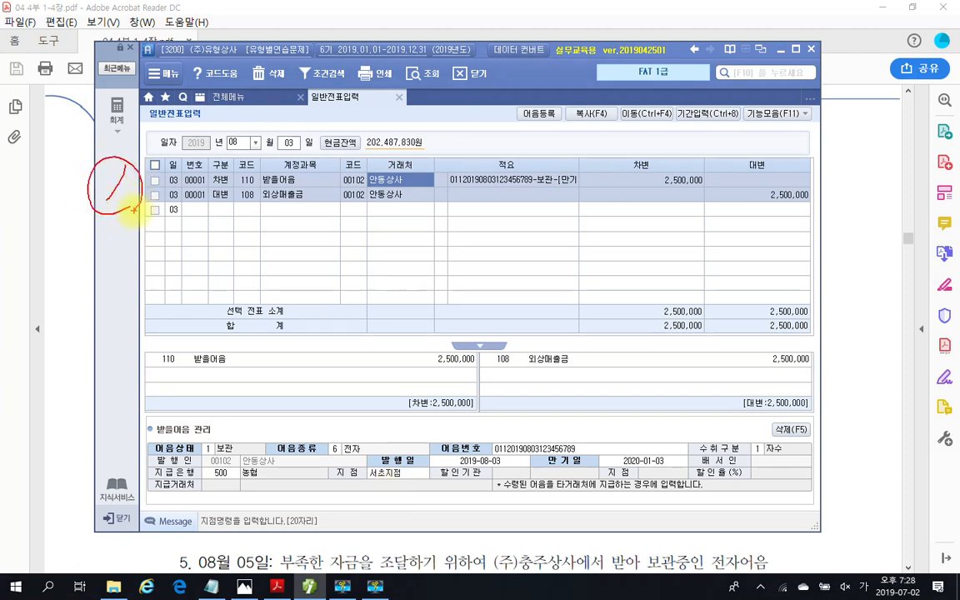
pyautogui.moveTo(100, 435); pyautogui.dragTo(126, 468)
pyautogui.moveTo(121, 421); pyautogui.dragTo(132, 480)
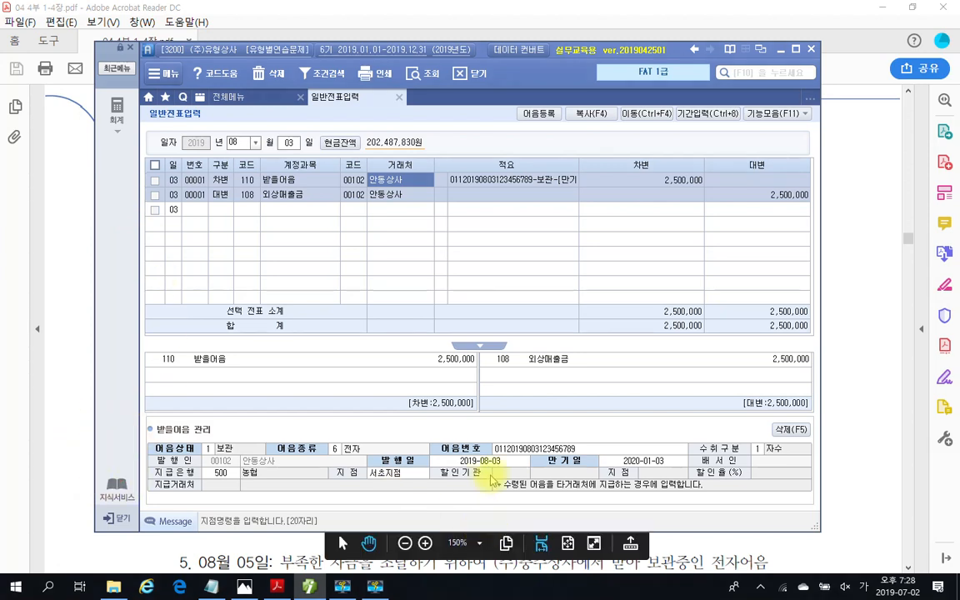
# Step: Switch to the exercise PDF in Adobe Acrobat Reader and frame the 08월 04일 transaction in question 4
pyautogui.click(227, 97)
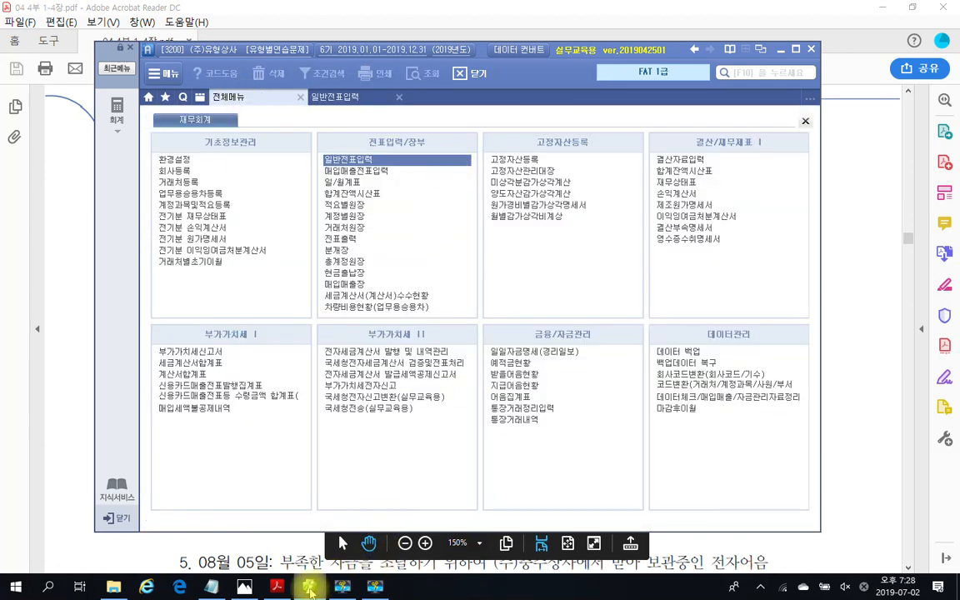
pyautogui.click(310, 590)
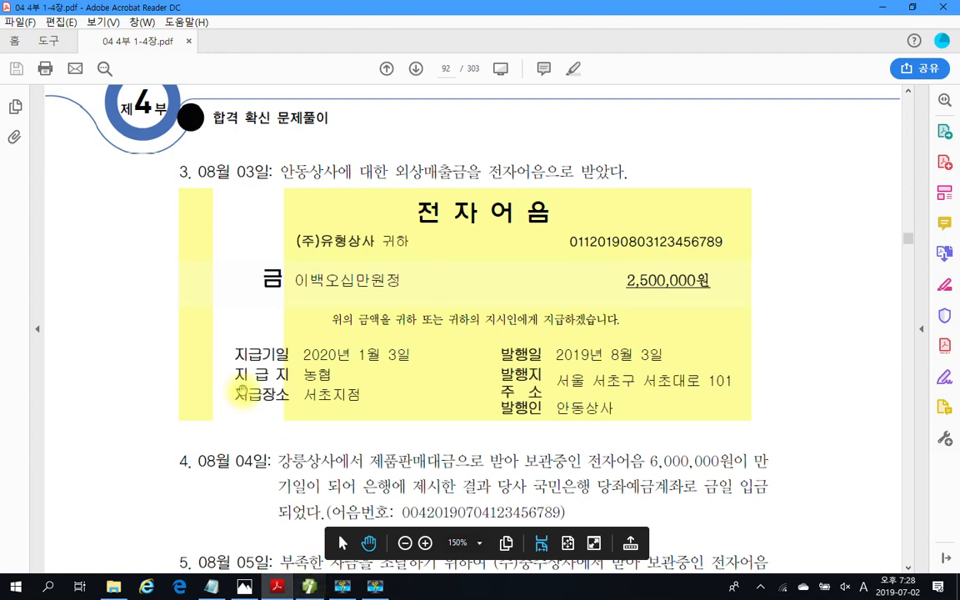
pyautogui.scroll(-3, 142, 439)
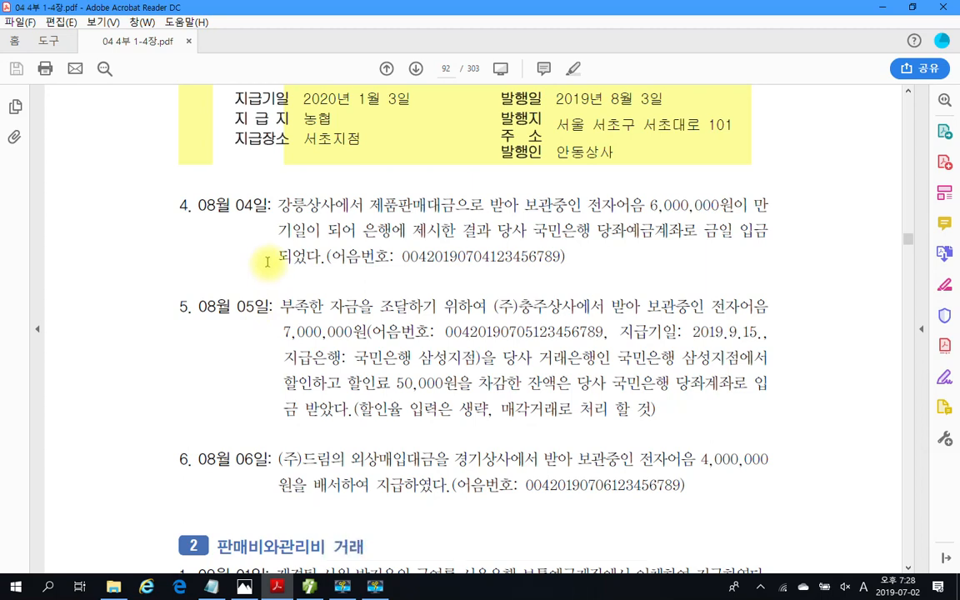
pyautogui.scroll(-1, 267, 260)
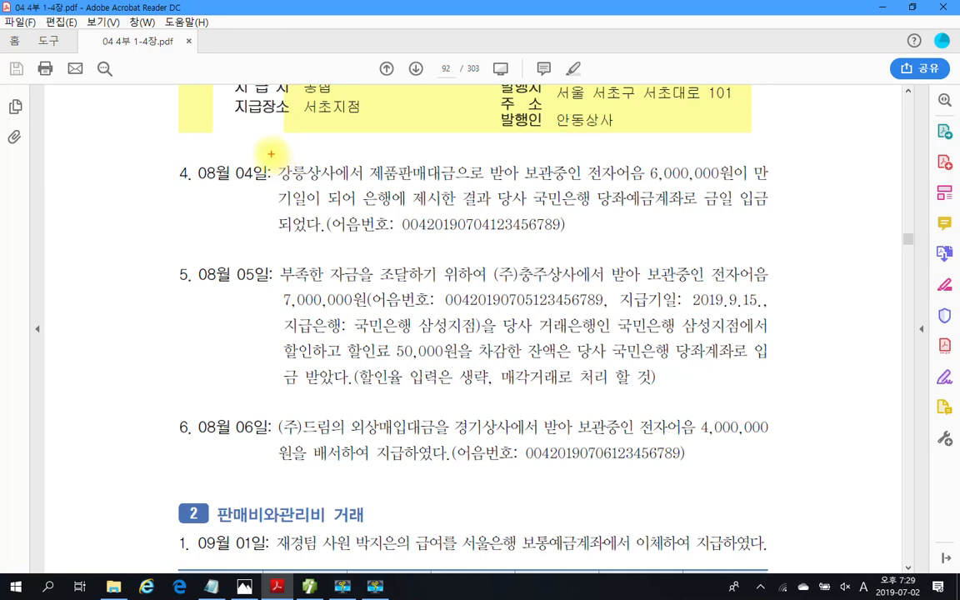
pyautogui.moveTo(271, 155); pyautogui.dragTo(797, 250)
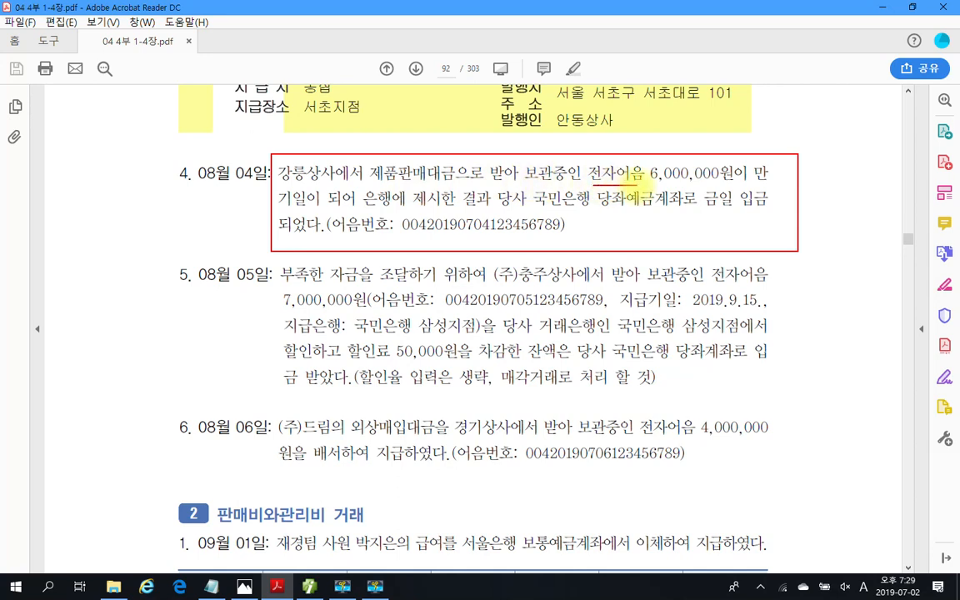
# Step: Underline 받아 보관중인 전자어음, 당사 and 당좌예금계좌 in question 4, and circle the held-note and 당좌예금 phrases
pyautogui.moveTo(589, 184); pyautogui.dragTo(644, 183)
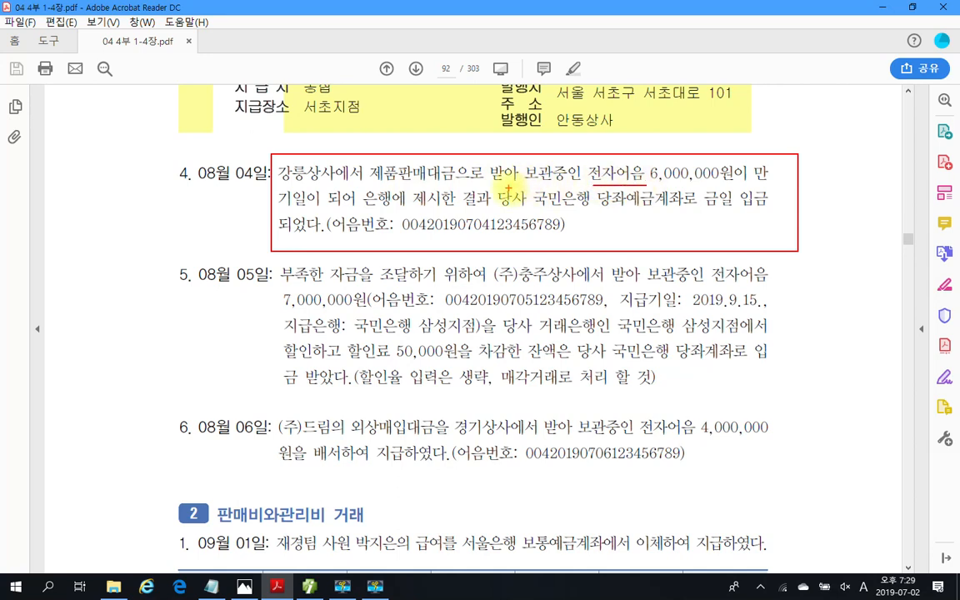
pyautogui.moveTo(487, 184); pyautogui.dragTo(584, 184)
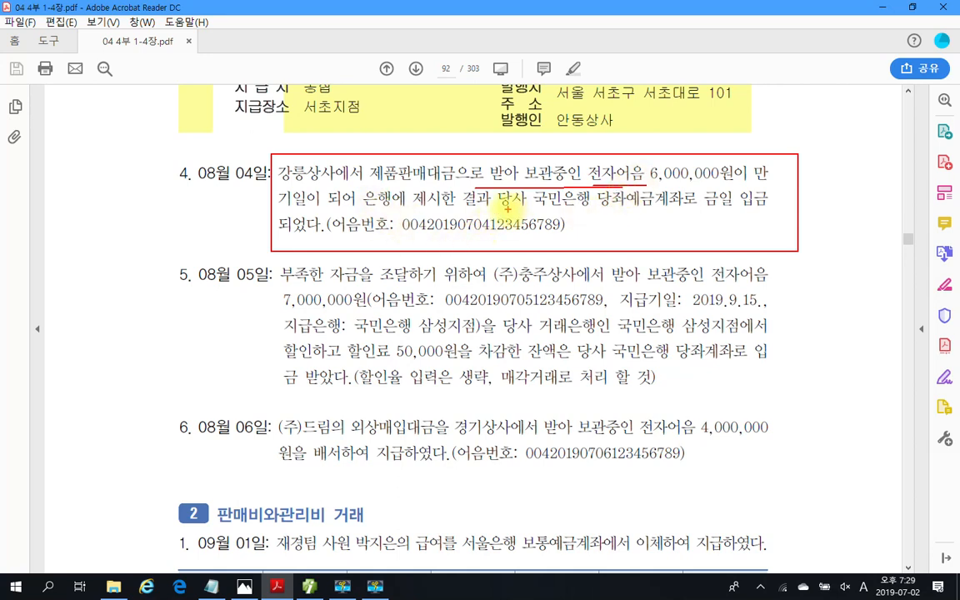
pyautogui.moveTo(499, 210); pyautogui.dragTo(525, 209)
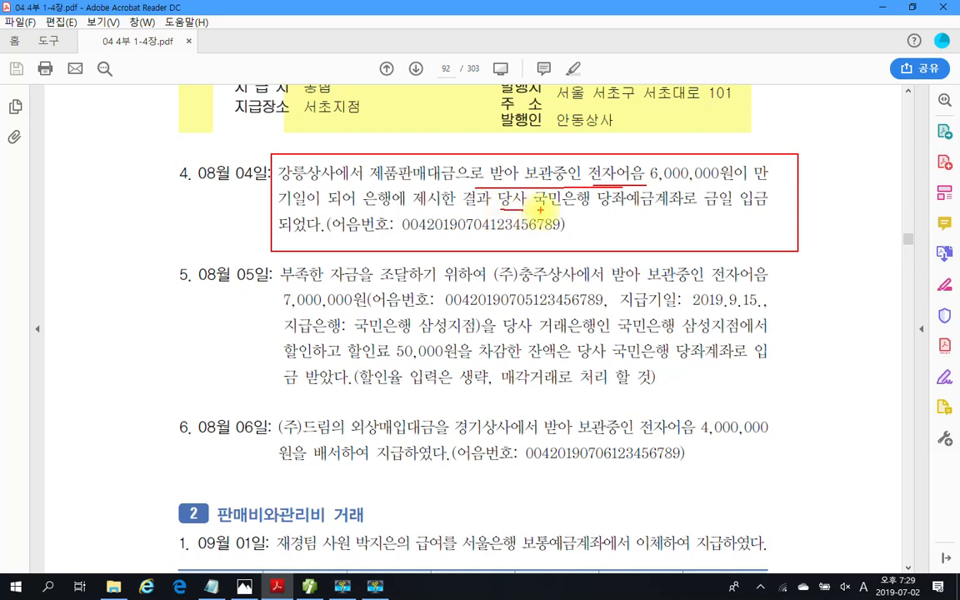
pyautogui.moveTo(597, 209); pyautogui.dragTo(666, 210)
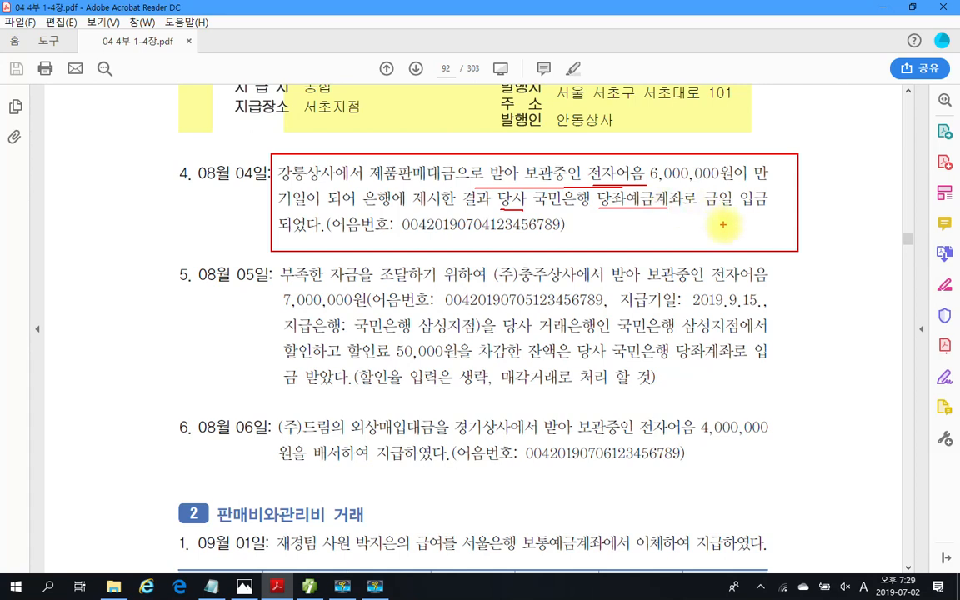
pyautogui.moveTo(648, 215); pyautogui.dragTo(594, 198)
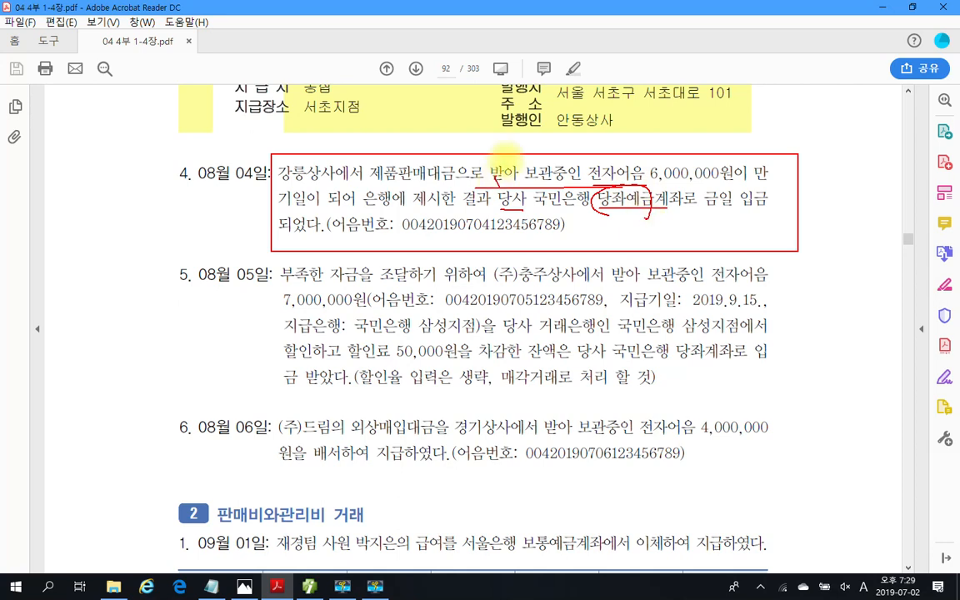
pyautogui.moveTo(505, 157)
pyautogui.mouseDown()
pyautogui.moveTo(583, 150)
pyautogui.moveTo(566, 175)
pyautogui.mouseUp()
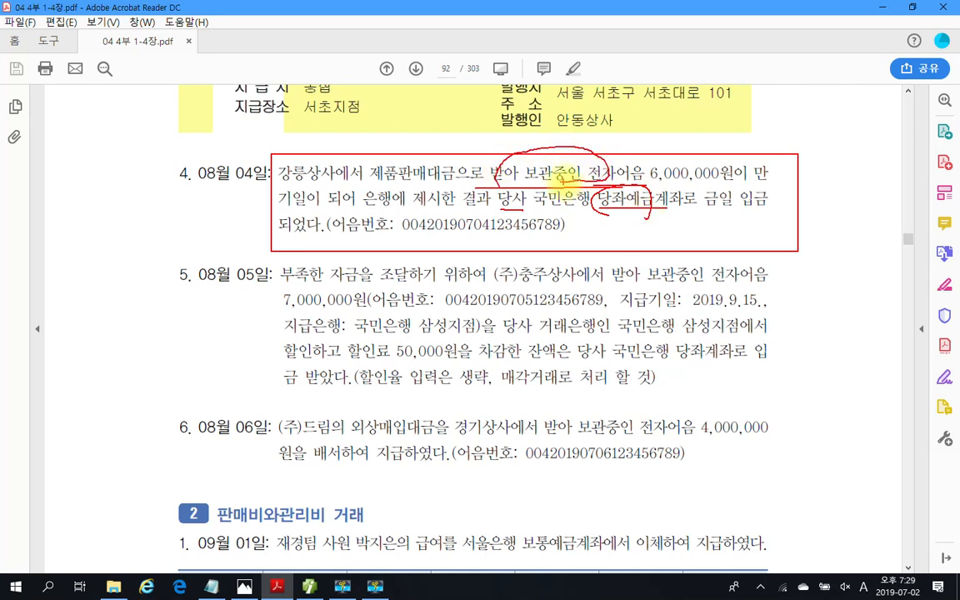
pyautogui.moveTo(567, 175)
pyautogui.mouseDown()
pyautogui.moveTo(664, 218)
pyautogui.moveTo(500, 160)
pyautogui.moveTo(649, 219)
pyautogui.mouseUp()
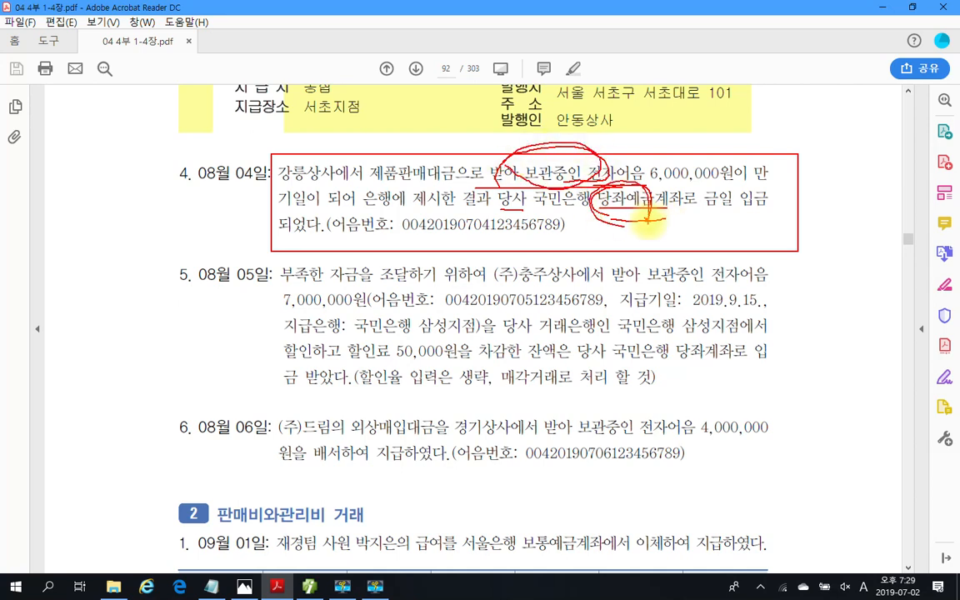
# Step: Label 당좌예금 as 차 and the held electronic note as 대 in question 4, and clear all the markings
pyautogui.moveTo(604, 223)
pyautogui.mouseDown()
pyautogui.moveTo(621, 227)
pyautogui.moveTo(608, 254)
pyautogui.moveTo(635, 218)
pyautogui.moveTo(637, 246)
pyautogui.moveTo(659, 250)
pyautogui.moveTo(642, 273)
pyautogui.mouseUp()
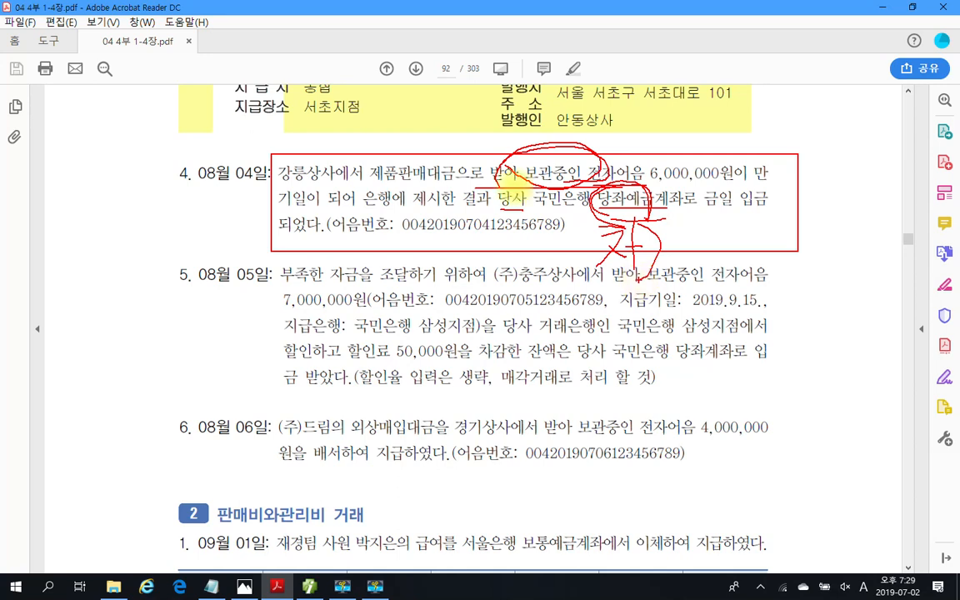
pyautogui.moveTo(471, 158)
pyautogui.mouseDown()
pyautogui.moveTo(558, 121)
pyautogui.moveTo(521, 177)
pyautogui.mouseUp()
pyautogui.moveTo(622, 115)
pyautogui.mouseDown()
pyautogui.moveTo(657, 113)
pyautogui.moveTo(660, 137)
pyautogui.mouseUp()
pyautogui.moveTo(668, 100); pyautogui.dragTo(657, 150)
pyautogui.moveTo(660, 131)
pyautogui.mouseDown()
pyautogui.moveTo(675, 128)
pyautogui.moveTo(673, 148)
pyautogui.mouseUp()
pyautogui.moveTo(688, 100); pyautogui.dragTo(657, 169)
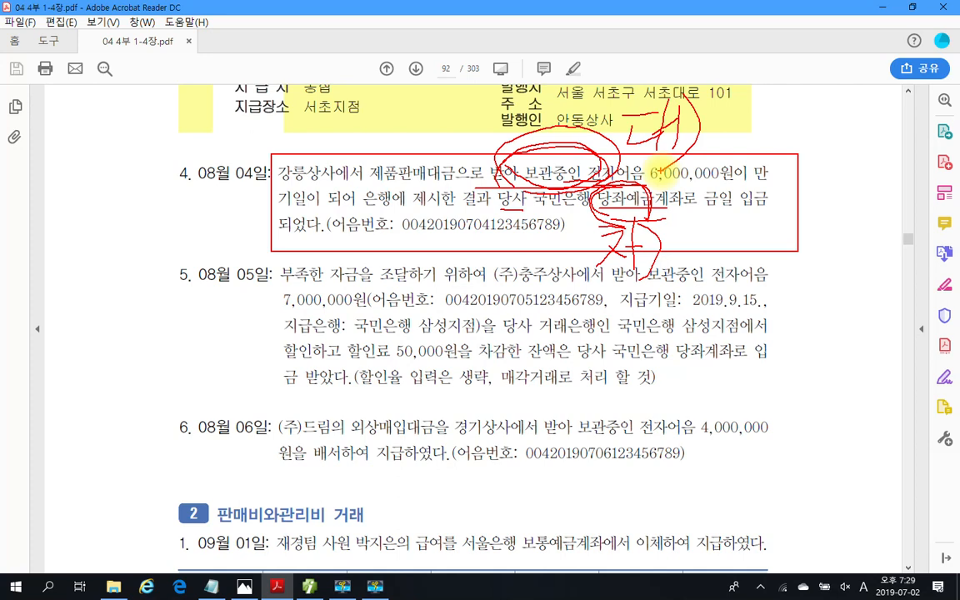
pyautogui.press('Escape')
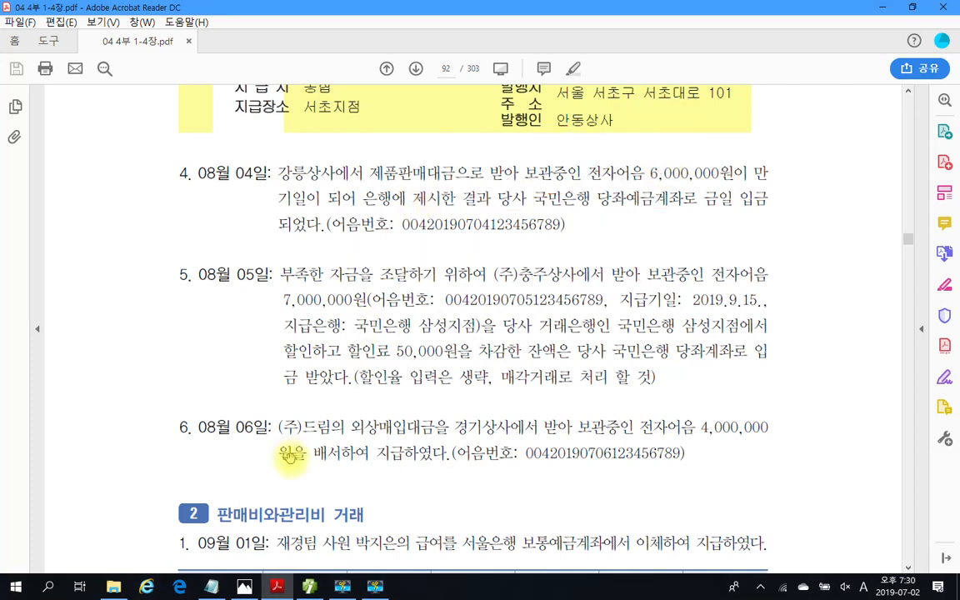
# Step: Switch to Smart A, return to 일반전표입력 and set the voucher date to August 4
pyautogui.click(307, 588)
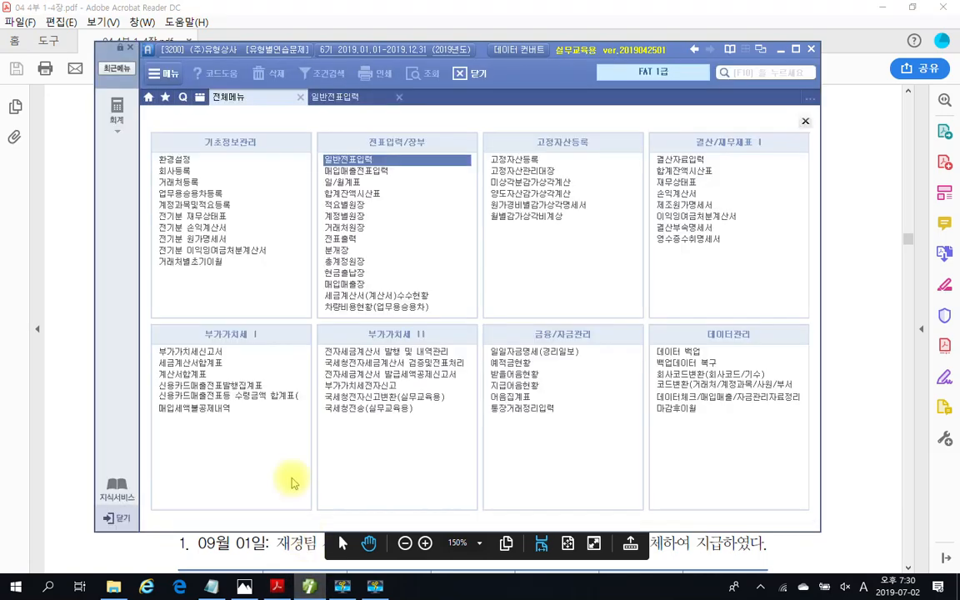
pyautogui.click(337, 160)
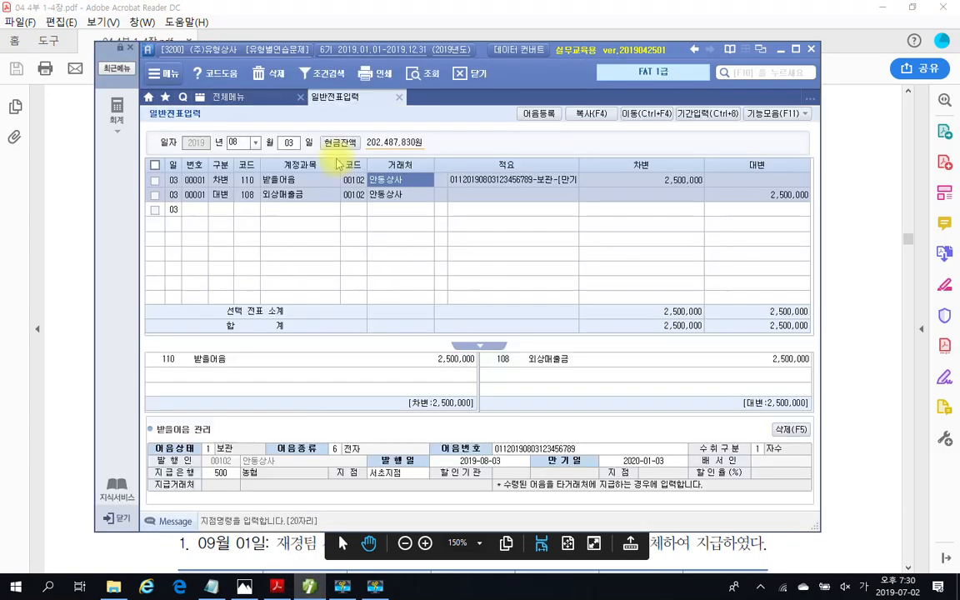
pyautogui.click(289, 144)
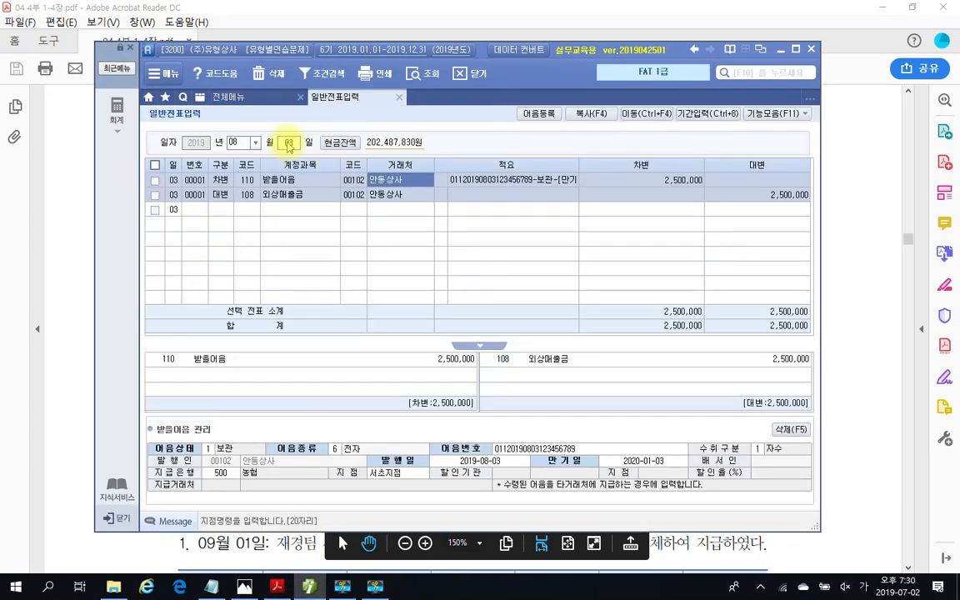
pyautogui.write('4')
pyautogui.press('Return')
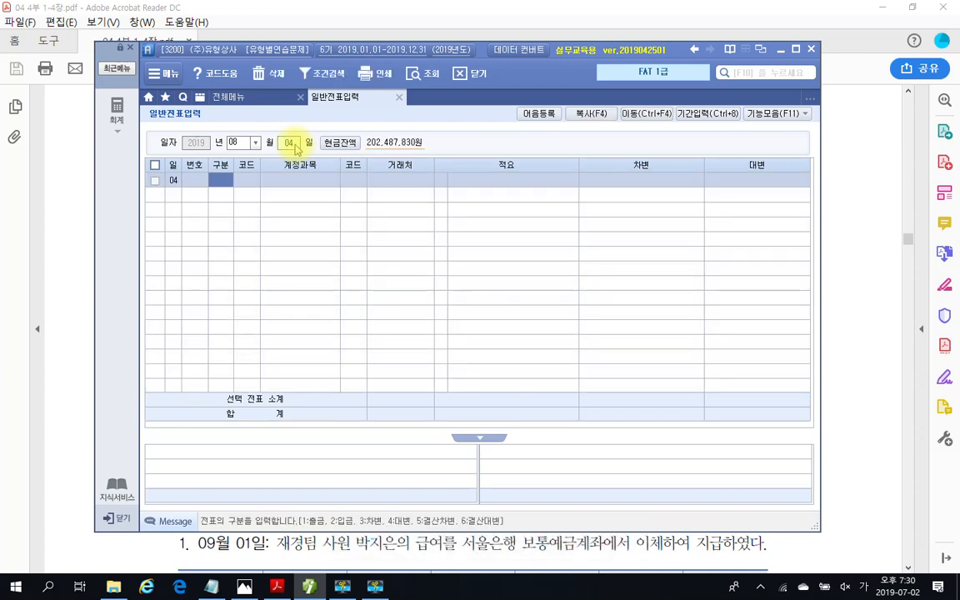
# Step: Enter a debit (차변) line for account 102 당좌예금 with 국민은행 as the counterparty and an amount of 6,000,000
pyautogui.write('3')
pyautogui.press('Return')
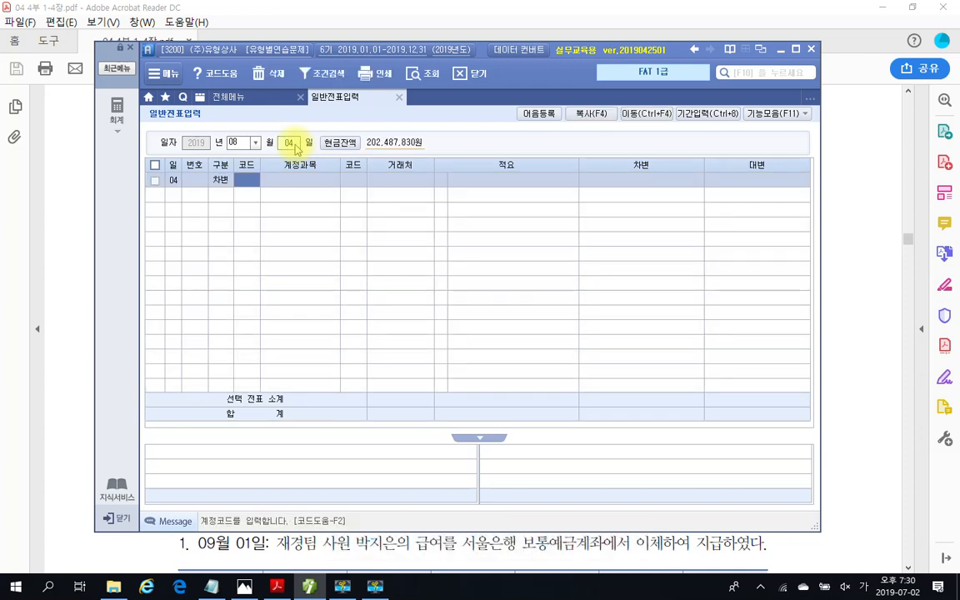
pyautogui.write('102')
pyautogui.press('Return')
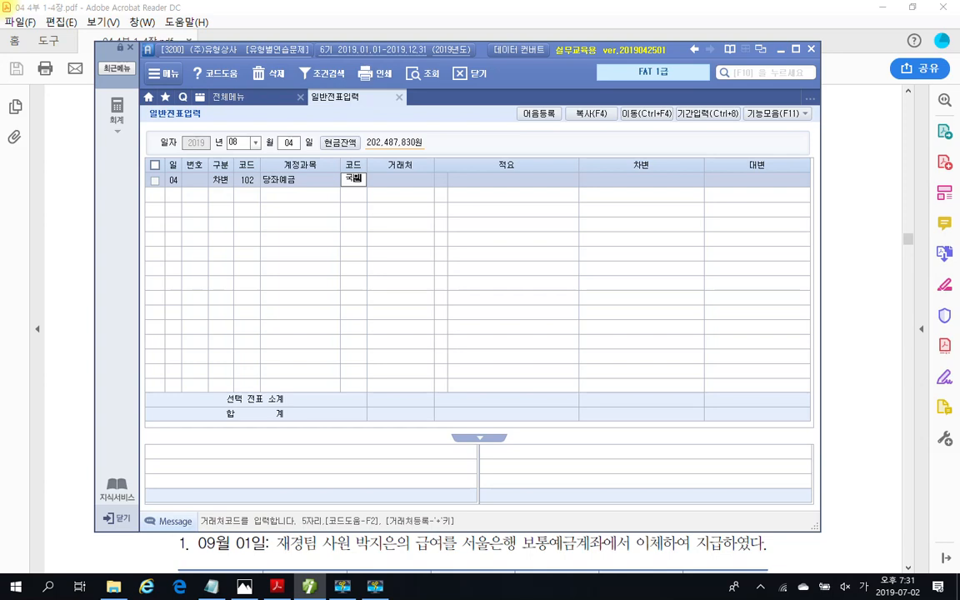
pyautogui.write('민')
pyautogui.press('Return')
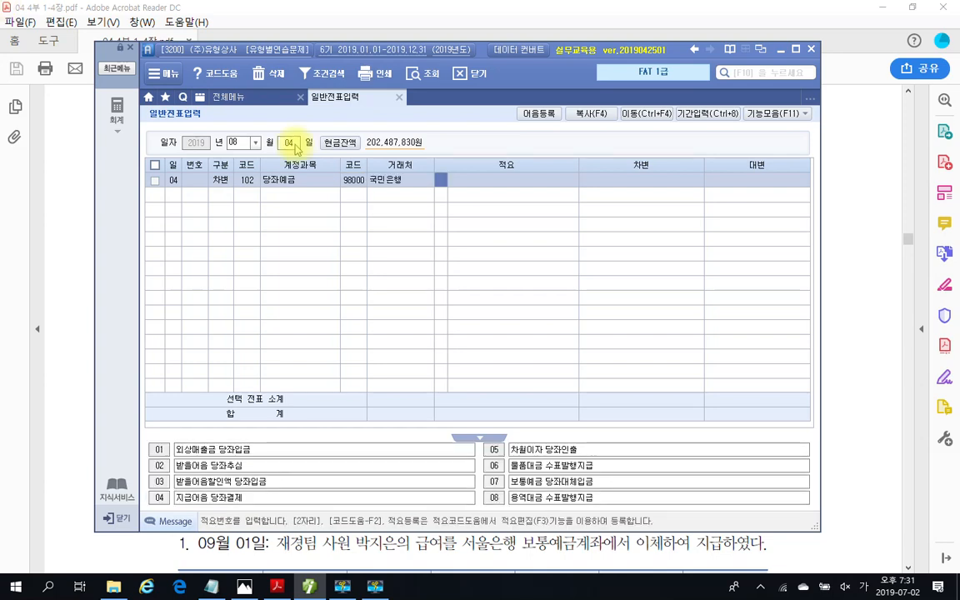
pyautogui.press('Return')
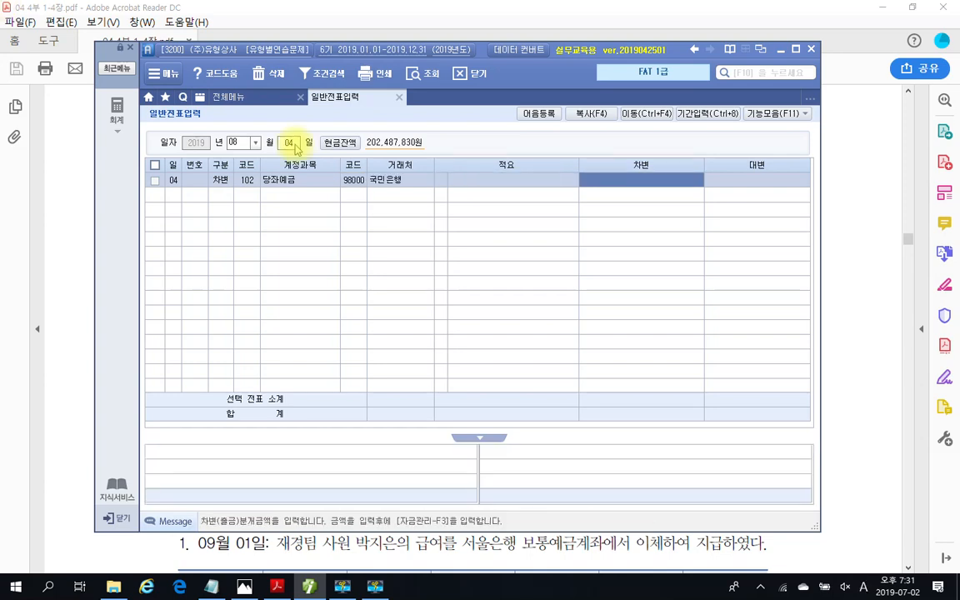
pyautogui.write('6000000')
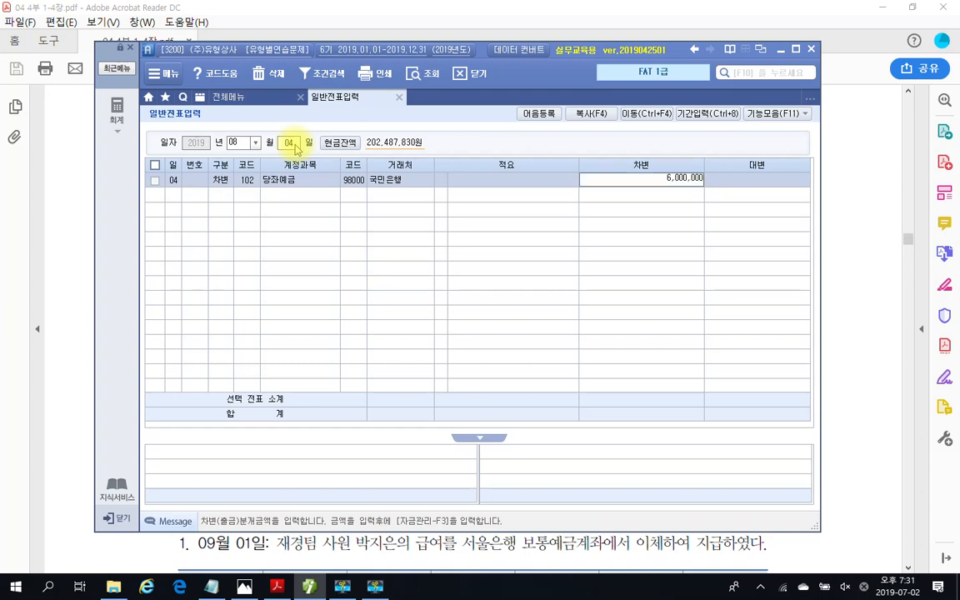
pyautogui.press('Return')
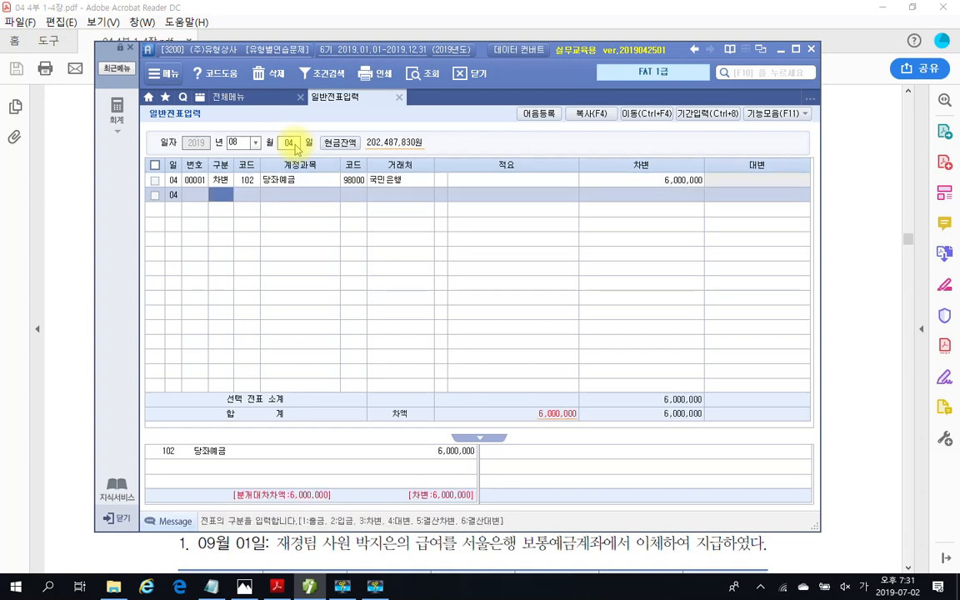
# Step: Enter a credit (대변) line for account 110 받을어음 with 강릉상사 as the counterparty and an amount of 6,000,000
pyautogui.write('4')
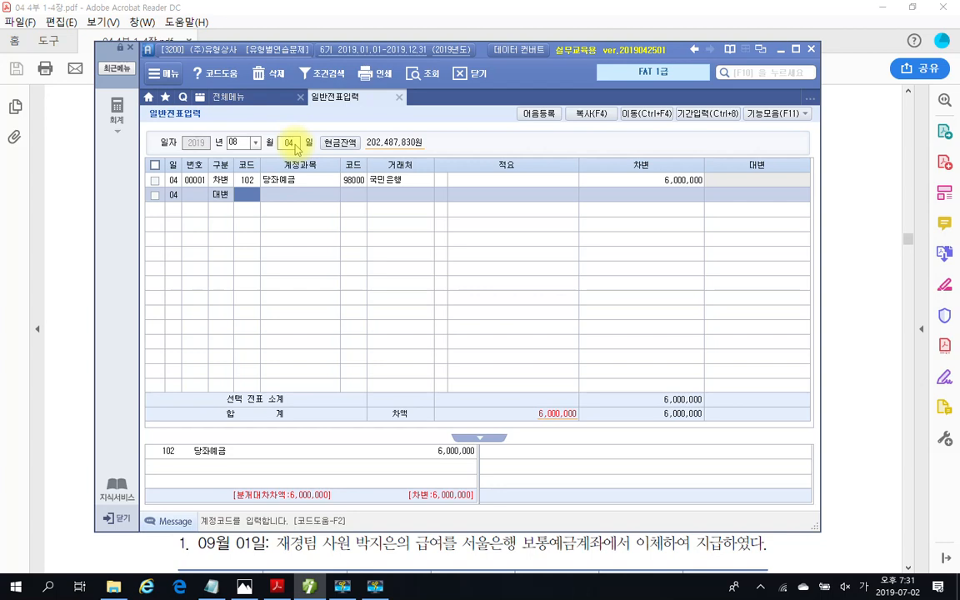
pyautogui.write('110')
pyautogui.press('Return')
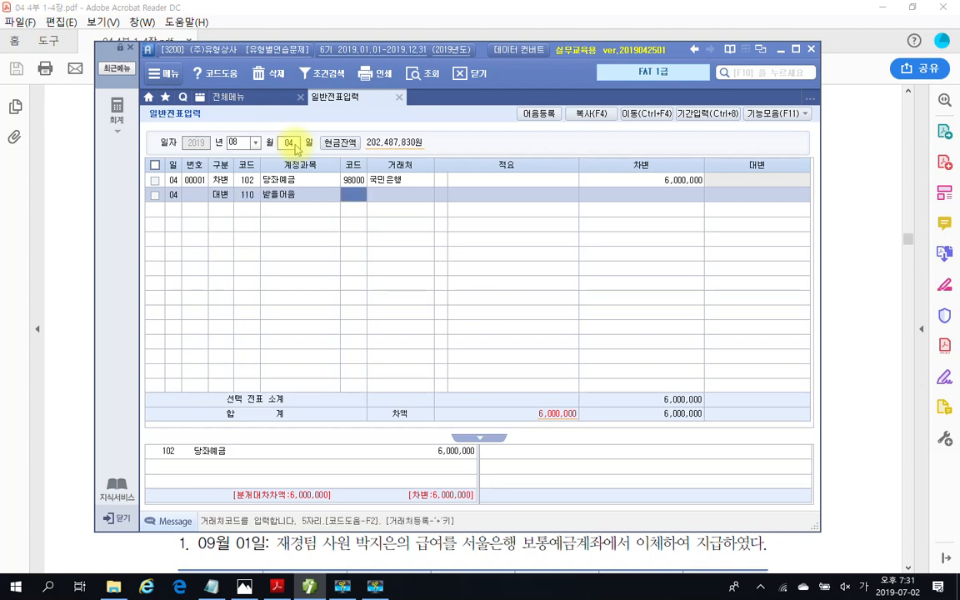
pyautogui.write('강')
pyautogui.press('Return')
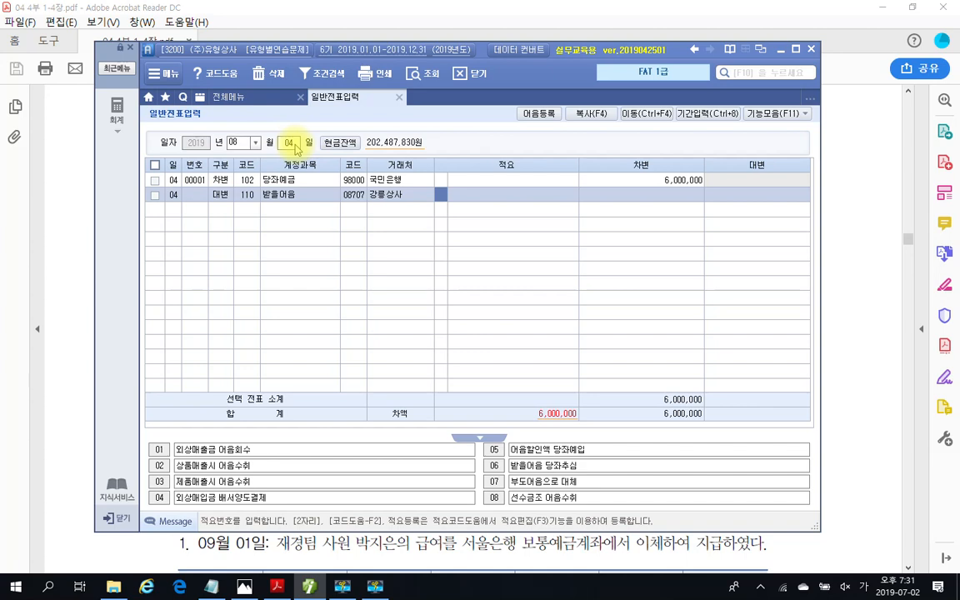
pyautogui.press('Return')
pyautogui.write('6000000')
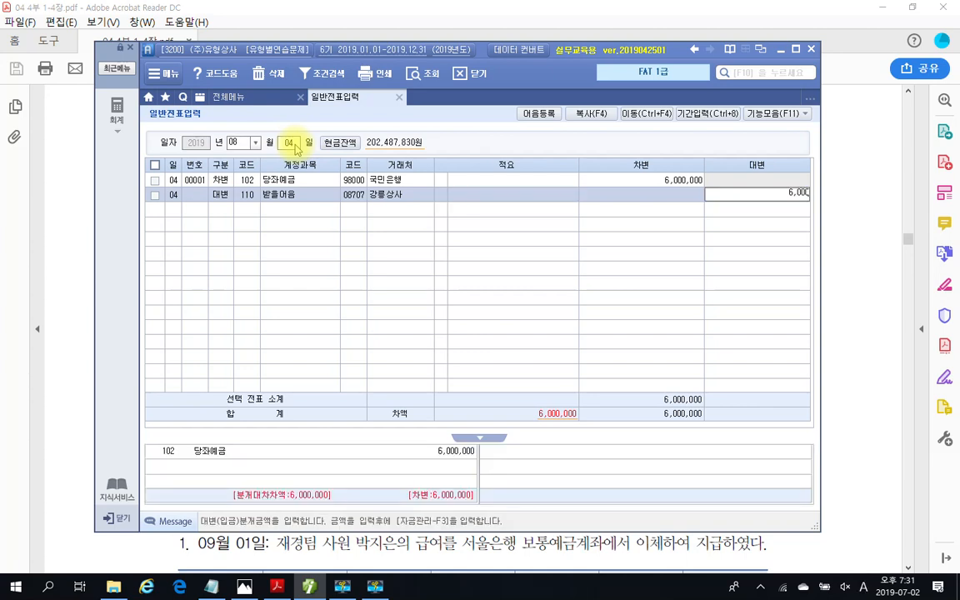
pyautogui.press('Return')
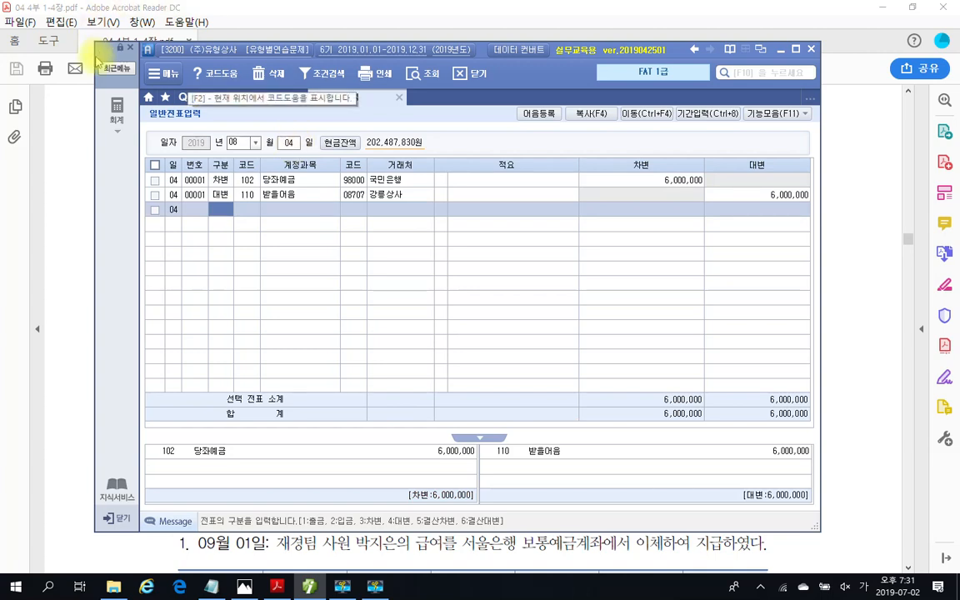
# Step: In the 받을어음 line's note management, set the status to 4 만기 and select 강릉상사's held note due 2019-08-04
pyautogui.click(224, 198)
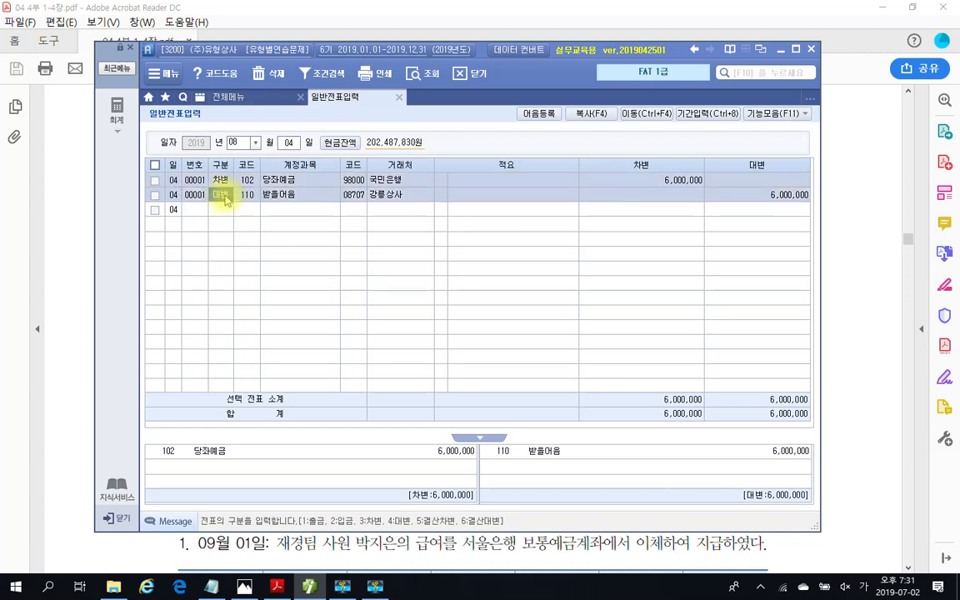
pyautogui.press('F3')
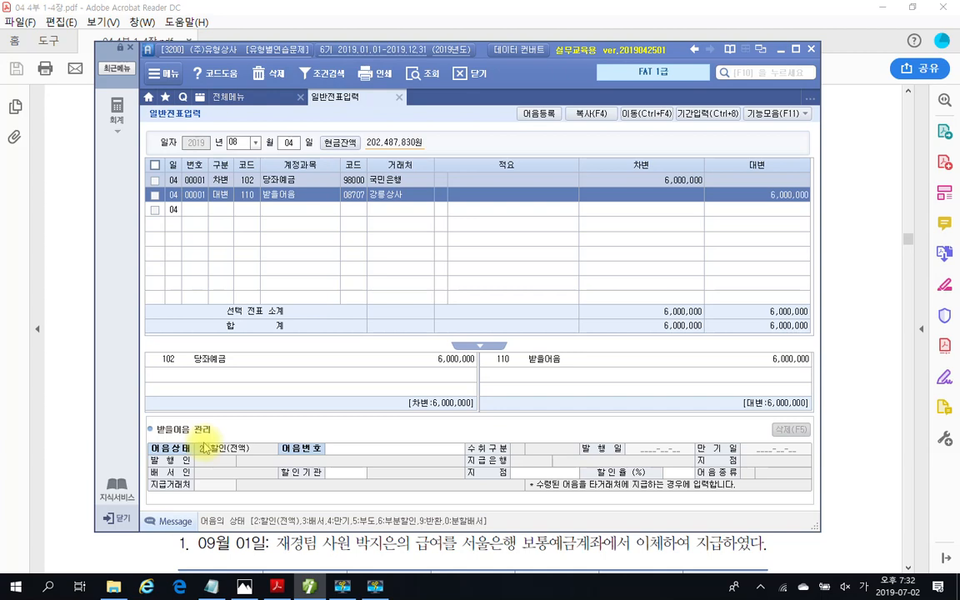
pyautogui.write('4')
pyautogui.press('Return')
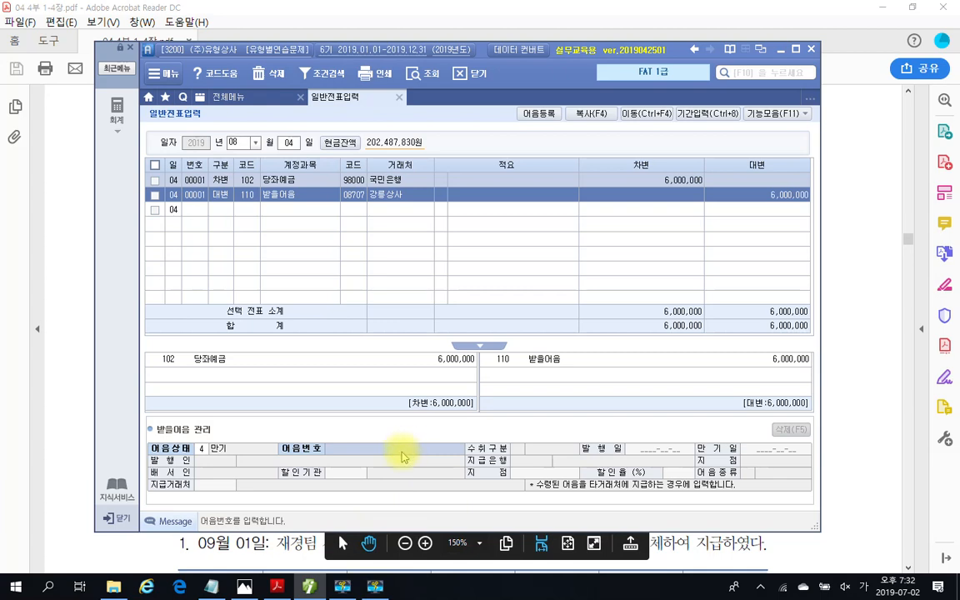
pyautogui.press('F2')
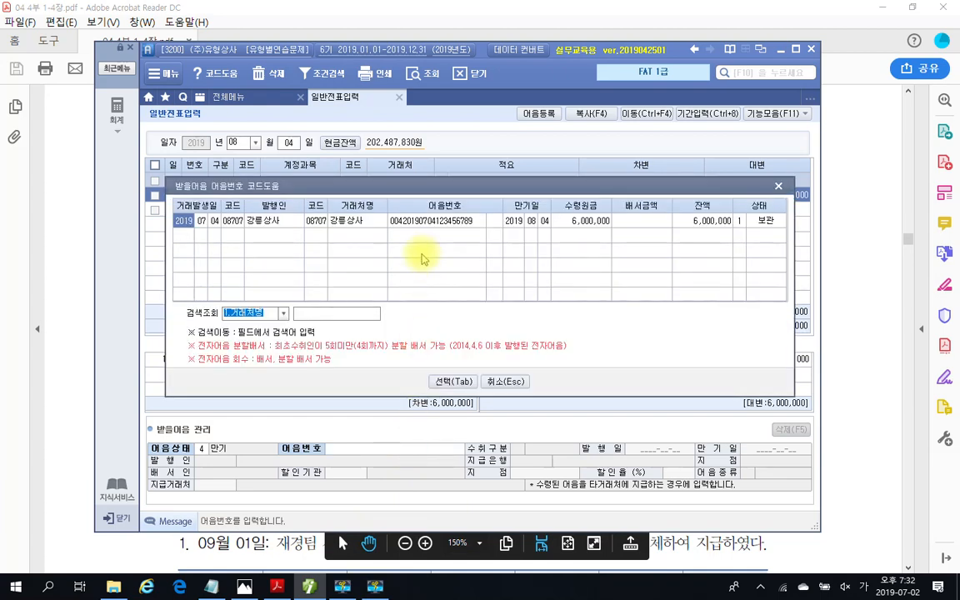
pyautogui.click(396, 223)
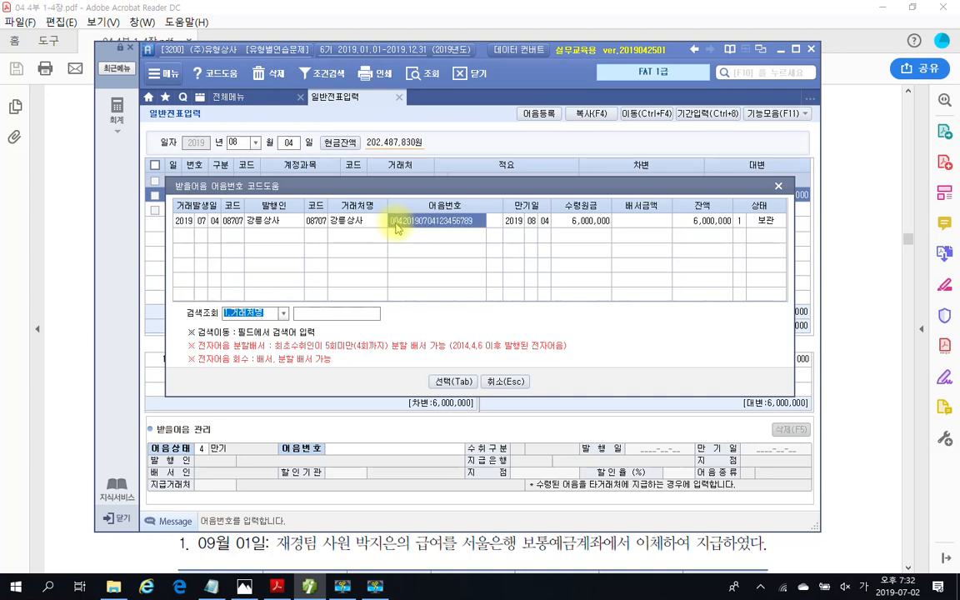
pyautogui.click(444, 383)
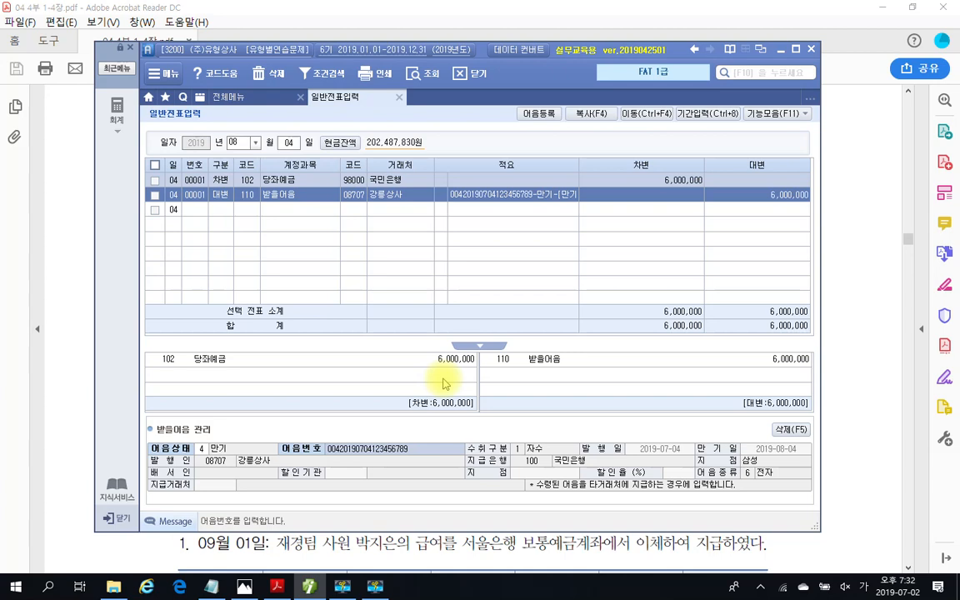
pyautogui.press('Return')
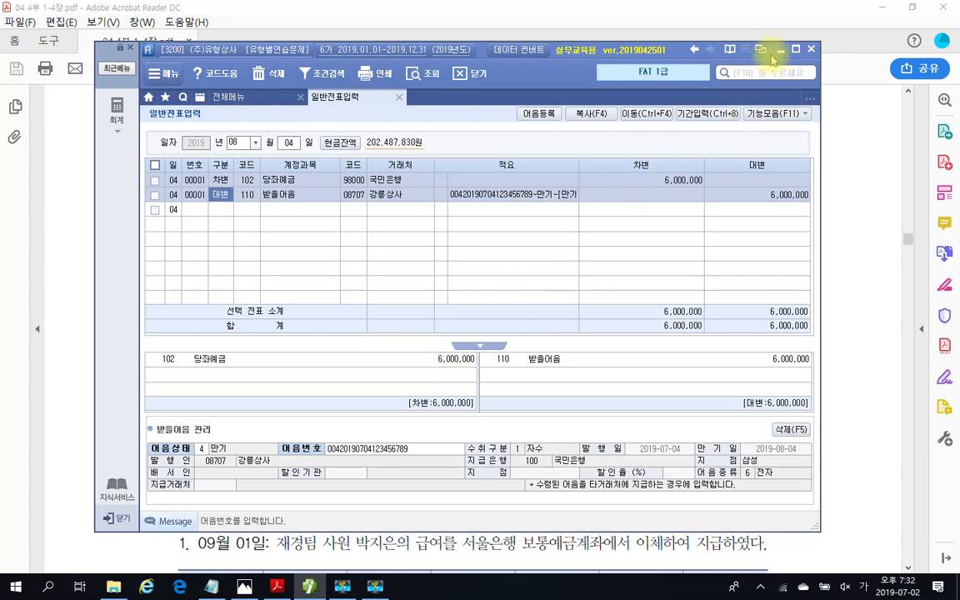
# Step: Switch to the PDF in Adobe Acrobat Reader and review questions 3 and 4 before moving on to question 5, dated 08월 05일
pyautogui.click(849, 175)
pyautogui.scroll(5, 457, 242)
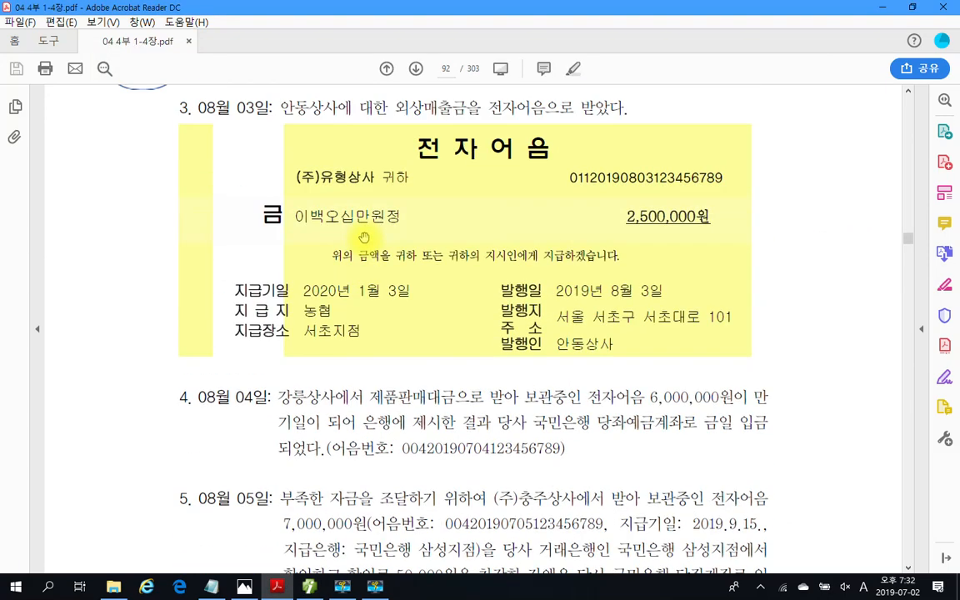
pyautogui.scroll(2, 364, 238)
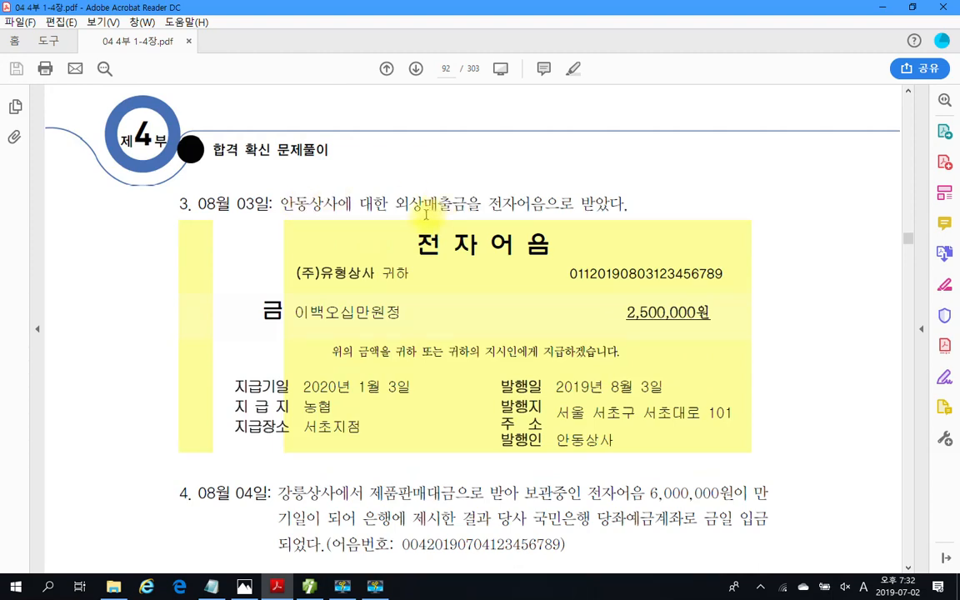
pyautogui.scroll(-5, 457, 281)
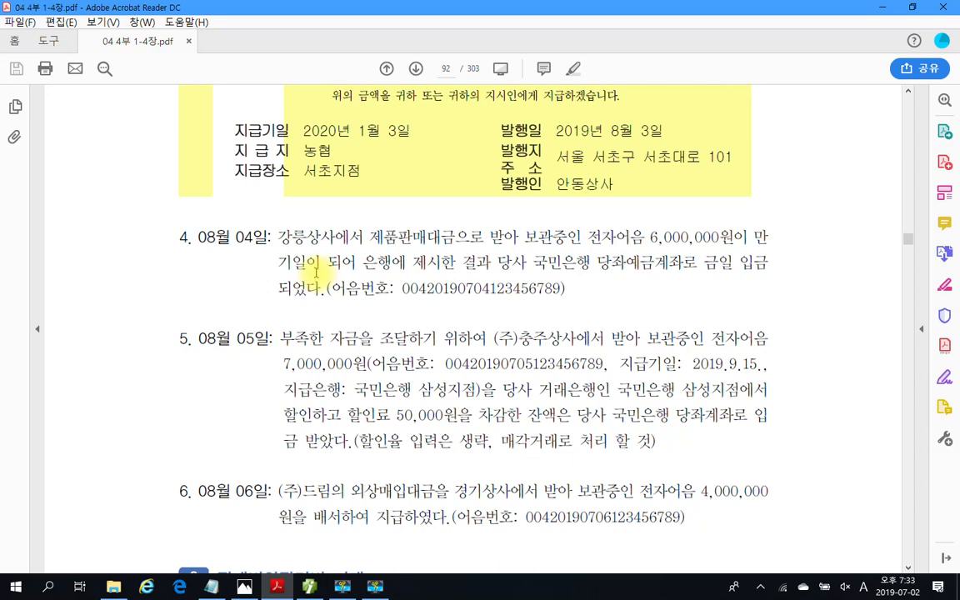
pyautogui.scroll(-3, 256, 274)
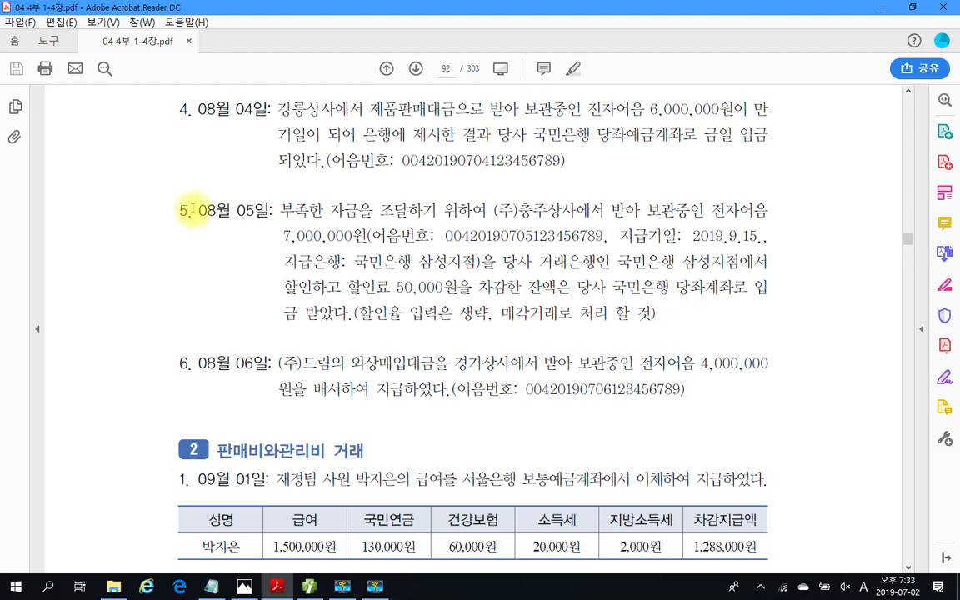
pyautogui.moveTo(195, 210); pyautogui.dragTo(261, 219)
pyautogui.click(260, 222)
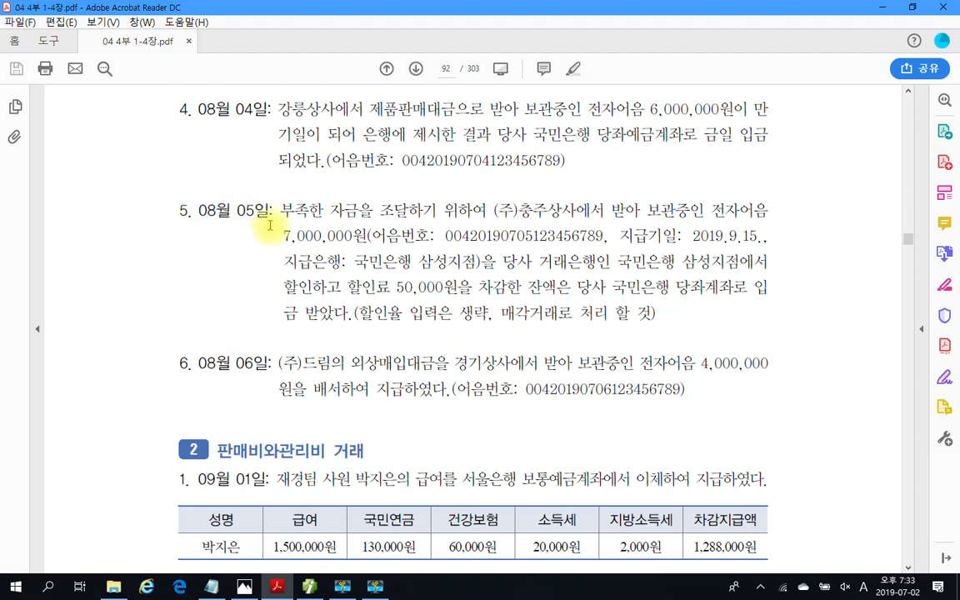
# Step: Box question 5's text, circle 할인율 입력은 생략 and 매각거래, and underline 2019.9.15., 7,000,000원 and 08월 05일
pyautogui.moveTo(267, 192)
pyautogui.mouseDown()
pyautogui.moveTo(287, 237)
pyautogui.moveTo(555, 323)
pyautogui.moveTo(788, 330)
pyautogui.mouseUp()
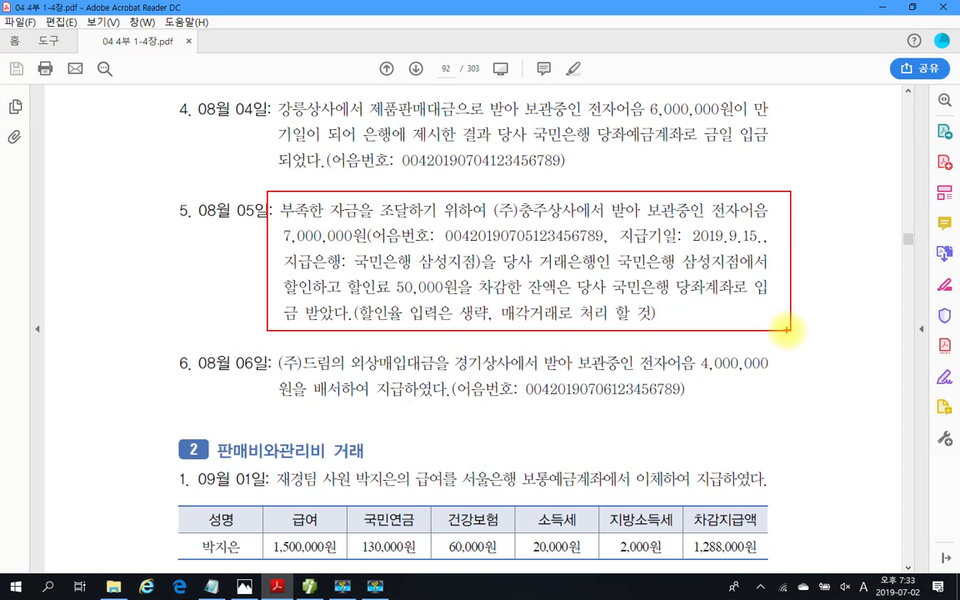
pyautogui.moveTo(369, 320)
pyautogui.mouseDown()
pyautogui.moveTo(398, 301)
pyautogui.moveTo(369, 318)
pyautogui.moveTo(467, 298)
pyautogui.moveTo(618, 334)
pyautogui.mouseUp()
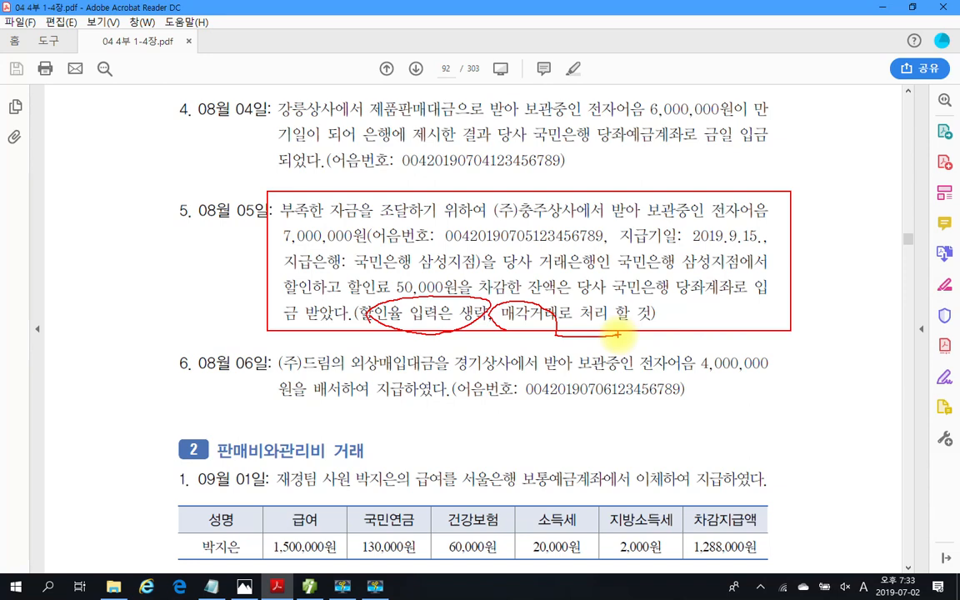
pyautogui.moveTo(690, 242); pyautogui.dragTo(771, 251)
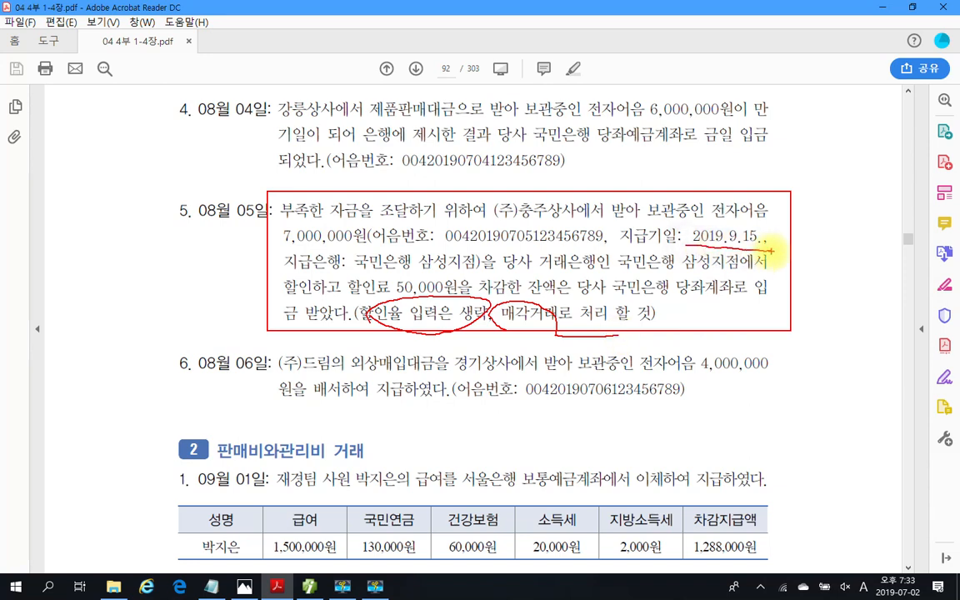
pyautogui.moveTo(281, 239); pyautogui.dragTo(368, 241)
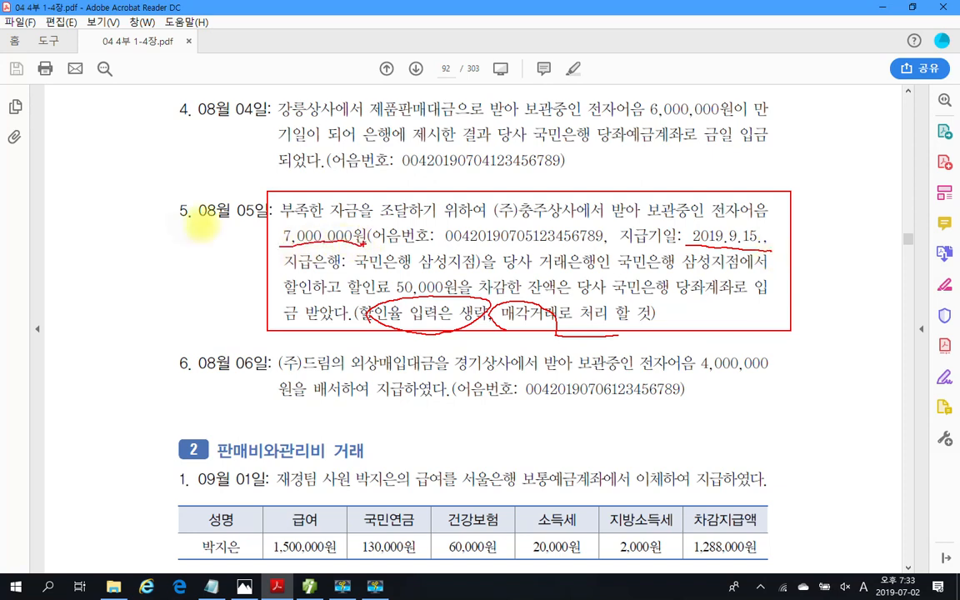
pyautogui.moveTo(180, 224); pyautogui.dragTo(249, 222)
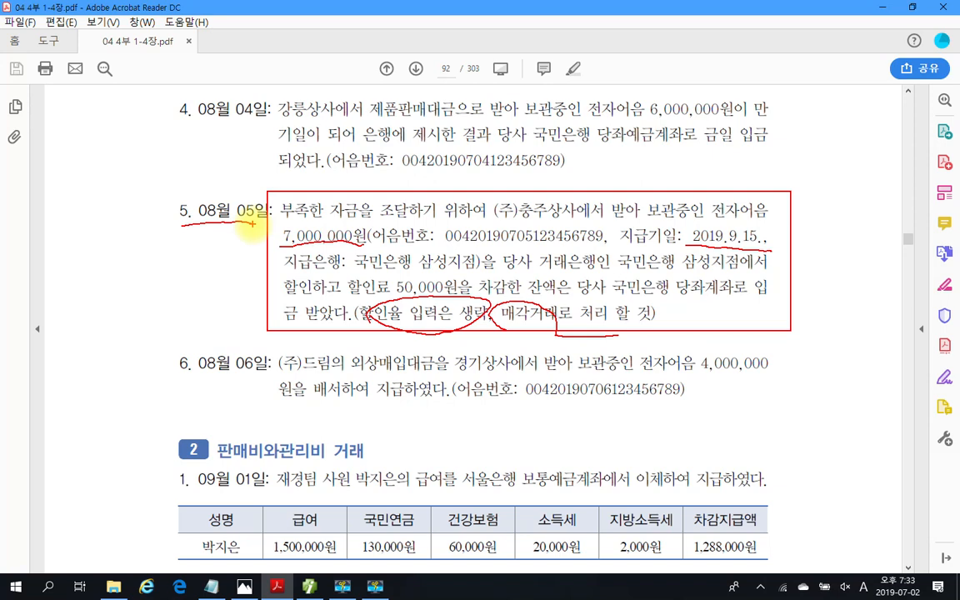
# Step: Underline 국민은행 삼성지점, mark 매각 again and circle 할인료 50,000원 in question 5
pyautogui.moveTo(612, 272); pyautogui.dragTo(674, 268)
pyautogui.moveTo(612, 288); pyautogui.dragTo(744, 284)
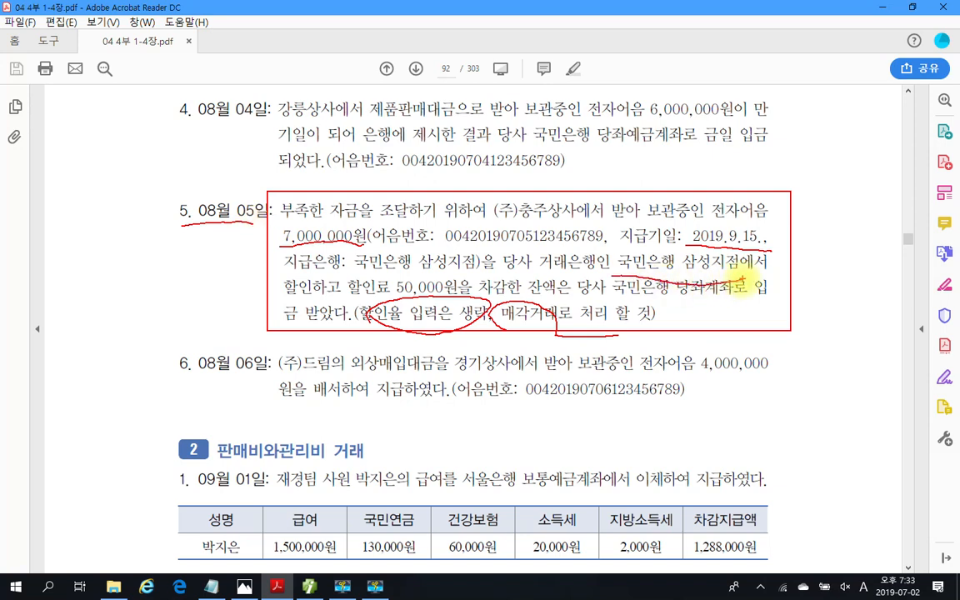
pyautogui.moveTo(516, 304); pyautogui.dragTo(530, 332)
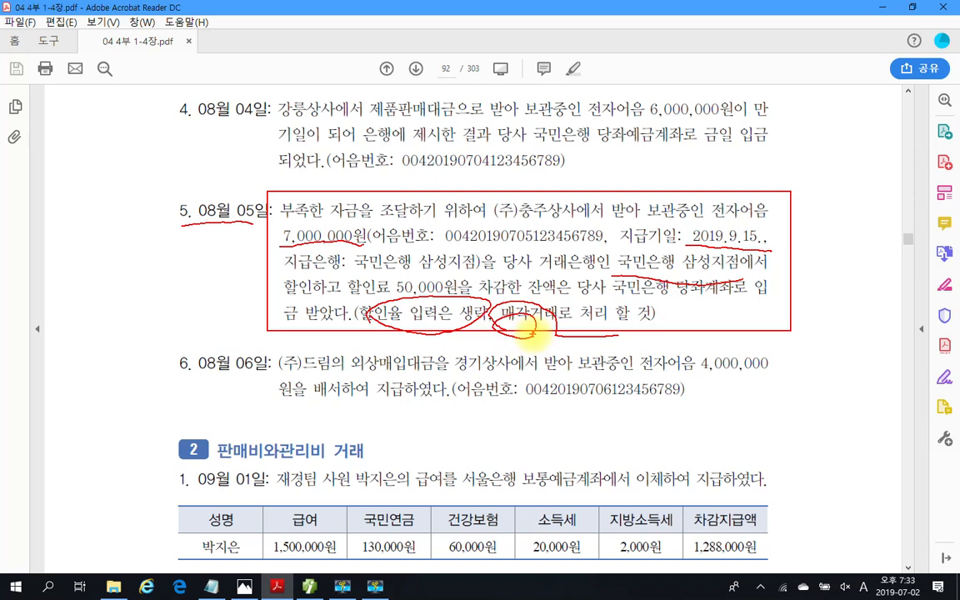
pyautogui.moveTo(492, 297); pyautogui.dragTo(350, 292)
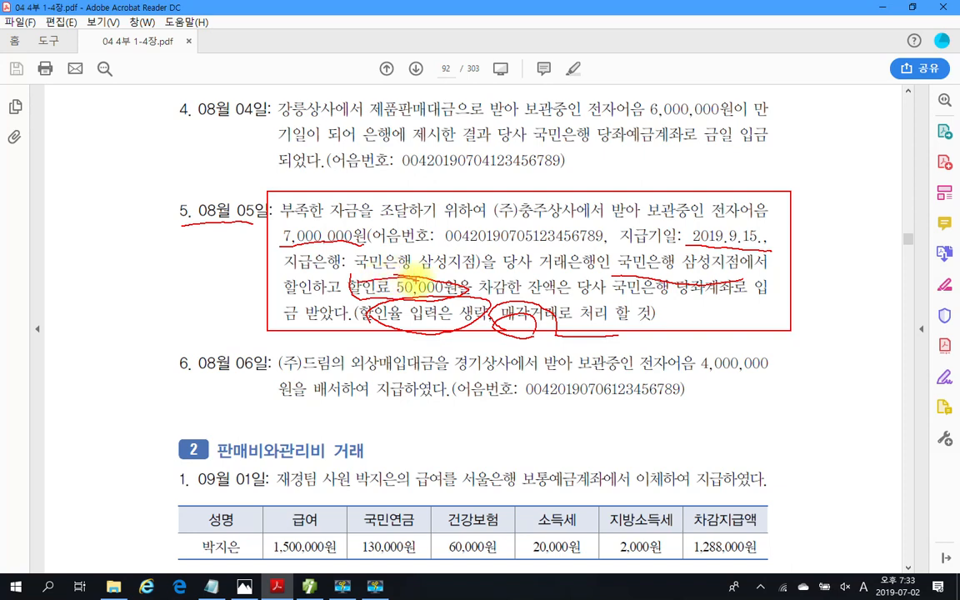
# Step: Draw a line from the discount fee in question 5 to the margin, write 매출채권처분손실 there and circle it
pyautogui.moveTo(387, 275); pyautogui.dragTo(173, 302)
pyautogui.moveTo(66, 253); pyautogui.dragTo(74, 288)
pyautogui.moveTo(70, 259)
pyautogui.mouseDown()
pyautogui.moveTo(84, 260)
pyautogui.moveTo(86, 284)
pyautogui.mouseUp()
pyautogui.moveTo(94, 254)
pyautogui.mouseDown()
pyautogui.moveTo(95, 282)
pyautogui.moveTo(110, 262)
pyautogui.mouseUp()
pyautogui.moveTo(115, 238)
pyautogui.mouseDown()
pyautogui.moveTo(104, 323)
pyautogui.moveTo(132, 234)
pyautogui.moveTo(151, 272)
pyautogui.moveTo(190, 250)
pyautogui.moveTo(223, 249)
pyautogui.moveTo(243, 264)
pyautogui.mouseUp()
pyautogui.moveTo(63, 310)
pyautogui.mouseDown()
pyautogui.moveTo(83, 367)
pyautogui.moveTo(125, 316)
pyautogui.moveTo(135, 385)
pyautogui.moveTo(188, 353)
pyautogui.moveTo(214, 368)
pyautogui.moveTo(268, 348)
pyautogui.mouseUp()
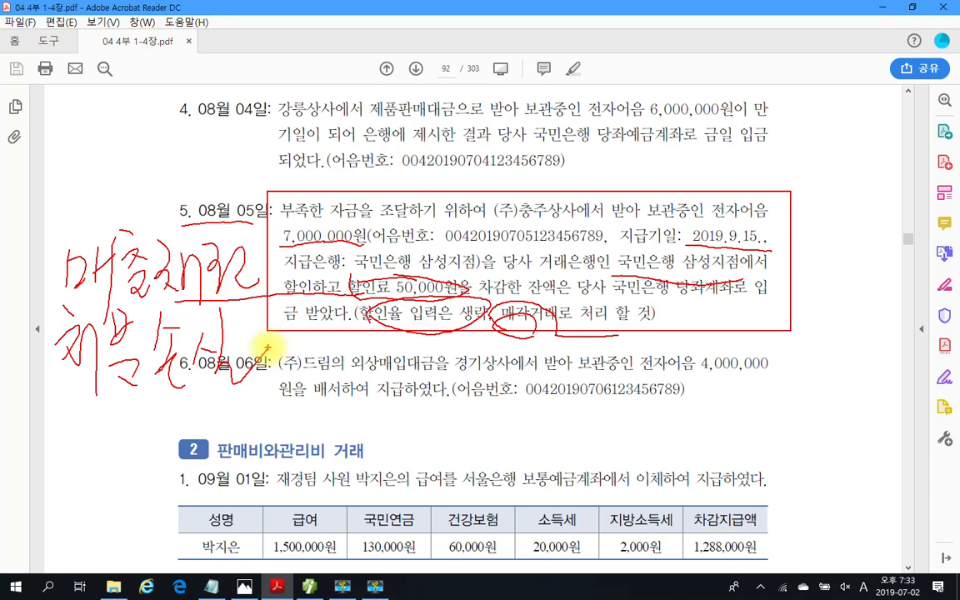
pyautogui.moveTo(51, 366)
pyautogui.mouseDown()
pyautogui.moveTo(40, 350)
pyautogui.moveTo(250, 246)
pyautogui.moveTo(156, 423)
pyautogui.mouseUp()
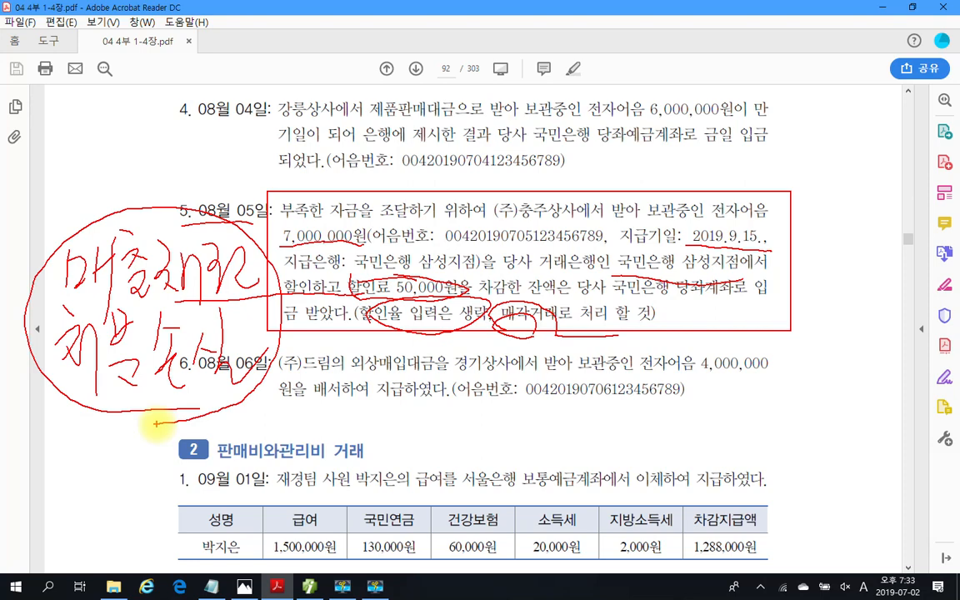
# Step: Label the handwritten 매출채권처분손실 note as 차
pyautogui.moveTo(50, 164); pyautogui.dragTo(63, 170)
pyautogui.moveTo(45, 193); pyautogui.dragTo(43, 219)
pyautogui.moveTo(57, 199); pyautogui.dragTo(71, 210)
pyautogui.moveTo(81, 172); pyautogui.dragTo(79, 232)
pyautogui.moveTo(79, 205)
pyautogui.mouseDown()
pyautogui.moveTo(93, 201)
pyautogui.moveTo(102, 241)
pyautogui.mouseUp()
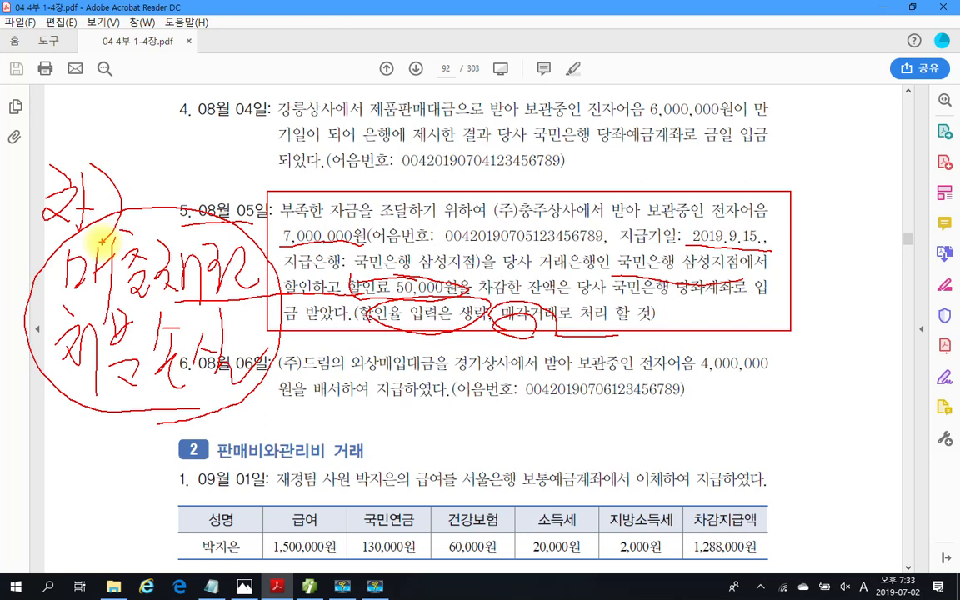
# Step: Outline 받아 보관중인 전자어음 in question 5 and write 받을어음 above it
pyautogui.moveTo(614, 219)
pyautogui.mouseDown()
pyautogui.moveTo(621, 188)
pyautogui.moveTo(707, 183)
pyautogui.moveTo(779, 192)
pyautogui.moveTo(783, 231)
pyautogui.mouseUp()
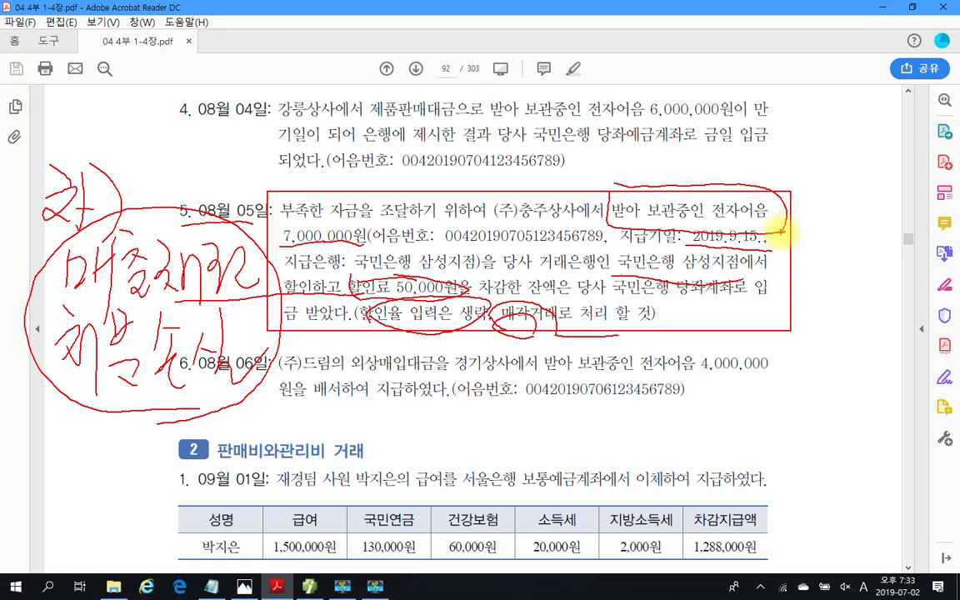
pyautogui.moveTo(746, 148); pyautogui.dragTo(748, 177)
pyautogui.moveTo(766, 140)
pyautogui.mouseDown()
pyautogui.moveTo(764, 174)
pyautogui.moveTo(765, 165)
pyautogui.mouseUp()
pyautogui.moveTo(779, 146); pyautogui.dragTo(776, 182)
pyautogui.moveTo(779, 169); pyautogui.dragTo(803, 158)
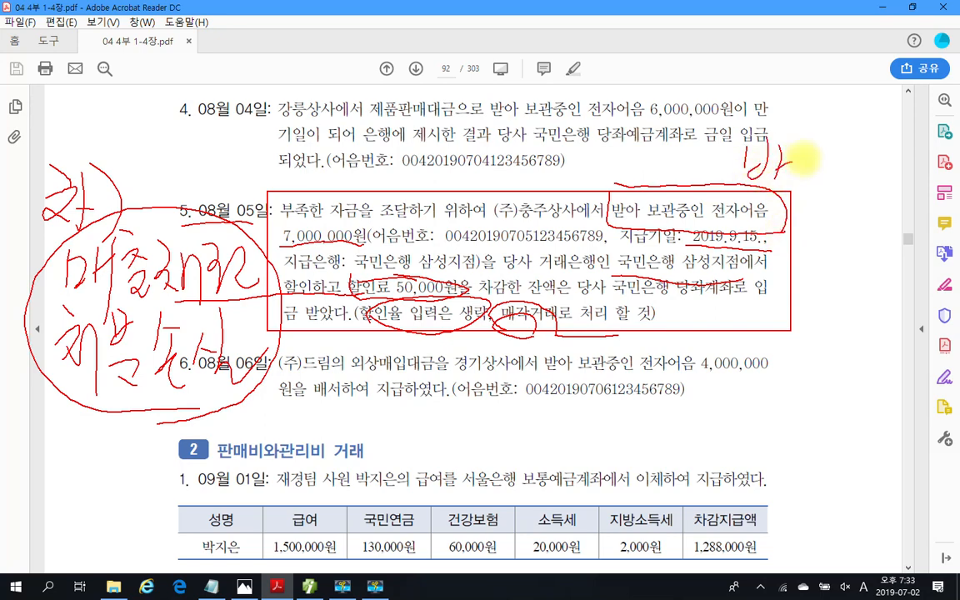
pyautogui.moveTo(763, 186); pyautogui.dragTo(797, 184)
pyautogui.moveTo(812, 146)
pyautogui.mouseDown()
pyautogui.moveTo(820, 155)
pyautogui.moveTo(812, 147)
pyautogui.mouseUp()
pyautogui.moveTo(794, 163)
pyautogui.mouseDown()
pyautogui.moveTo(831, 161)
pyautogui.moveTo(827, 205)
pyautogui.moveTo(843, 176)
pyautogui.mouseUp()
pyautogui.moveTo(847, 181); pyautogui.dragTo(858, 179)
pyautogui.moveTo(860, 157); pyautogui.dragTo(862, 215)
pyautogui.moveTo(883, 158)
pyautogui.mouseDown()
pyautogui.moveTo(902, 172)
pyautogui.moveTo(909, 228)
pyautogui.mouseUp()
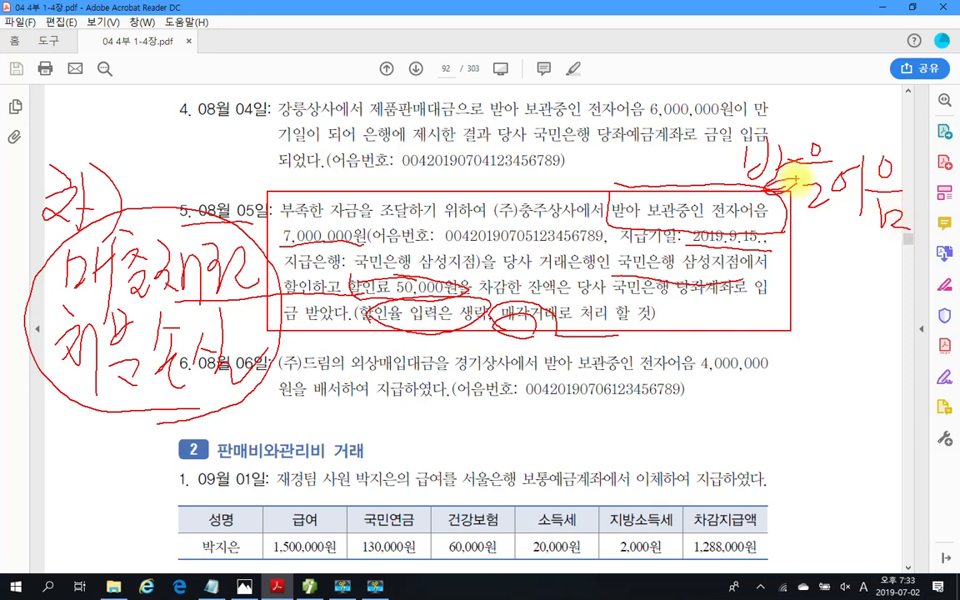
# Step: Label the handwritten 받을어음 note as 대
pyautogui.moveTo(664, 154); pyautogui.dragTo(691, 149)
pyautogui.moveTo(676, 153)
pyautogui.mouseDown()
pyautogui.moveTo(663, 174)
pyautogui.moveTo(689, 176)
pyautogui.mouseUp()
pyautogui.moveTo(691, 150)
pyautogui.mouseDown()
pyautogui.moveTo(691, 183)
pyautogui.moveTo(705, 163)
pyautogui.mouseUp()
pyautogui.moveTo(706, 144); pyautogui.dragTo(706, 195)
pyautogui.moveTo(704, 122); pyautogui.dragTo(698, 199)
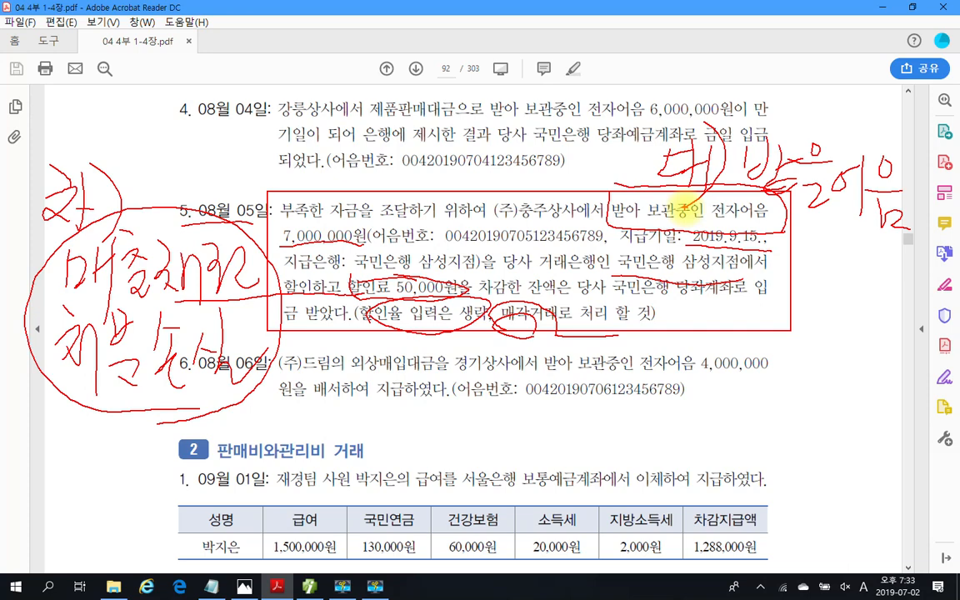
# Step: Circle 당좌계좌 in question 5, draw an arrow to the margin, write 당좌예금 there and underline it
pyautogui.moveTo(704, 308)
pyautogui.mouseDown()
pyautogui.moveTo(676, 311)
pyautogui.moveTo(683, 273)
pyautogui.moveTo(739, 301)
pyautogui.moveTo(664, 313)
pyautogui.moveTo(671, 292)
pyautogui.moveTo(733, 304)
pyautogui.moveTo(744, 340)
pyautogui.moveTo(727, 355)
pyautogui.mouseUp()
pyautogui.moveTo(762, 314)
pyautogui.mouseDown()
pyautogui.moveTo(807, 322)
pyautogui.moveTo(820, 367)
pyautogui.moveTo(848, 338)
pyautogui.moveTo(866, 342)
pyautogui.moveTo(870, 358)
pyautogui.moveTo(891, 337)
pyautogui.moveTo(883, 358)
pyautogui.moveTo(912, 379)
pyautogui.mouseUp()
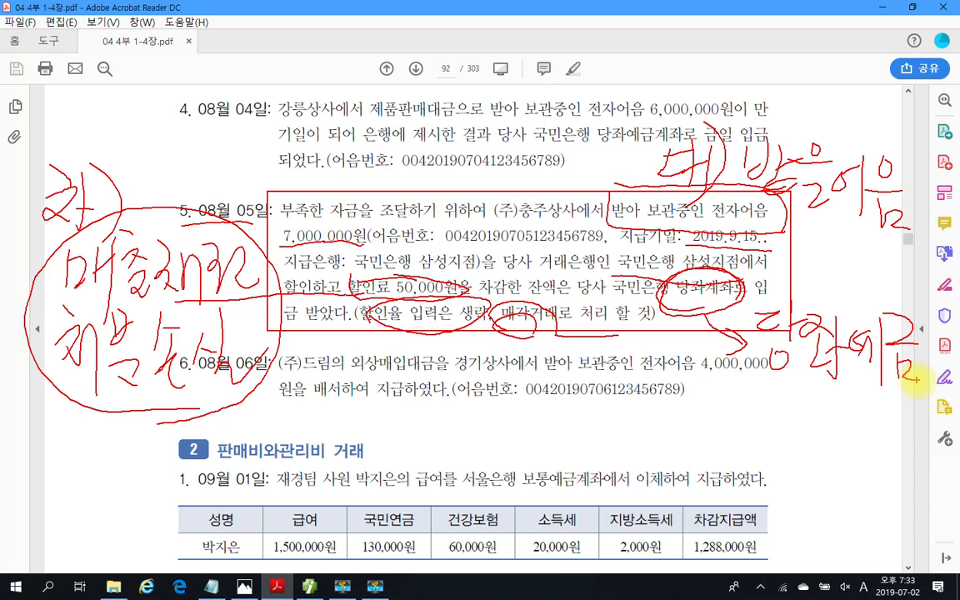
pyautogui.moveTo(742, 384); pyautogui.dragTo(927, 400)
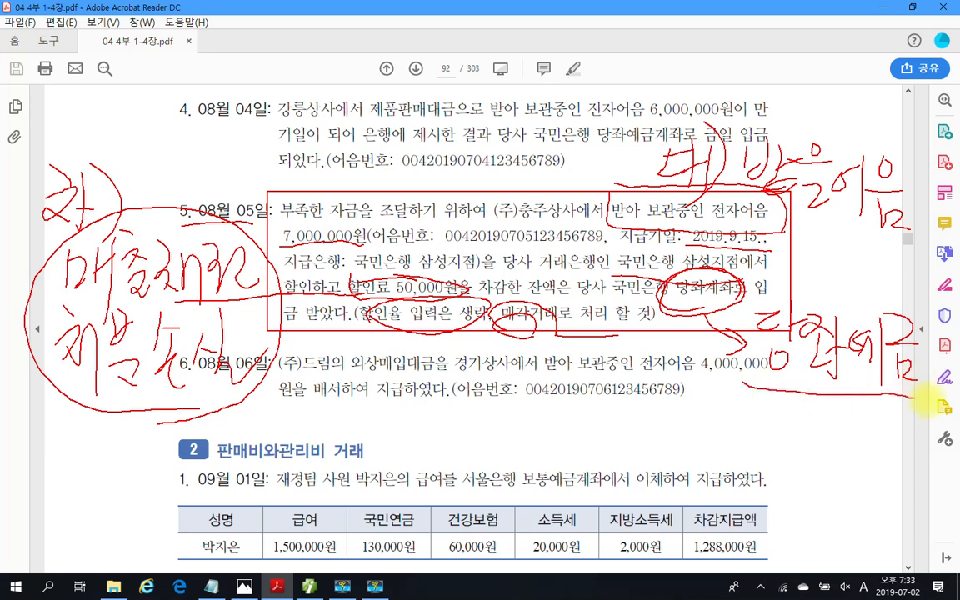
# Step: Label the handwritten 당좌예금 note as 차
pyautogui.moveTo(762, 404)
pyautogui.mouseDown()
pyautogui.moveTo(787, 410)
pyautogui.moveTo(790, 448)
pyautogui.mouseUp()
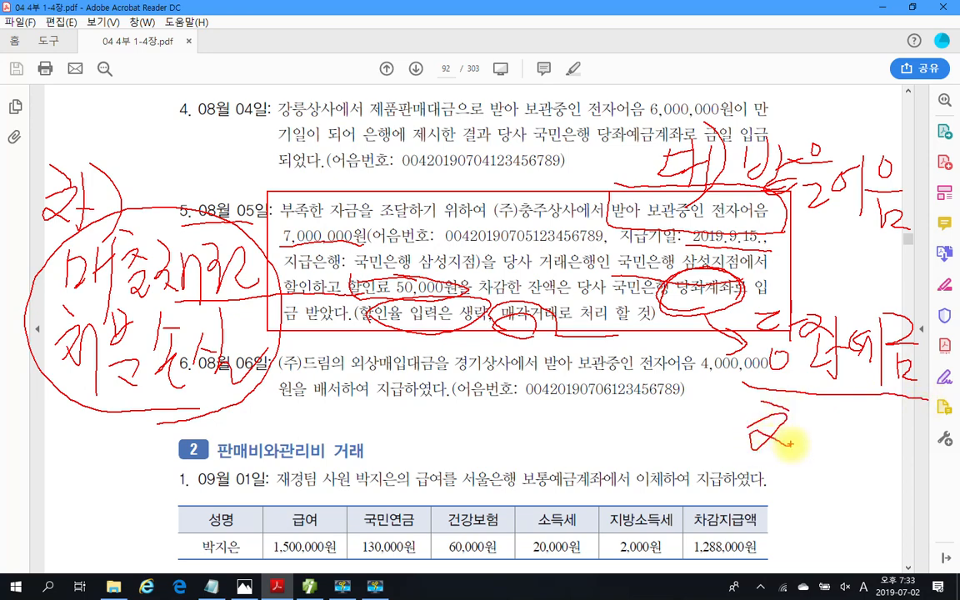
pyautogui.moveTo(793, 403); pyautogui.dragTo(794, 478)
pyautogui.moveTo(789, 437); pyautogui.dragTo(805, 437)
pyautogui.moveTo(806, 407)
pyautogui.mouseDown()
pyautogui.moveTo(824, 455)
pyautogui.moveTo(799, 482)
pyautogui.mouseUp()
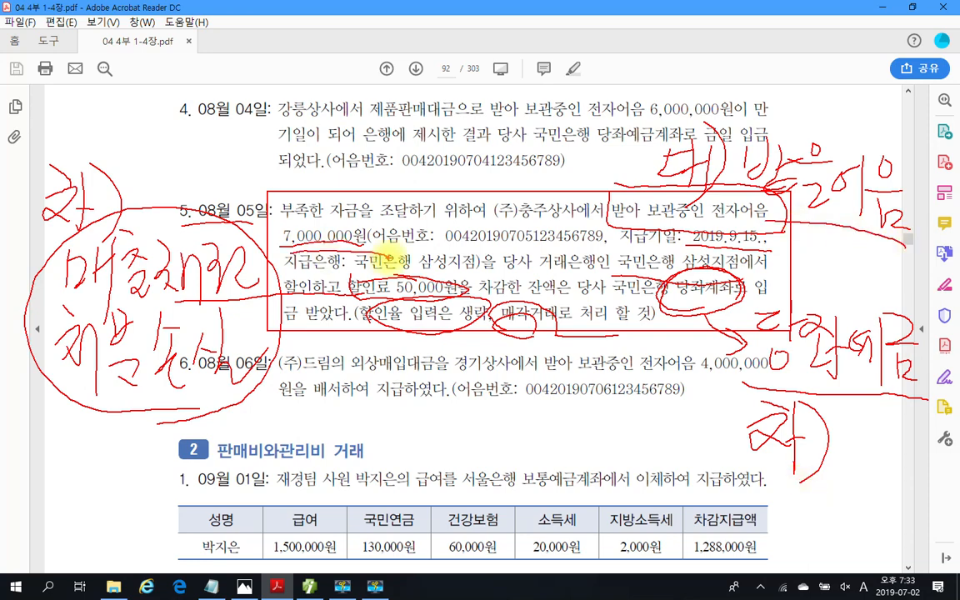
pyautogui.moveTo(798, 402); pyautogui.dragTo(810, 454)
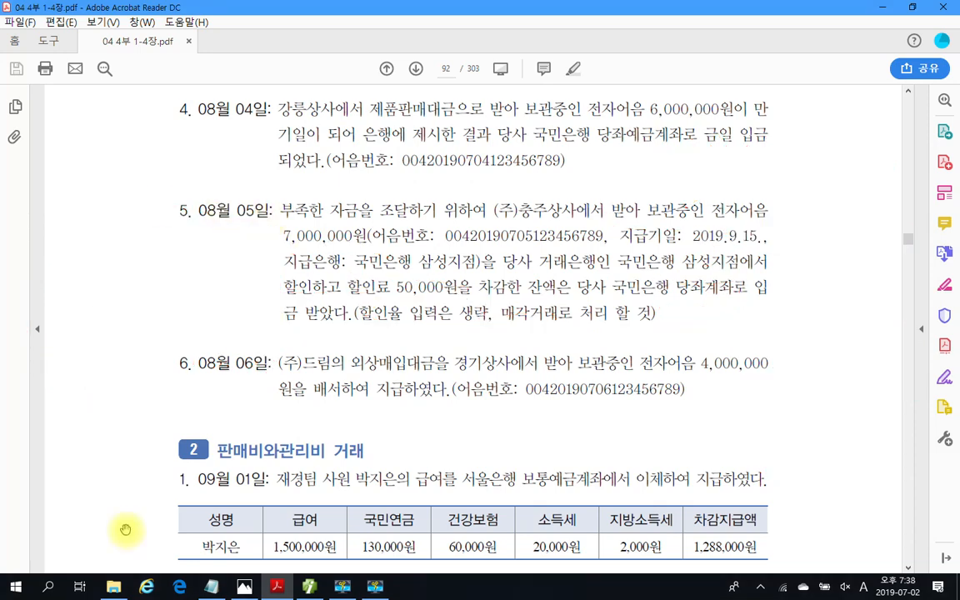
# Step: Switch to Smart A and load the general vouchers for August 5
pyautogui.click(308, 586)
pyautogui.click(289, 145)
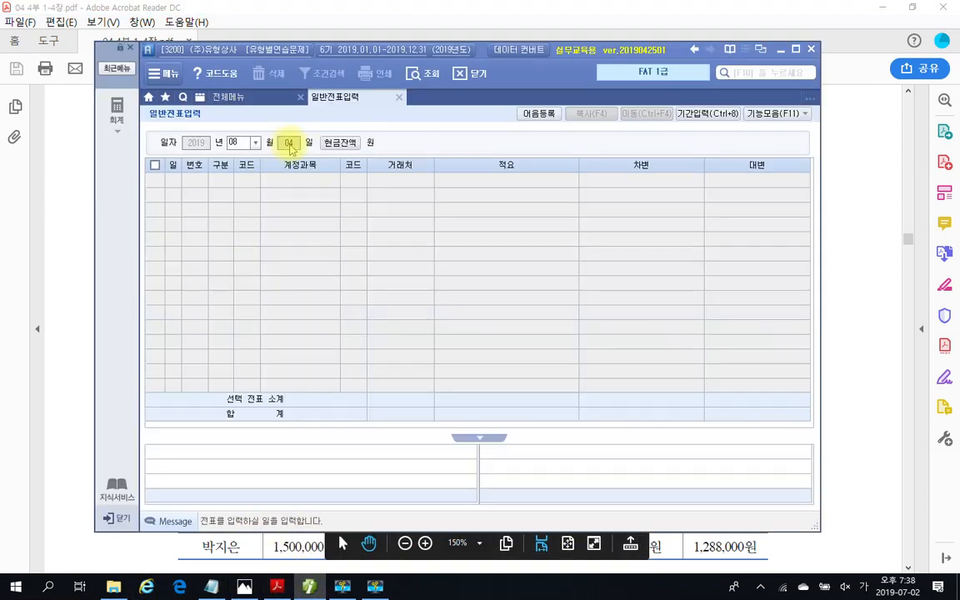
pyautogui.write('5')
pyautogui.press('Return')
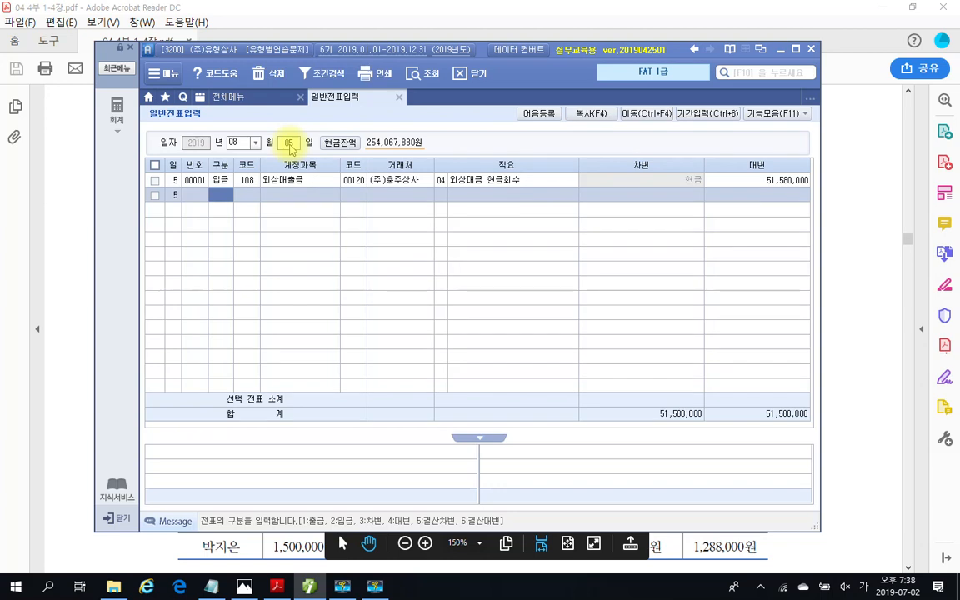
# Step: Enter a debit line for account 102 당좌예금 with 국민은행 as the counterparty and an amount of 6,950,000
pyautogui.write('3')
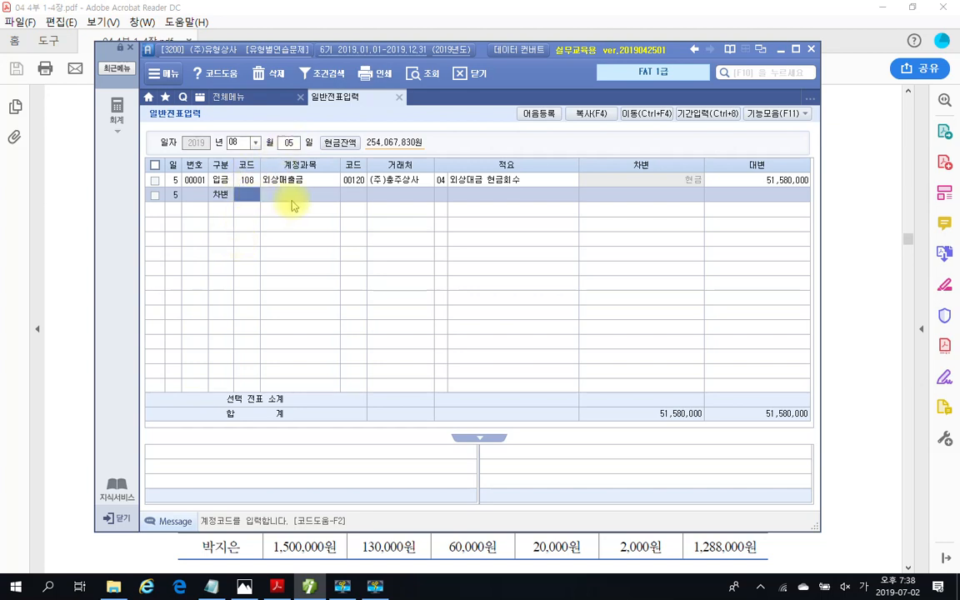
pyautogui.write('102')
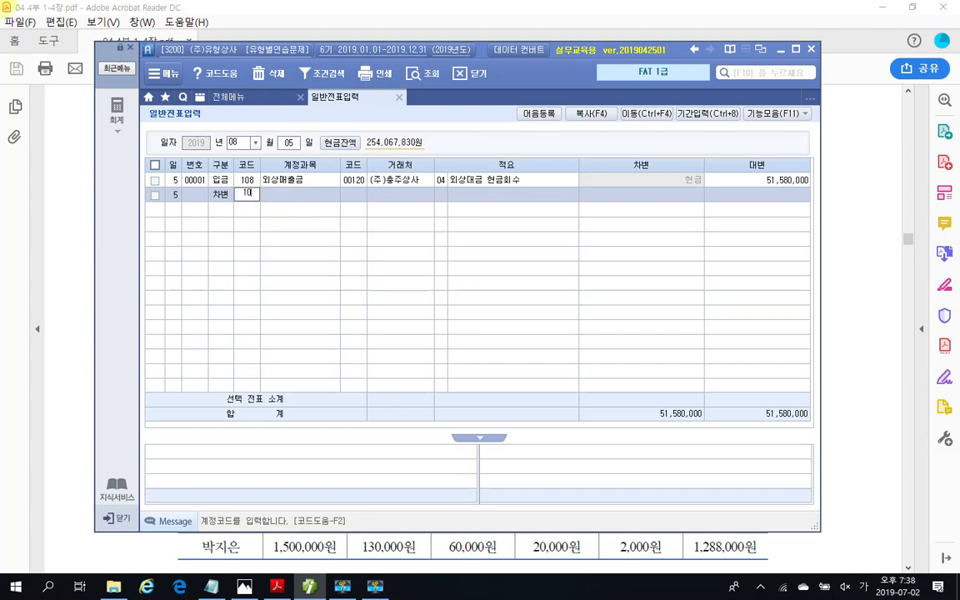
pyautogui.press('Return')
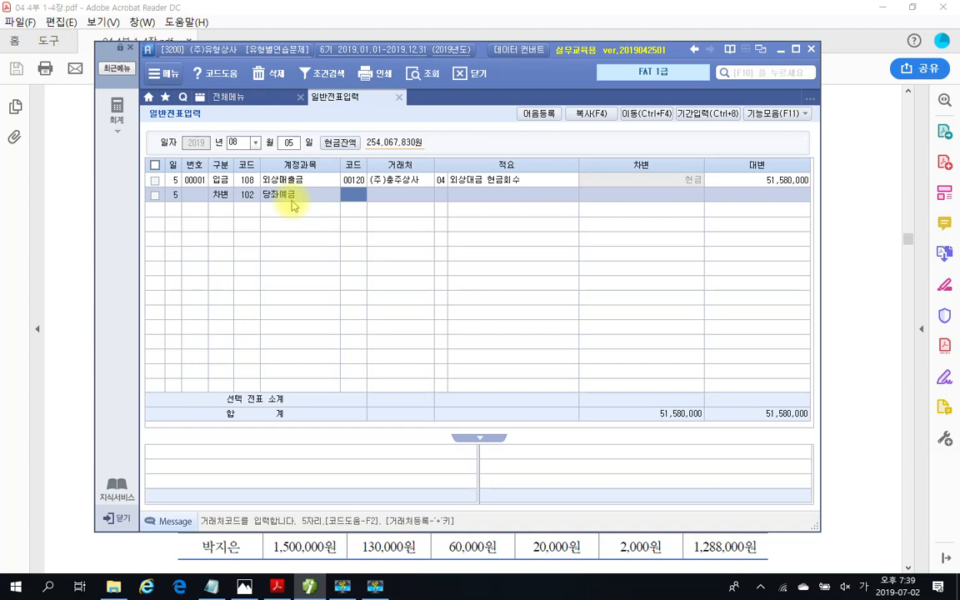
pyautogui.write('98000')
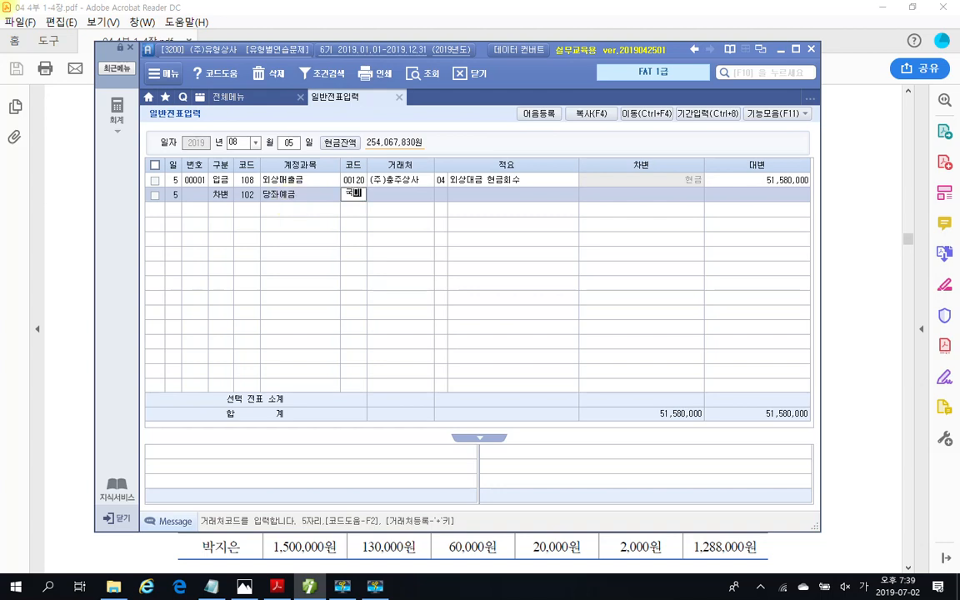
pyautogui.press('Return')
pyautogui.press('Return')
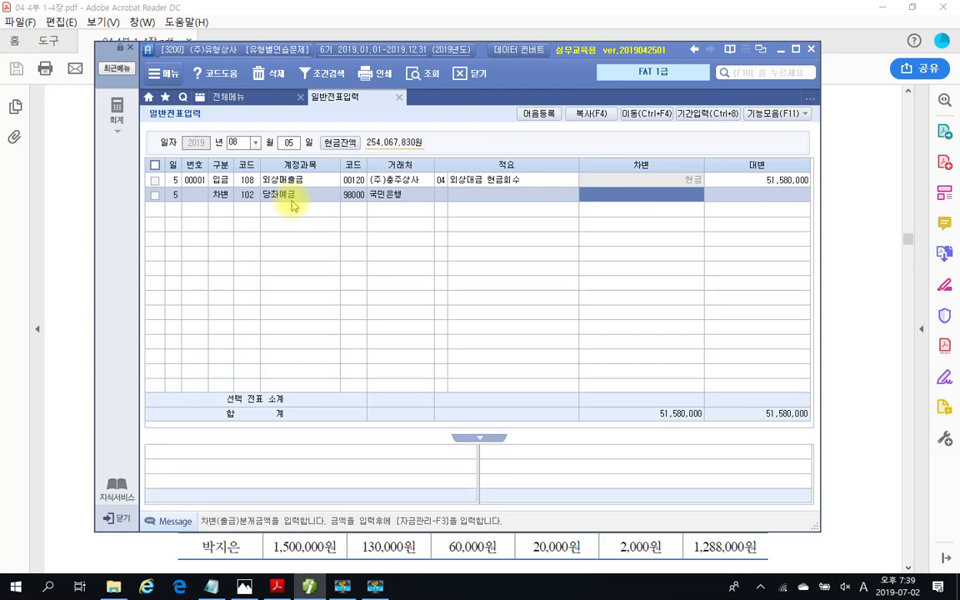
pyautogui.write('6,950,')
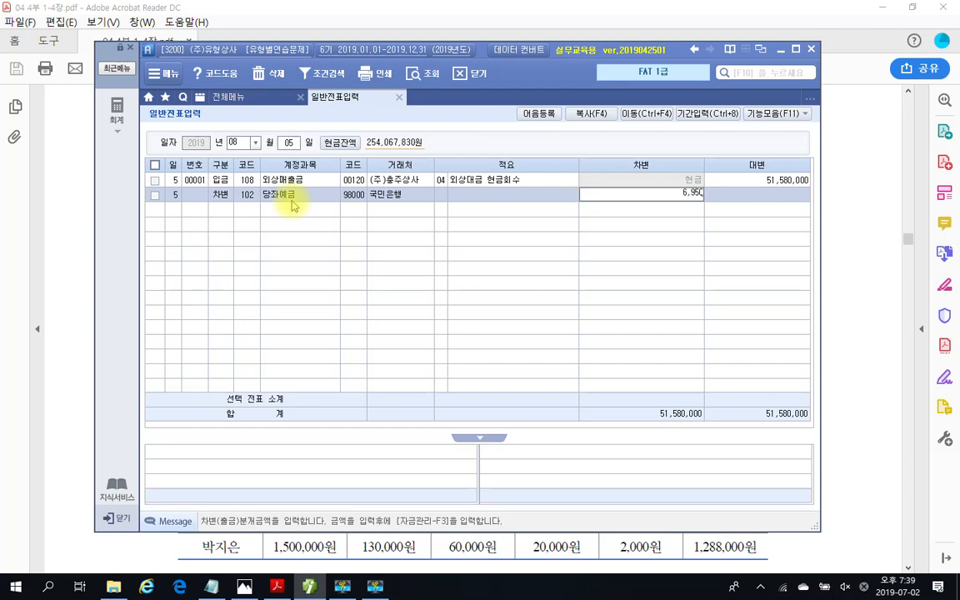
pyautogui.write('000')
pyautogui.press('Return')
# Step: Start a second debit line and look up 매출 to choose account 936 매출채권처분손실
pyautogui.write('3')
pyautogui.press('Return')
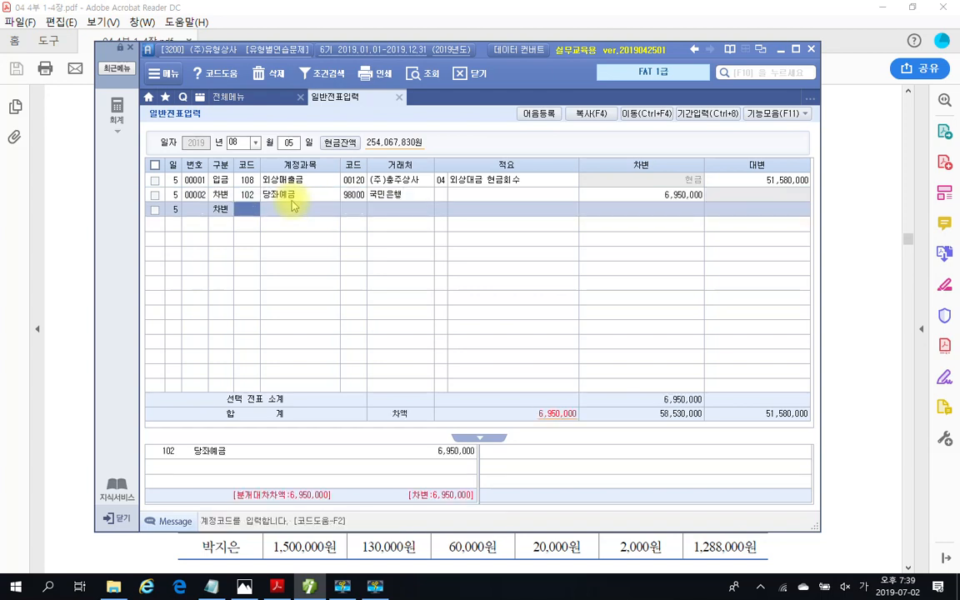
pyautogui.write('매출')
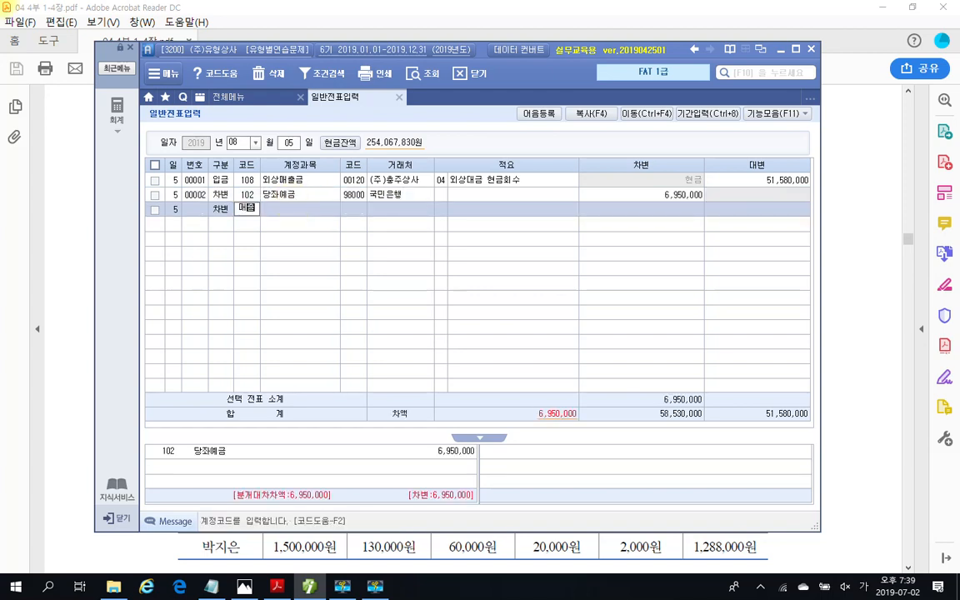
pyautogui.press('Return')
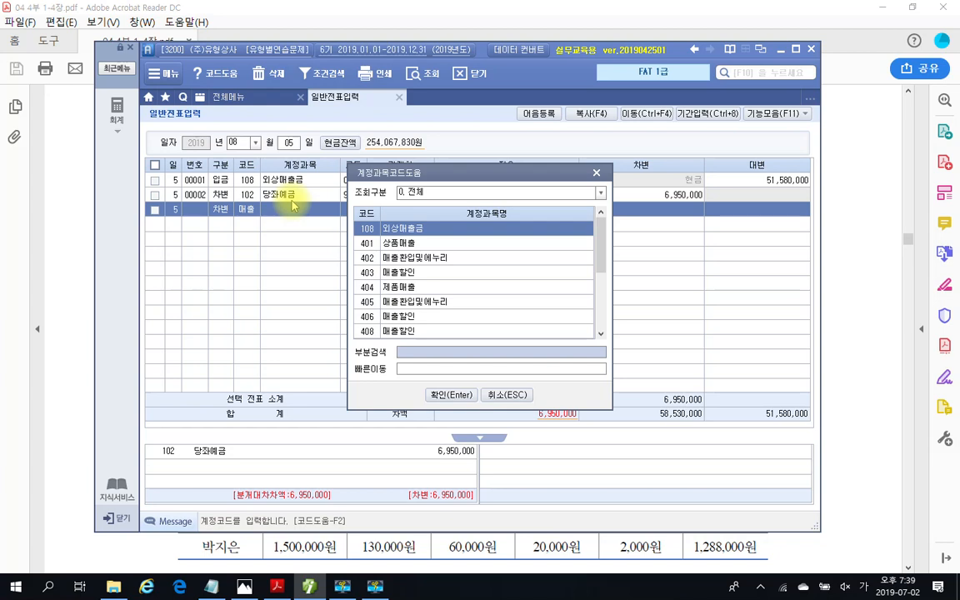
pyautogui.press('Down')
pyautogui.press('Down')
pyautogui.press('Down')
pyautogui.press('Down')
pyautogui.press('Down')
pyautogui.press('Down')
pyautogui.press('Down')
pyautogui.press('Down')
pyautogui.press('Down')
pyautogui.press('Down')
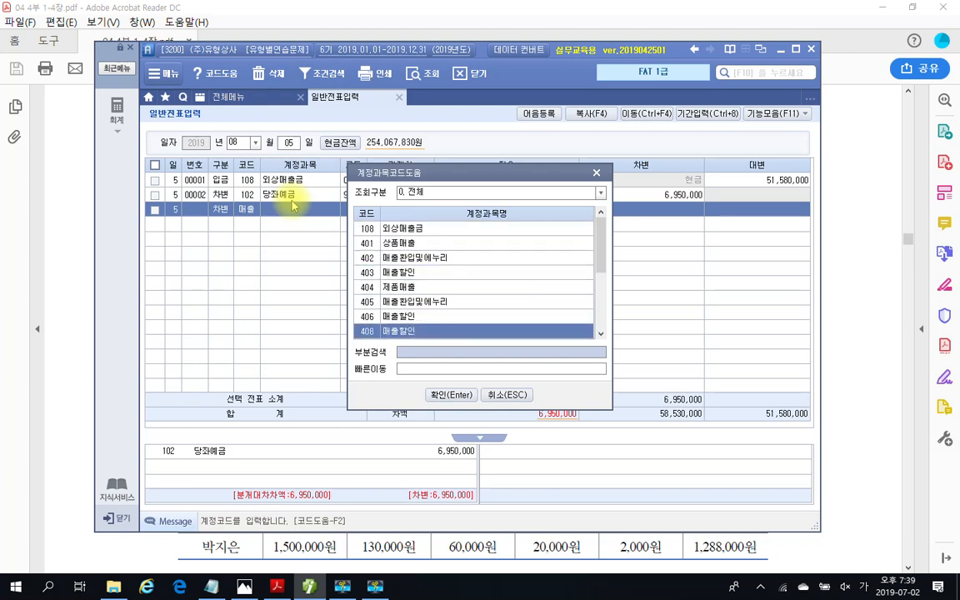
pyautogui.press('Down')
pyautogui.press('Down')
pyautogui.press('Down')
pyautogui.press('Down')
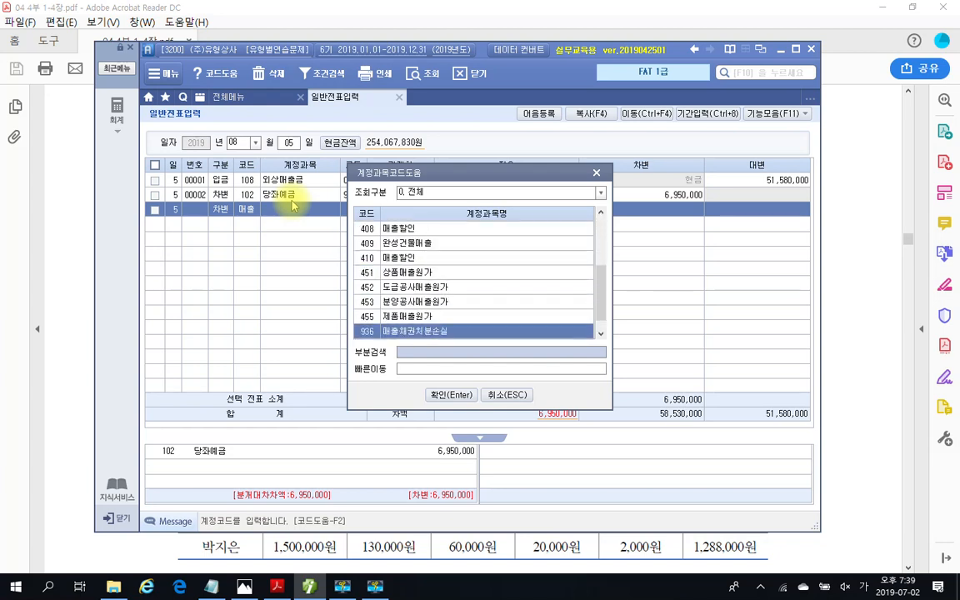
pyautogui.press('Down')
pyautogui.press('Up')
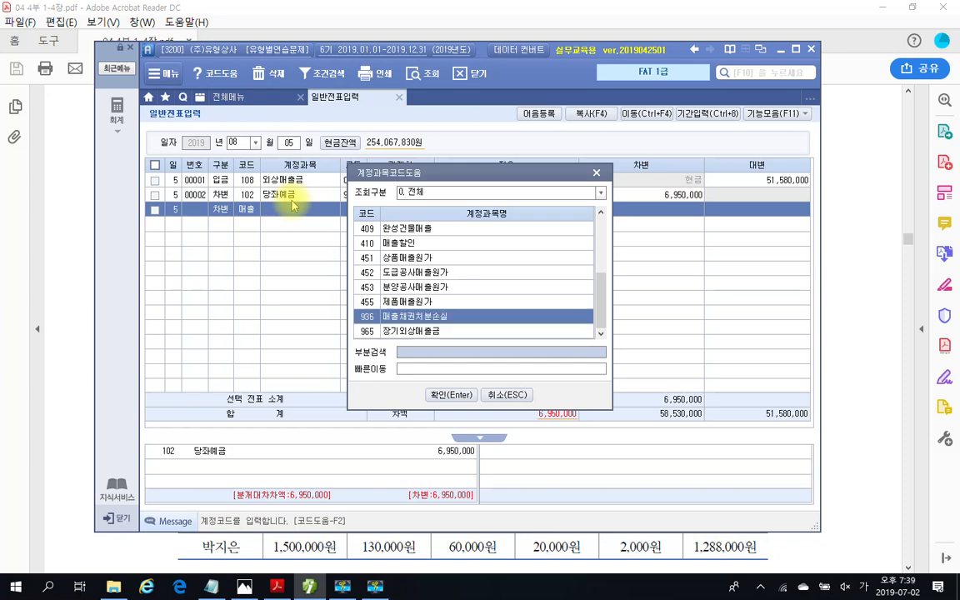
pyautogui.press('Return')
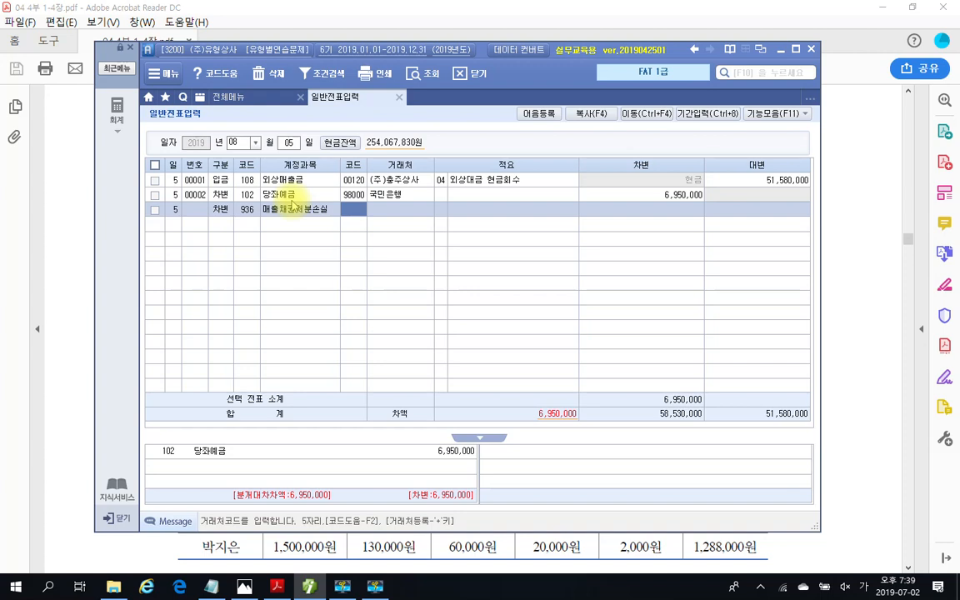
# Step: Leave the counterparty and description of the 매출채권처분손실 line blank and set its debit amount to 50,000
pyautogui.press('Return')
pyautogui.press('Return')
pyautogui.press('Return')
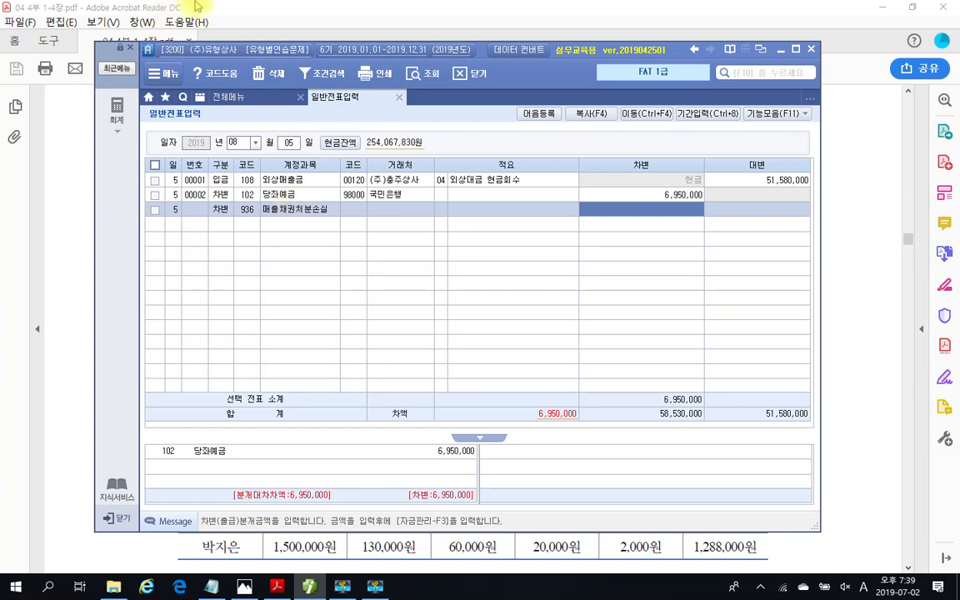
pyautogui.write('500000')
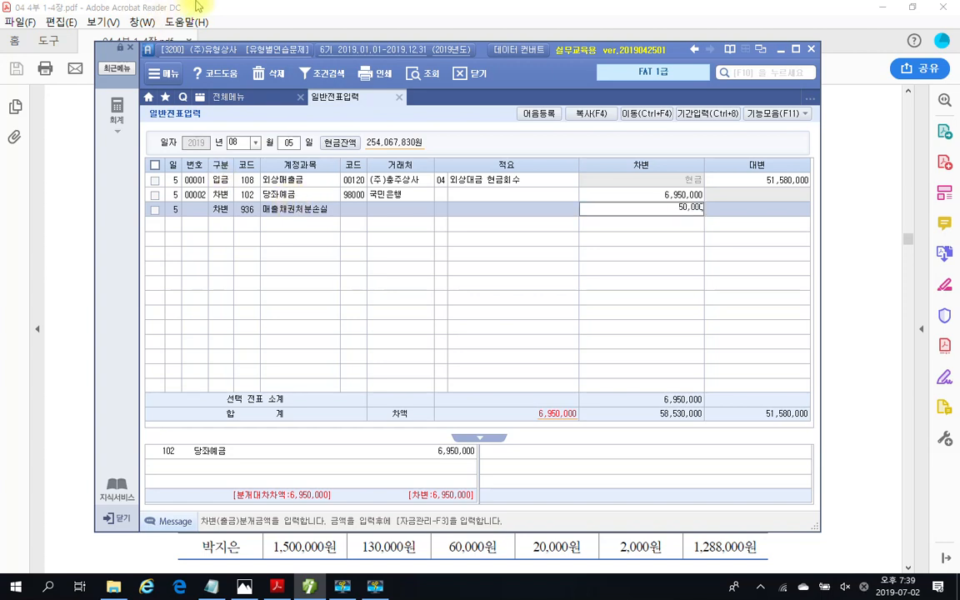
pyautogui.press('Return')
# Step: Enter a credit line for account 110 받을어음 with (주)충주상사 as the counterparty and an amount of 7,000,000
pyautogui.write('4')
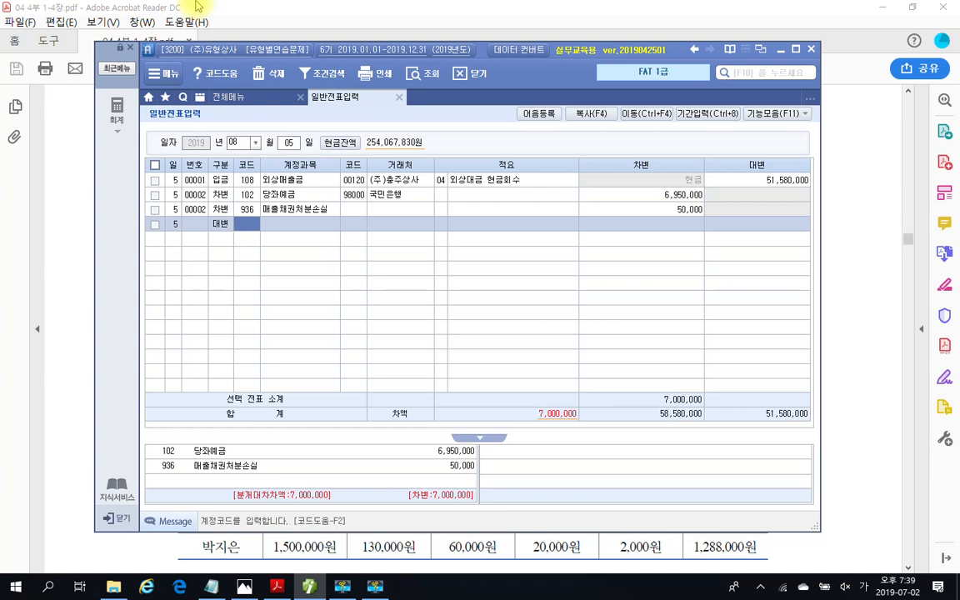
pyautogui.press('Return')
pyautogui.write('110')
pyautogui.press('Return')
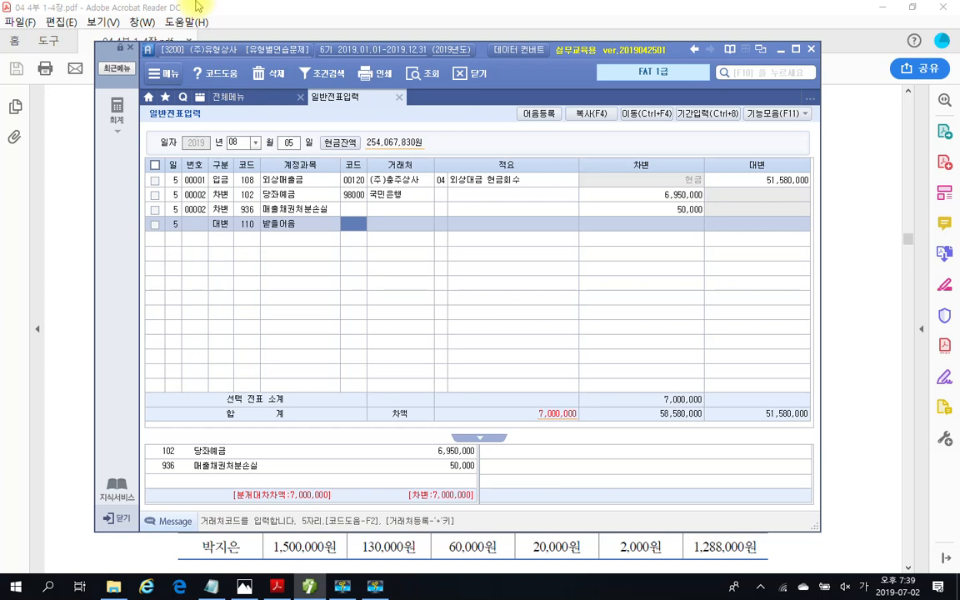
pyautogui.write('충주')
pyautogui.press('Return')
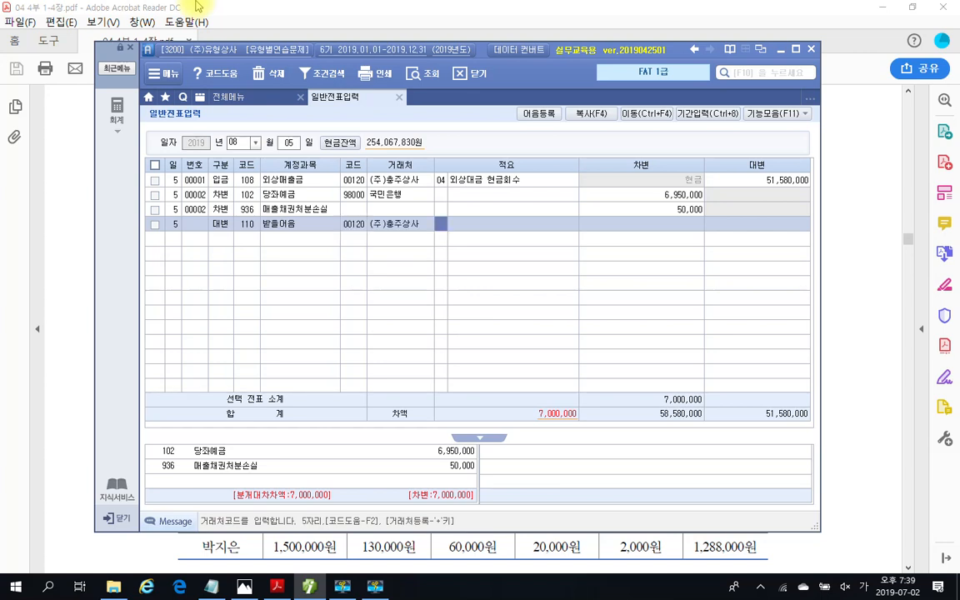
pyautogui.press('Return')
pyautogui.press('Return')
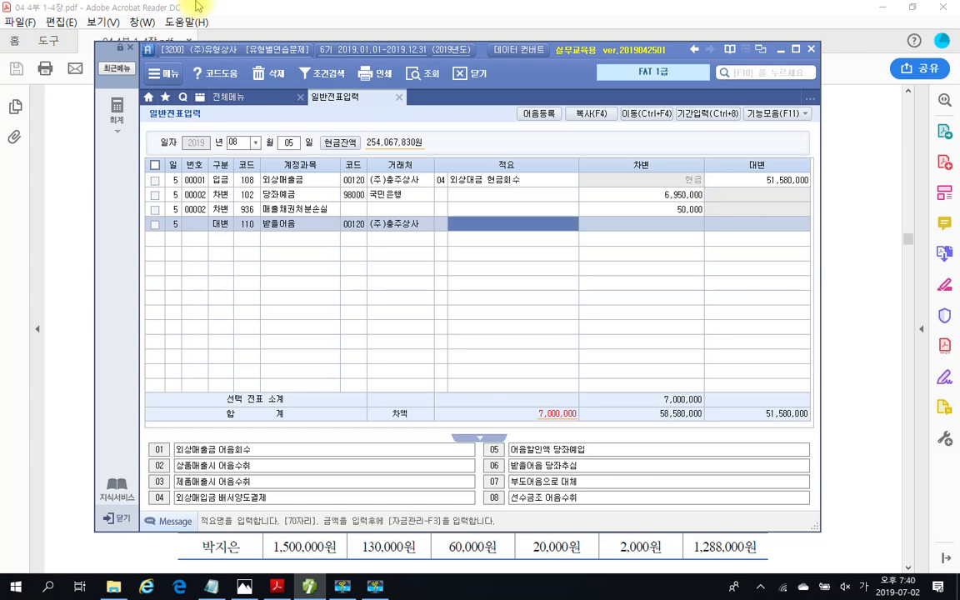
pyautogui.write('7000000')
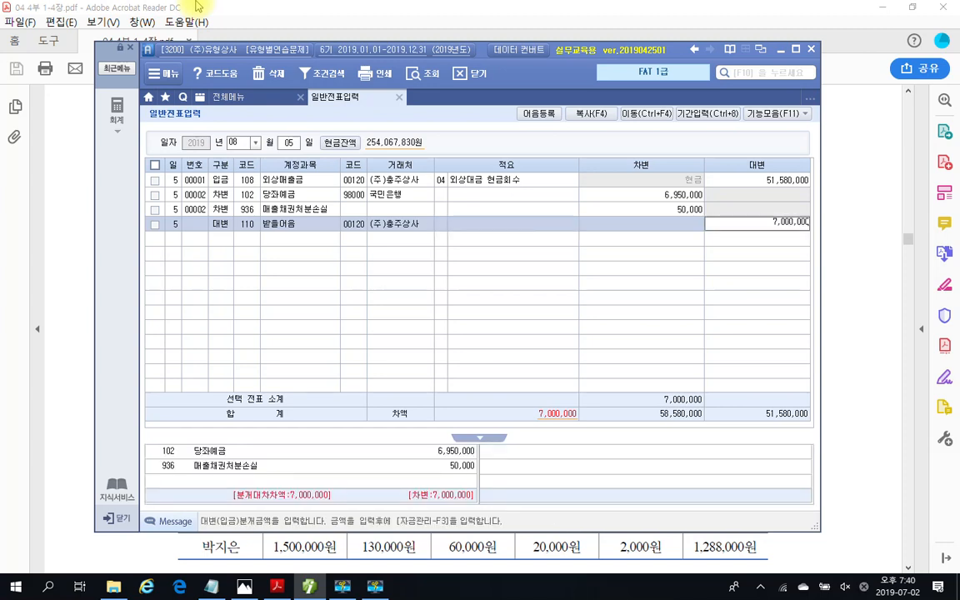
pyautogui.press('Return')
pyautogui.click(196, 223)
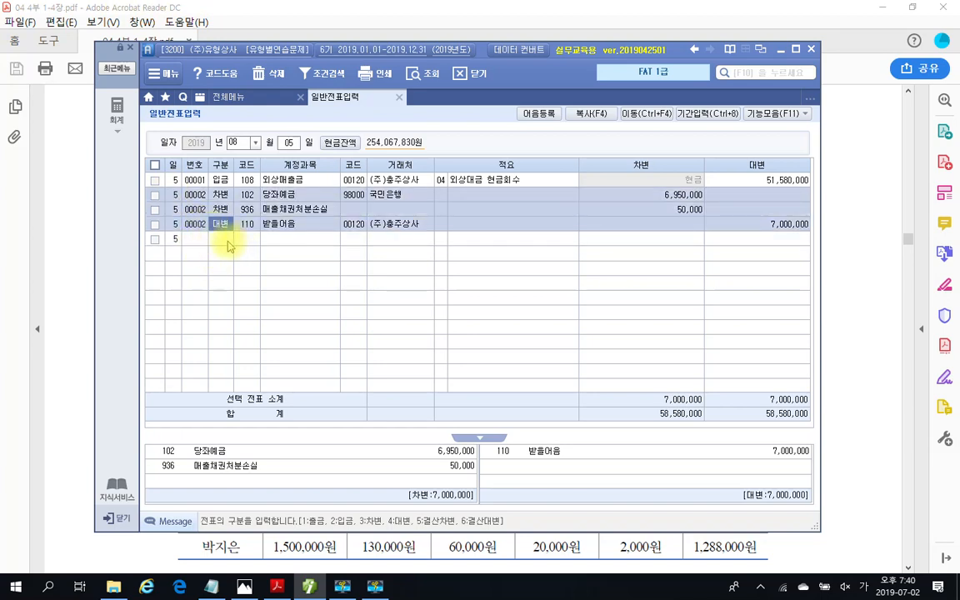
# Step: Recheck question 5 in the PDF, then open the 받을어음 line's note management in Smart A and set the note status to 2 할인(전액)
pyautogui.click(275, 558)
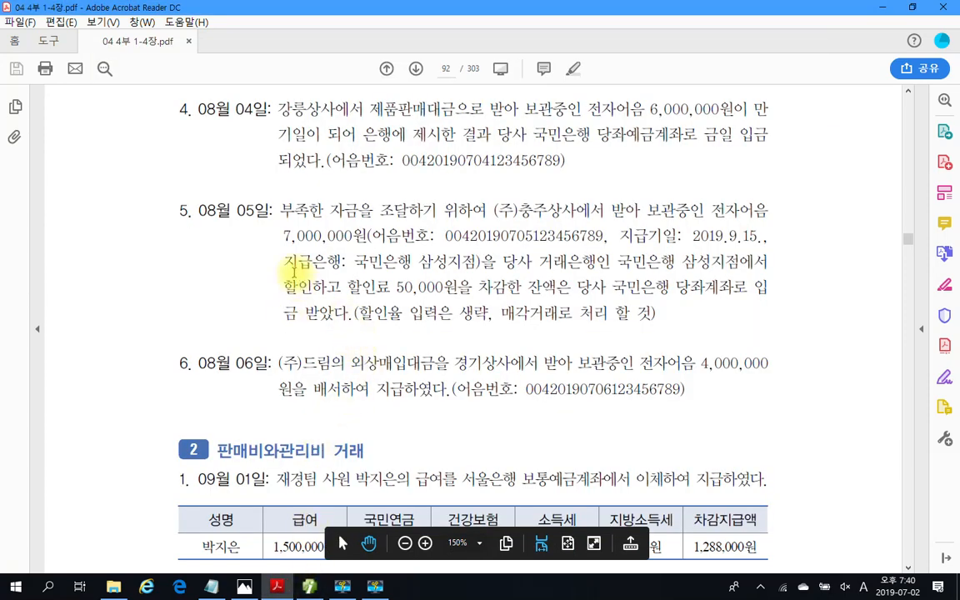
pyautogui.scroll(-1, 287, 274)
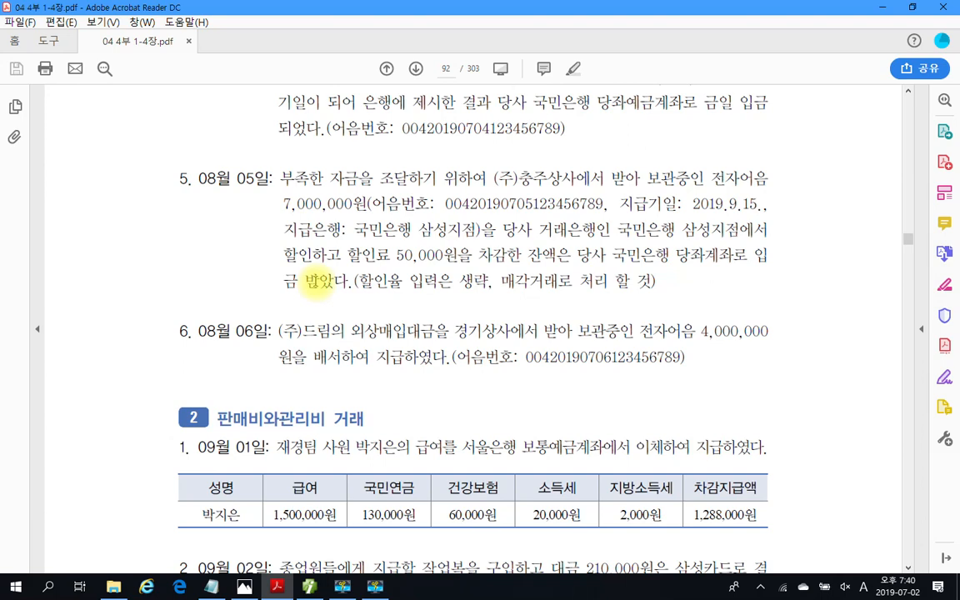
pyautogui.scroll(-2, 319, 280)
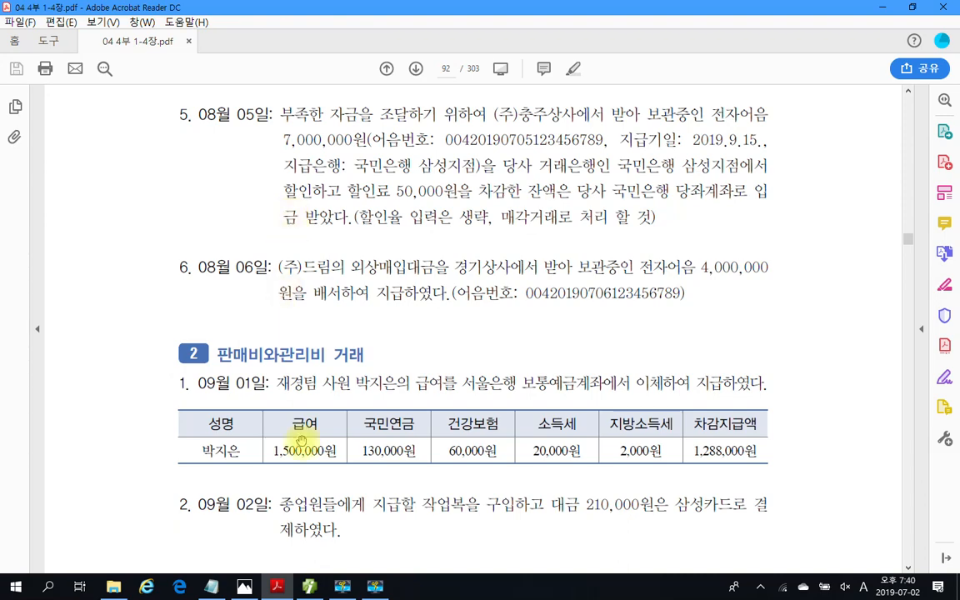
pyautogui.click(309, 586)
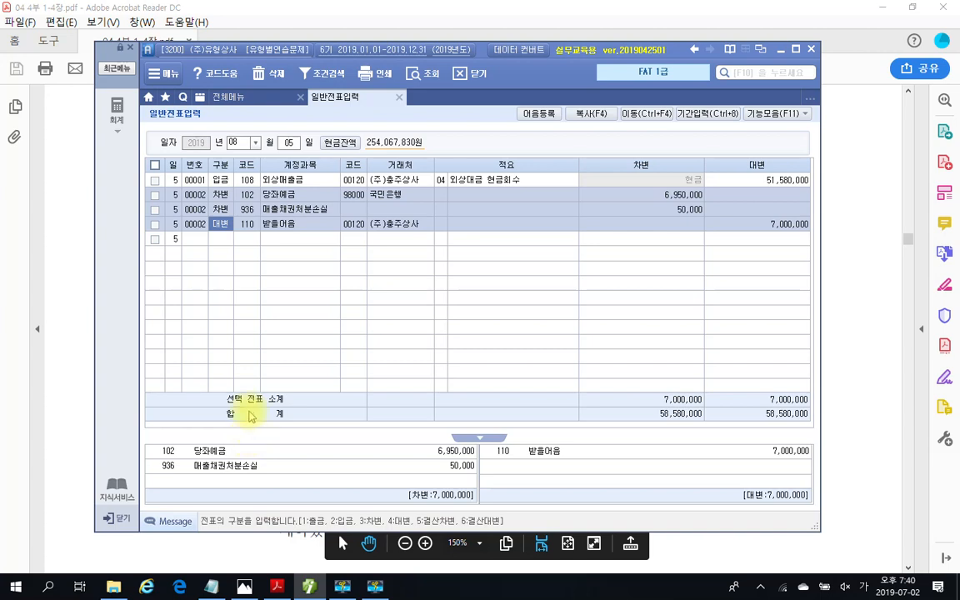
pyautogui.click(220, 225)
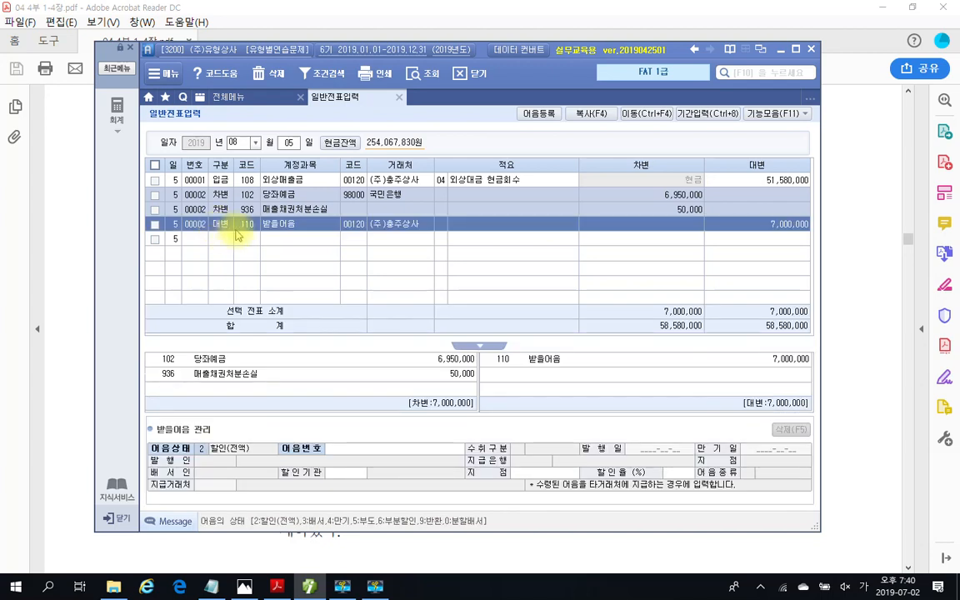
pyautogui.click(200, 454)
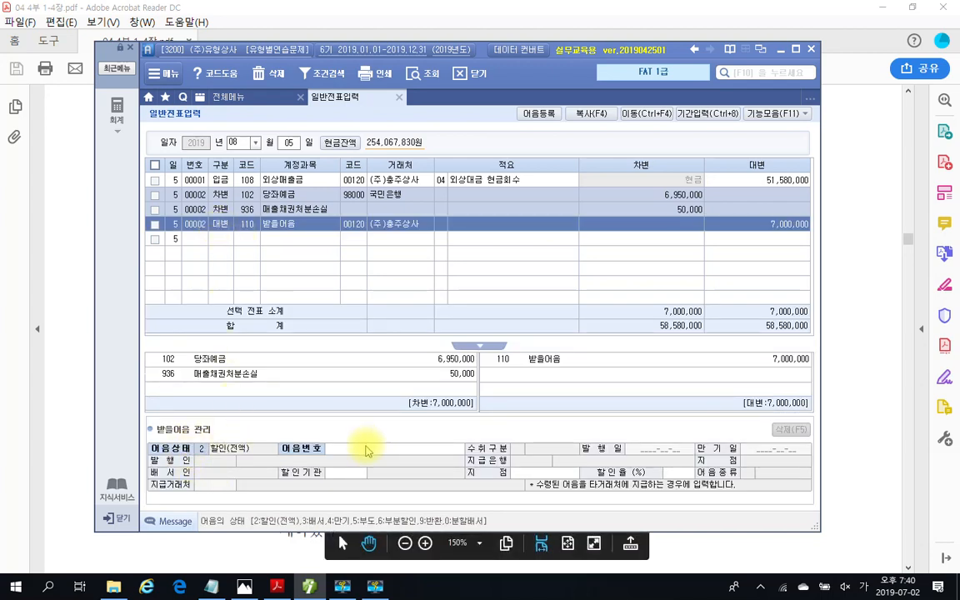
pyautogui.write('2')
pyautogui.press('Return')
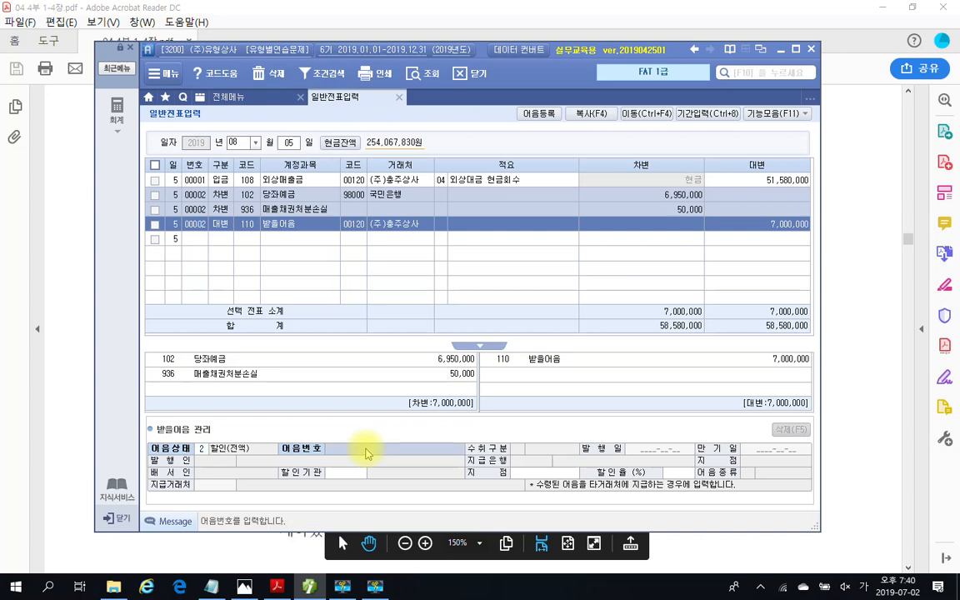
# Step: Look up the note number and choose (주)충주상사's 7,000,000 note maturing 2019-09-15 for the 받을어음 line
pyautogui.press('F2')
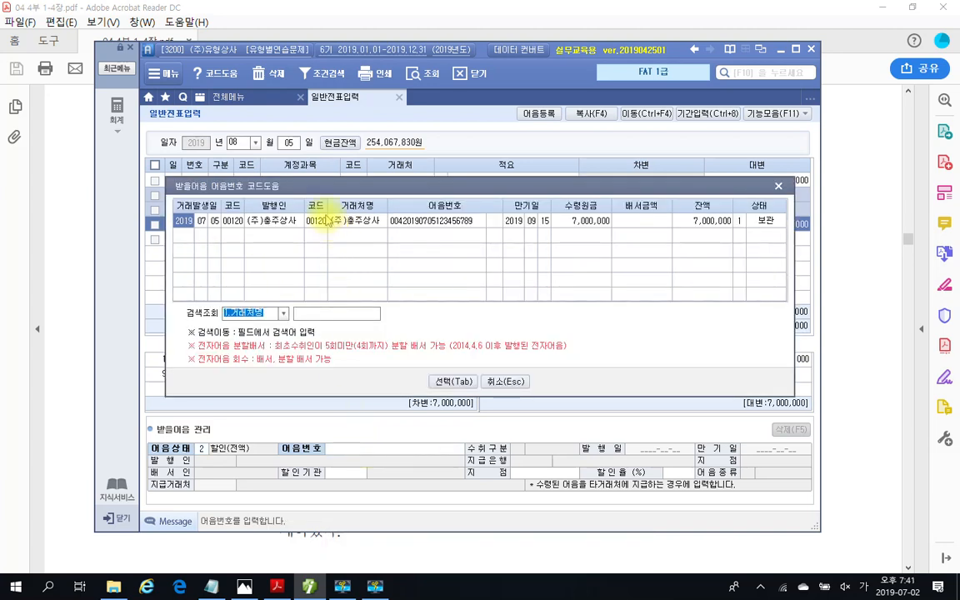
pyautogui.click(446, 383)
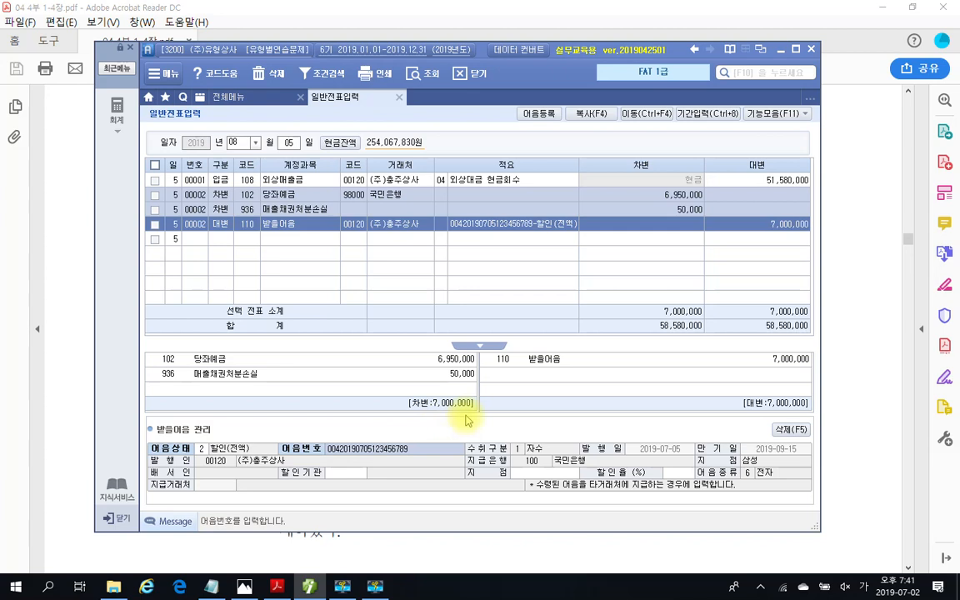
pyautogui.press('Return')
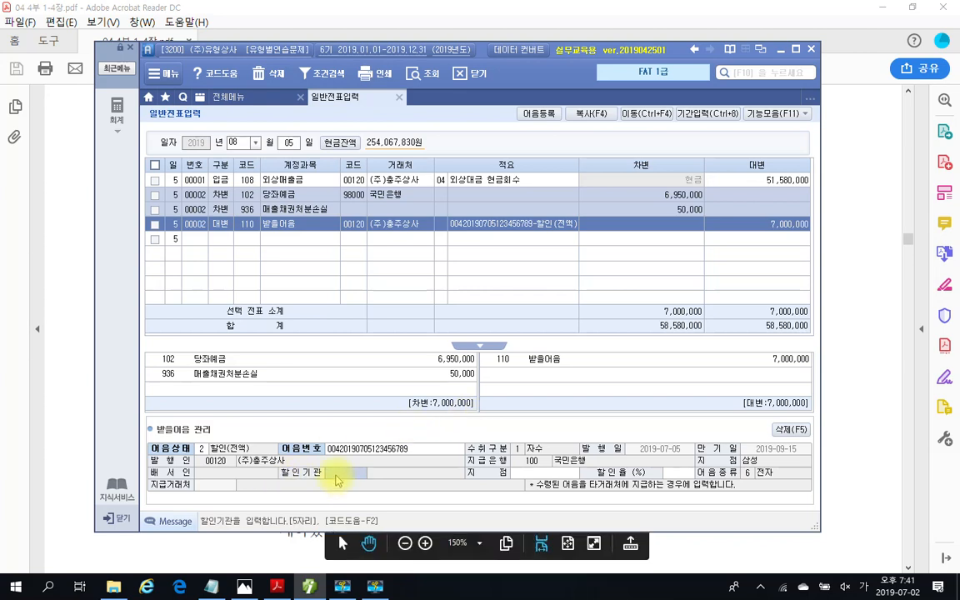
# Step: Set the discounting institution to 98000 국민은행 and its branch to 삼성지점, leaving the discount rate blank
pyautogui.press('F2')
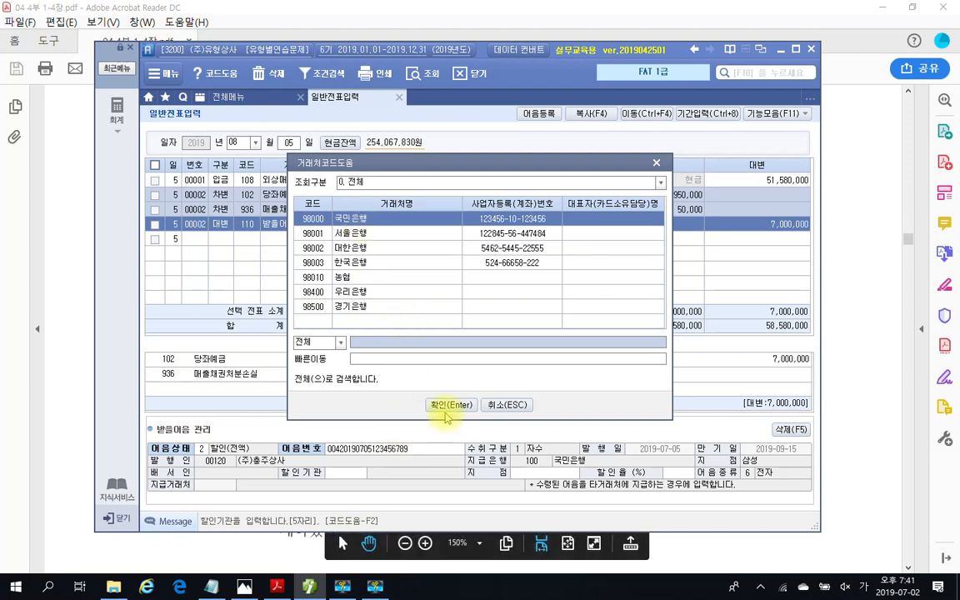
pyautogui.click(446, 406)
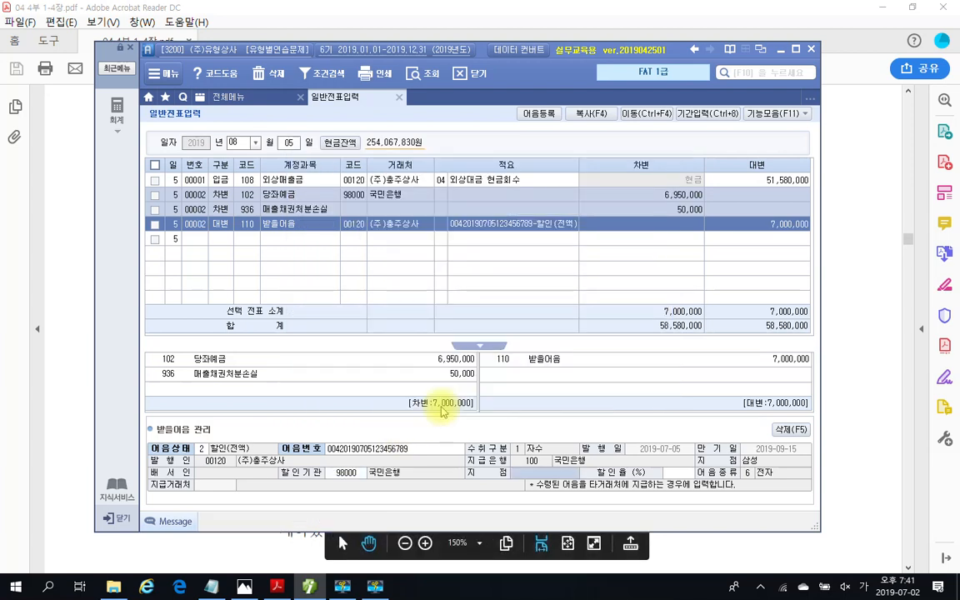
pyautogui.write('삼성지점')
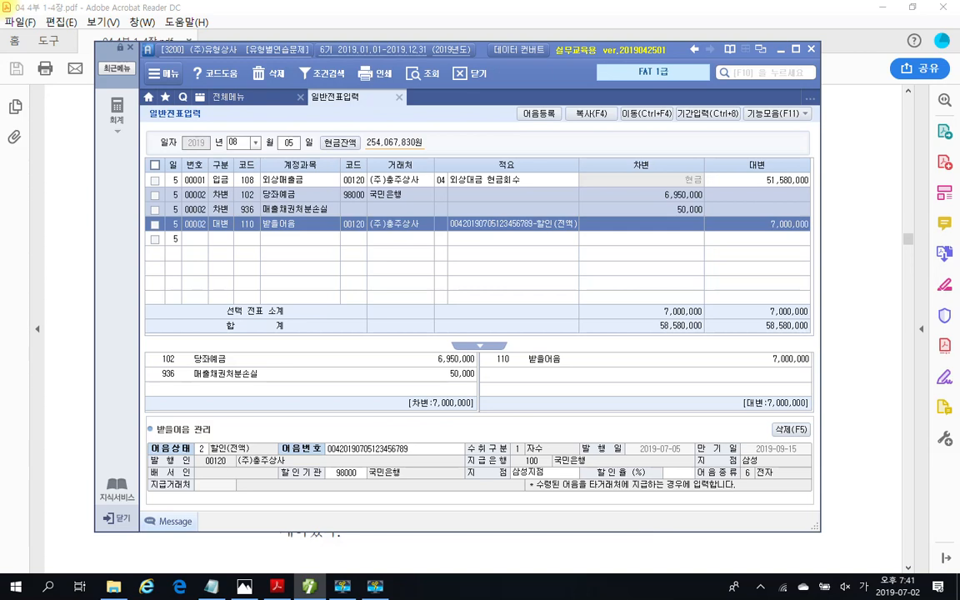
pyautogui.press('Return')
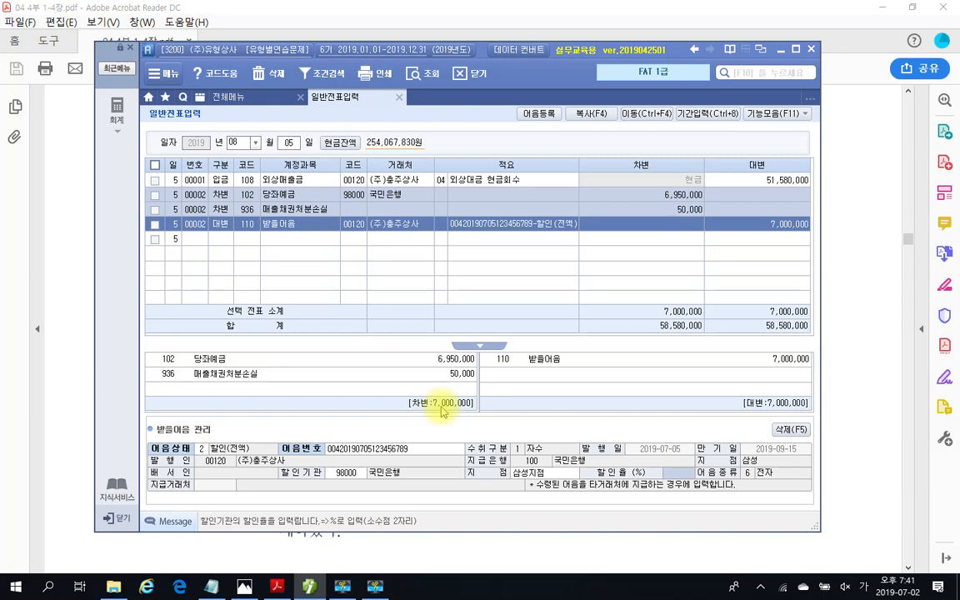
pyautogui.press('Return')
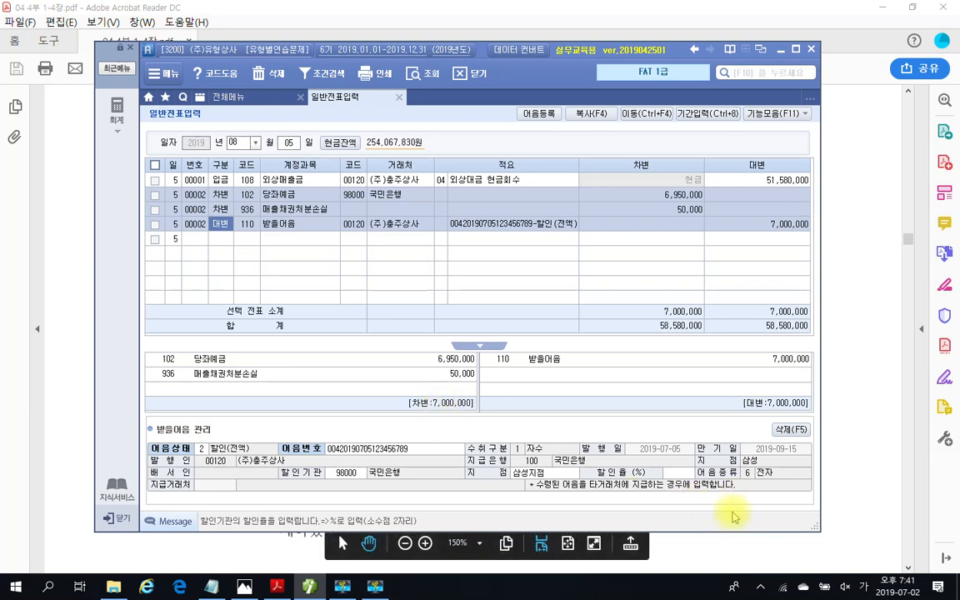
# Step: Switch to the PDF and review question 6, marking the (주)드림 payable in red and the 경기상사 note in blue
pyautogui.click(779, 50)
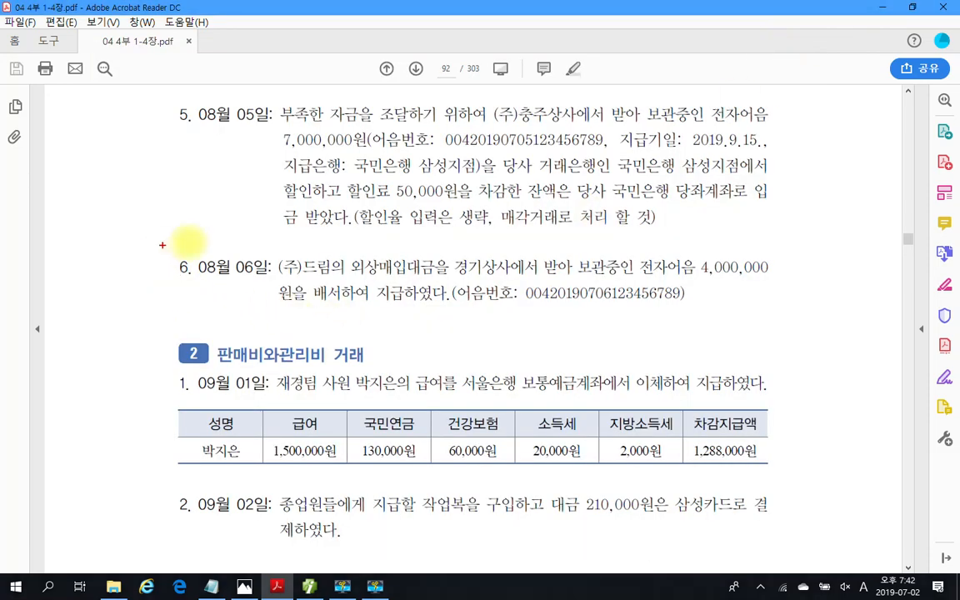
pyautogui.moveTo(266, 239)
pyautogui.mouseDown()
pyautogui.moveTo(690, 392)
pyautogui.moveTo(779, 329)
pyautogui.moveTo(799, 330)
pyautogui.mouseUp()
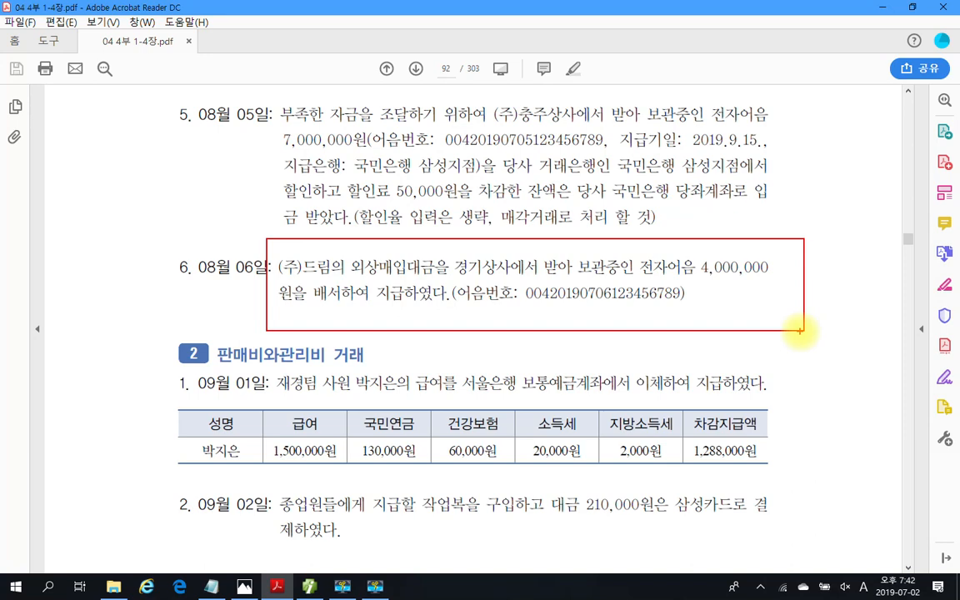
pyautogui.moveTo(291, 263)
pyautogui.mouseDown()
pyautogui.moveTo(333, 281)
pyautogui.moveTo(305, 279)
pyautogui.moveTo(433, 283)
pyautogui.mouseUp()
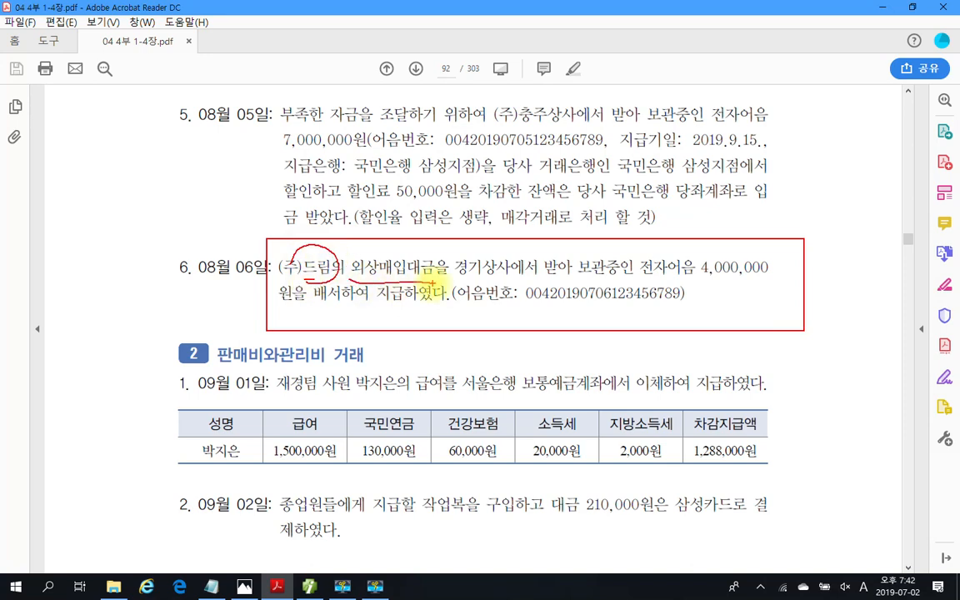
pyautogui.moveTo(444, 246)
pyautogui.mouseDown()
pyautogui.moveTo(446, 269)
pyautogui.moveTo(369, 291)
pyautogui.moveTo(276, 271)
pyautogui.moveTo(398, 238)
pyautogui.moveTo(436, 250)
pyautogui.mouseUp()
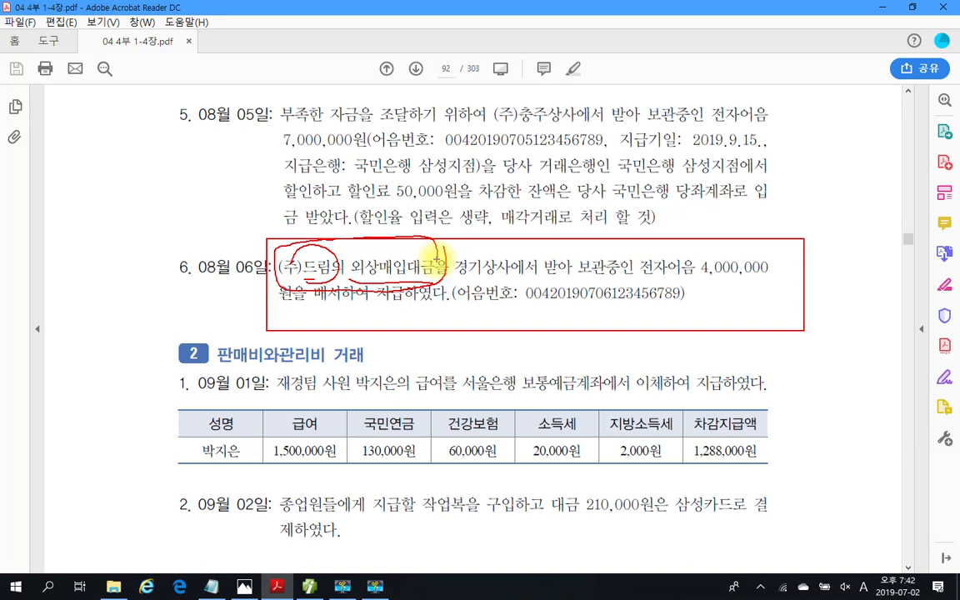
pyautogui.moveTo(504, 214)
pyautogui.mouseDown()
pyautogui.moveTo(479, 237)
pyautogui.moveTo(653, 284)
pyautogui.moveTo(788, 271)
pyautogui.moveTo(642, 240)
pyautogui.moveTo(469, 221)
pyautogui.mouseUp()
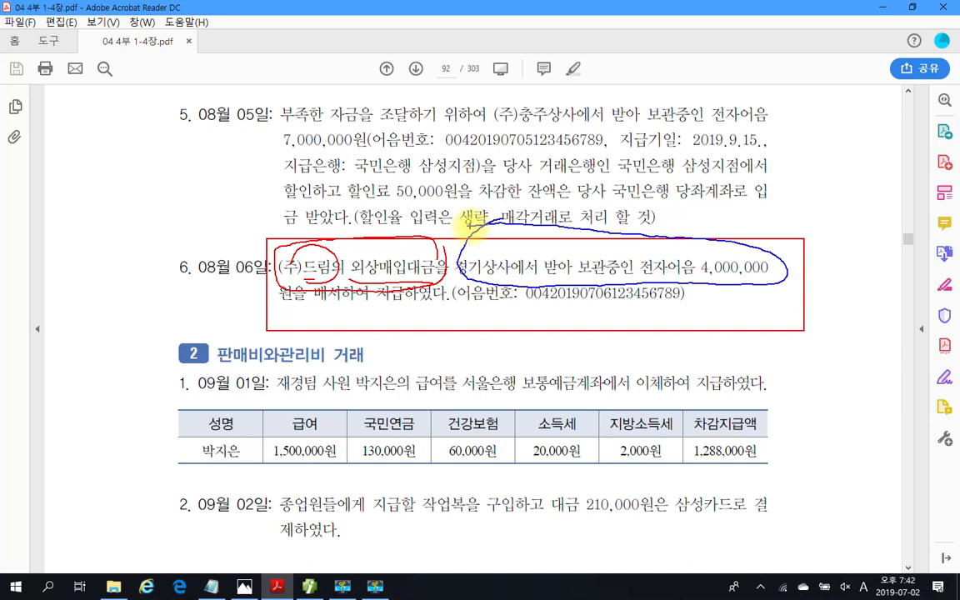
pyautogui.moveTo(773, 222); pyautogui.dragTo(775, 248)
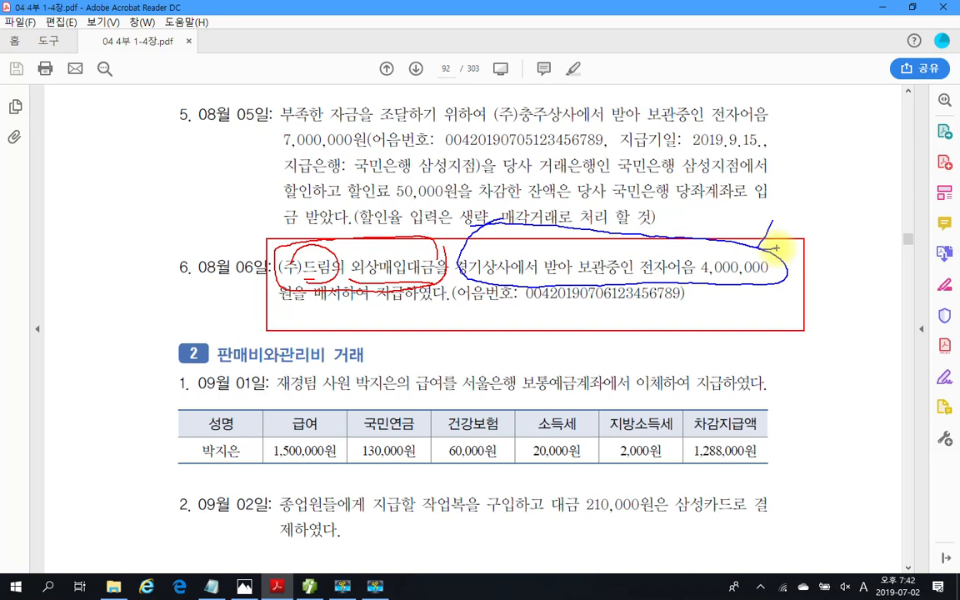
# Step: Handwrite 배서양도 in blue above question 6
pyautogui.moveTo(100, 151); pyautogui.dragTo(146, 202)
pyautogui.moveTo(146, 183)
pyautogui.mouseDown()
pyautogui.moveTo(158, 178)
pyautogui.moveTo(161, 223)
pyautogui.mouseUp()
pyautogui.moveTo(180, 164); pyautogui.dragTo(167, 200)
pyautogui.moveTo(172, 183)
pyautogui.mouseDown()
pyautogui.moveTo(193, 200)
pyautogui.moveTo(204, 183)
pyautogui.mouseUp()
pyautogui.moveTo(206, 158); pyautogui.dragTo(206, 229)
pyautogui.moveTo(233, 172)
pyautogui.mouseDown()
pyautogui.moveTo(241, 185)
pyautogui.moveTo(234, 173)
pyautogui.mouseUp()
pyautogui.moveTo(240, 150); pyautogui.dragTo(264, 205)
pyautogui.moveTo(259, 173)
pyautogui.mouseDown()
pyautogui.moveTo(274, 170)
pyautogui.moveTo(282, 183)
pyautogui.moveTo(254, 212)
pyautogui.mouseUp()
pyautogui.moveTo(279, 173)
pyautogui.mouseDown()
pyautogui.moveTo(307, 166)
pyautogui.moveTo(307, 193)
pyautogui.mouseUp()
pyautogui.moveTo(297, 195)
pyautogui.mouseDown()
pyautogui.moveTo(295, 213)
pyautogui.moveTo(320, 211)
pyautogui.mouseUp()
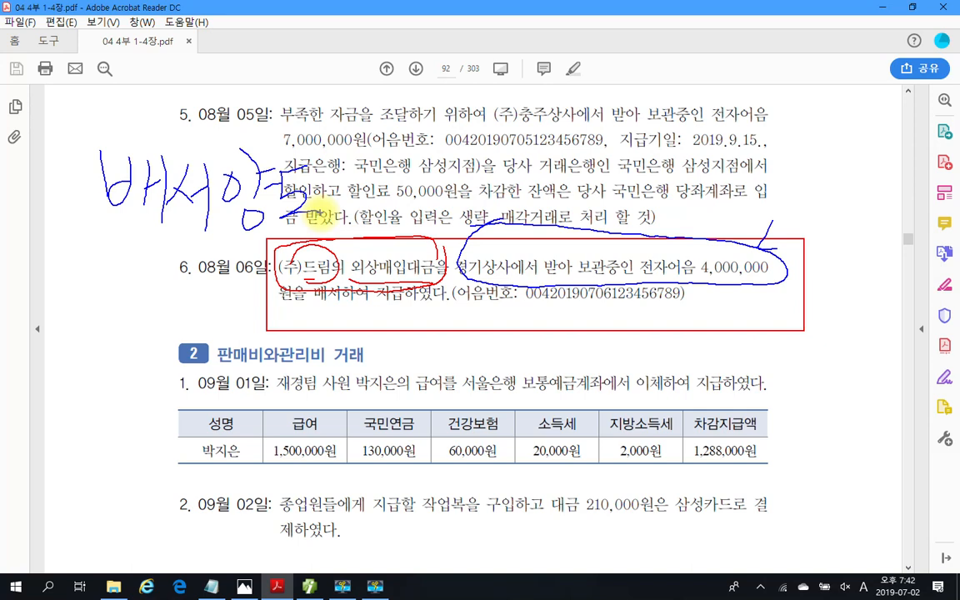
# Step: Circle 경기상사 in question 6 and underline 4,000,000, the (주)드림 payable and the handwritten 배서양도 in blue
pyautogui.moveTo(457, 266)
pyautogui.mouseDown()
pyautogui.moveTo(517, 254)
pyautogui.moveTo(458, 270)
pyautogui.mouseUp()
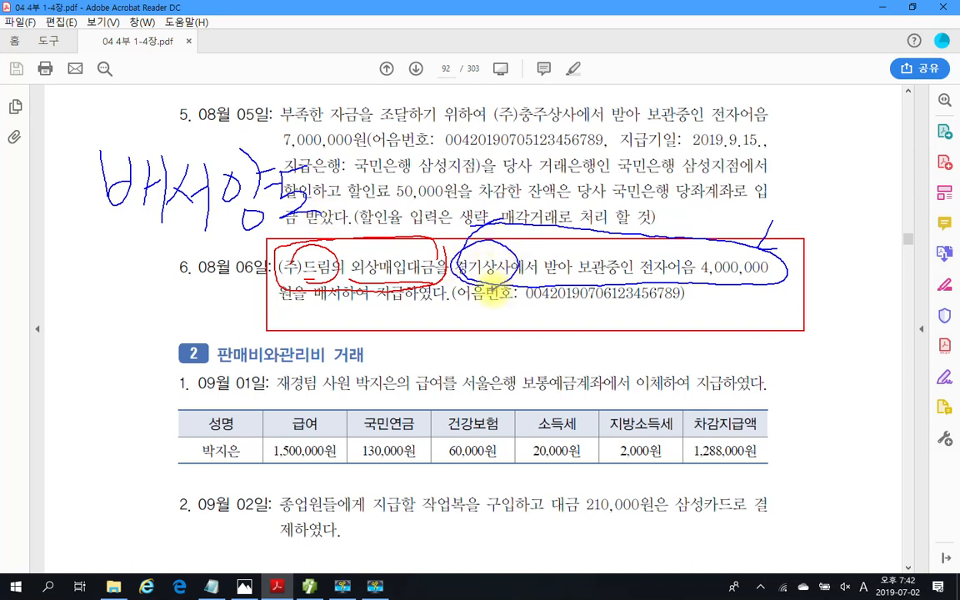
pyautogui.moveTo(694, 279); pyautogui.dragTo(782, 279)
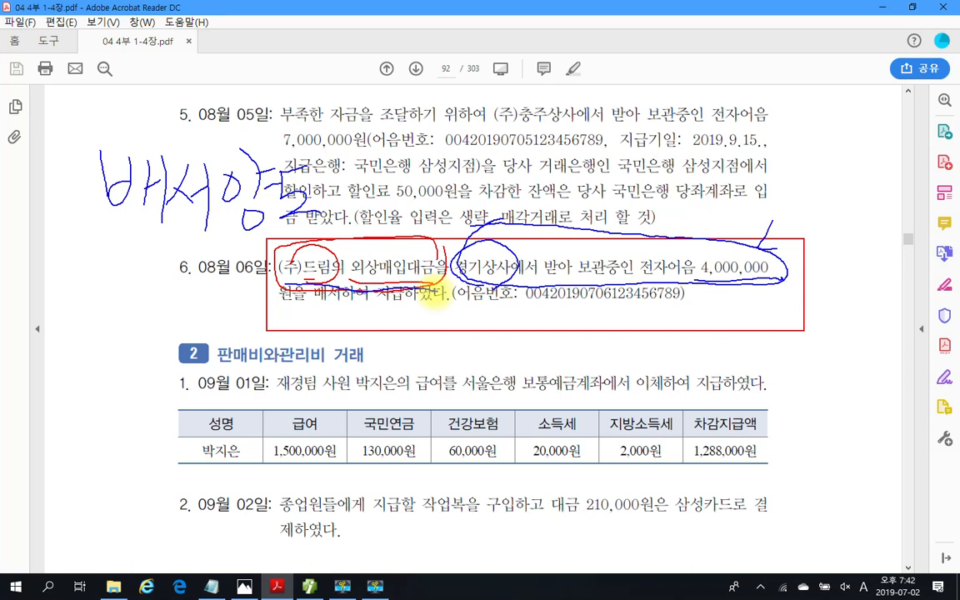
pyautogui.moveTo(106, 192); pyautogui.dragTo(306, 218)
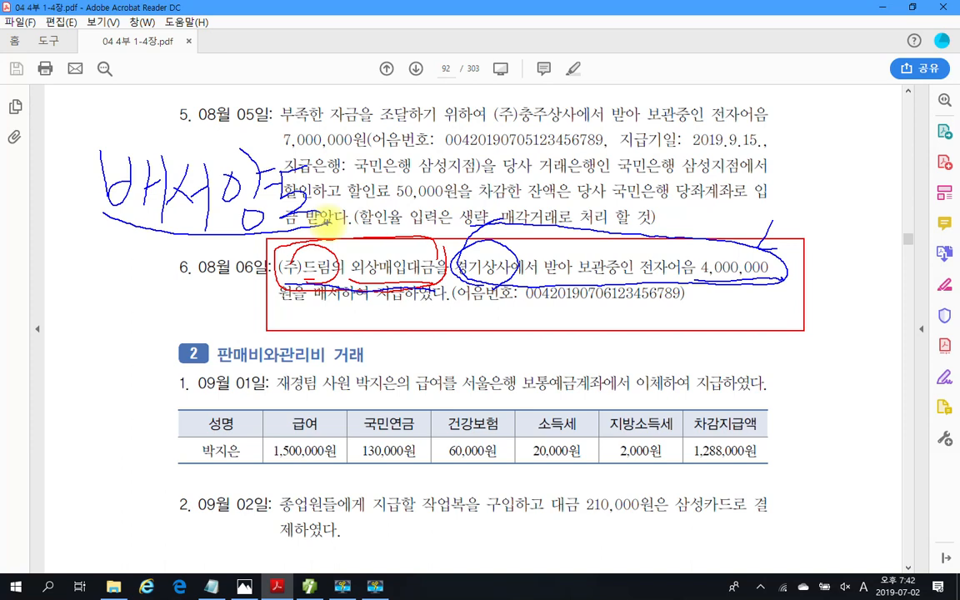
# Step: Handwrite the credit-side note 대) 받을어음 in blue above the 경기상사 part of question 6
pyautogui.moveTo(636, 184); pyautogui.dragTo(636, 219)
pyautogui.moveTo(663, 181)
pyautogui.mouseDown()
pyautogui.moveTo(663, 215)
pyautogui.moveTo(661, 201)
pyautogui.mouseUp()
pyautogui.moveTo(639, 219); pyautogui.dragTo(665, 215)
pyautogui.moveTo(685, 176); pyautogui.dragTo(690, 217)
pyautogui.moveTo(689, 205); pyautogui.dragTo(715, 200)
pyautogui.moveTo(666, 234)
pyautogui.mouseDown()
pyautogui.moveTo(695, 231)
pyautogui.moveTo(686, 259)
pyautogui.mouseUp()
pyautogui.moveTo(728, 194); pyautogui.dragTo(731, 192)
pyautogui.moveTo(706, 224)
pyautogui.mouseDown()
pyautogui.moveTo(759, 213)
pyautogui.moveTo(747, 250)
pyautogui.moveTo(768, 219)
pyautogui.mouseUp()
pyautogui.moveTo(770, 219)
pyautogui.mouseDown()
pyautogui.moveTo(793, 206)
pyautogui.moveTo(794, 267)
pyautogui.mouseUp()
pyautogui.moveTo(833, 196); pyautogui.dragTo(834, 196)
pyautogui.moveTo(802, 225)
pyautogui.mouseDown()
pyautogui.moveTo(861, 219)
pyautogui.moveTo(829, 268)
pyautogui.moveTo(843, 267)
pyautogui.mouseUp()
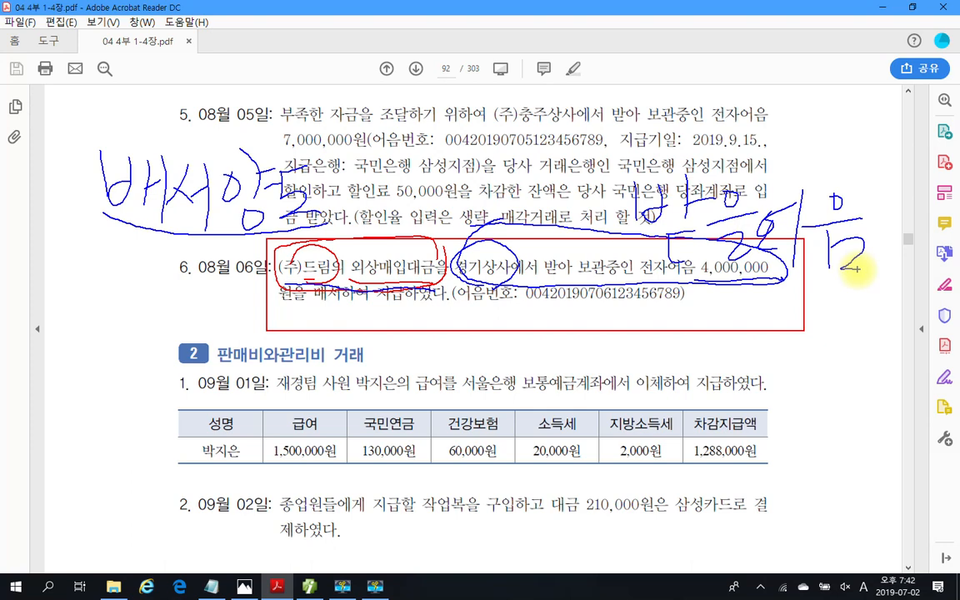
pyautogui.moveTo(541, 196); pyautogui.dragTo(576, 229)
pyautogui.moveTo(577, 206)
pyautogui.mouseDown()
pyautogui.moveTo(588, 202)
pyautogui.moveTo(588, 243)
pyautogui.mouseUp()
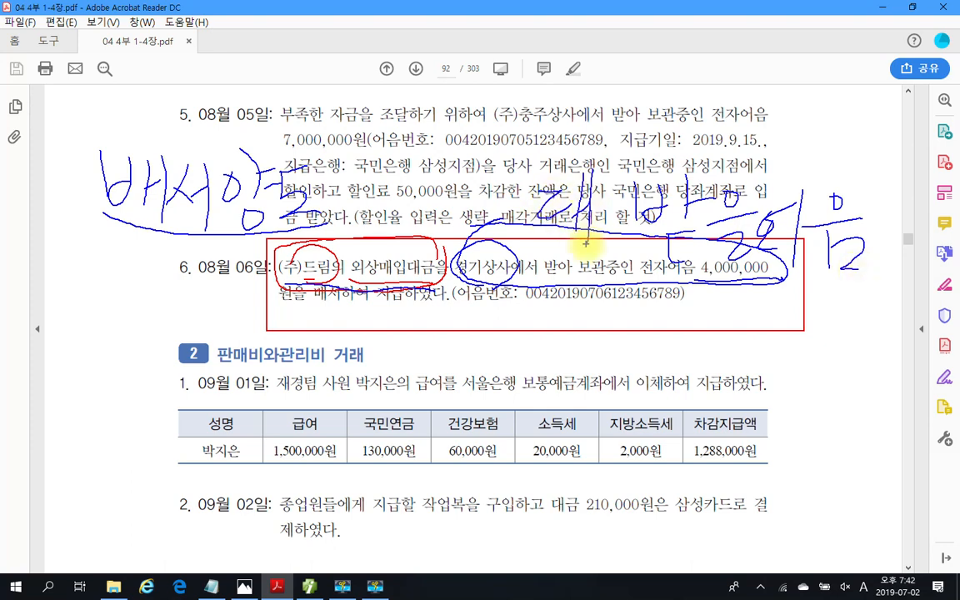
pyautogui.moveTo(613, 155); pyautogui.dragTo(594, 249)
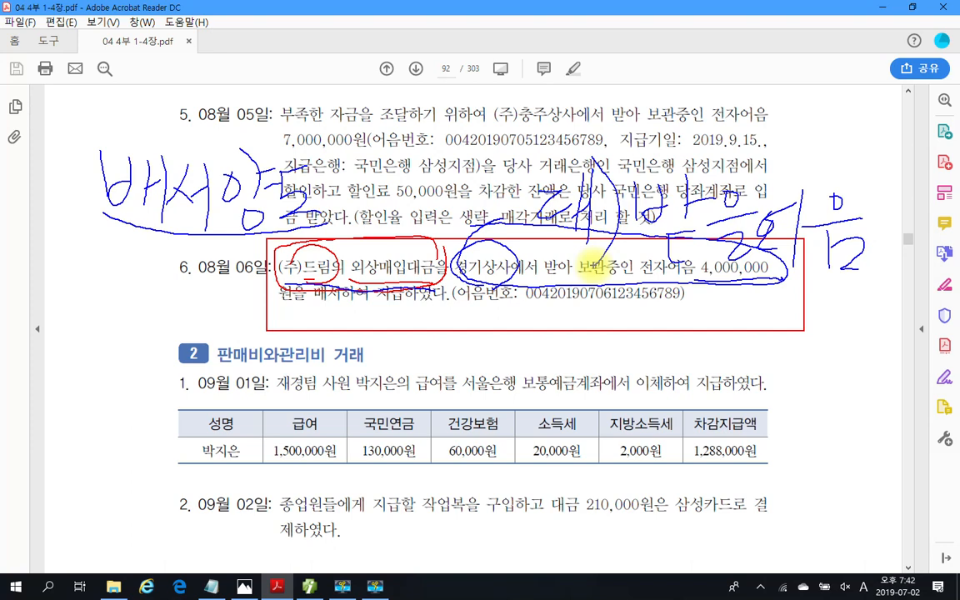
# Step: Box 외상매입대금 in question 6 and handwrite the debit mark 차) above it in blue
pyautogui.moveTo(435, 247)
pyautogui.mouseDown()
pyautogui.moveTo(389, 241)
pyautogui.moveTo(347, 264)
pyautogui.moveTo(433, 254)
pyautogui.mouseUp()
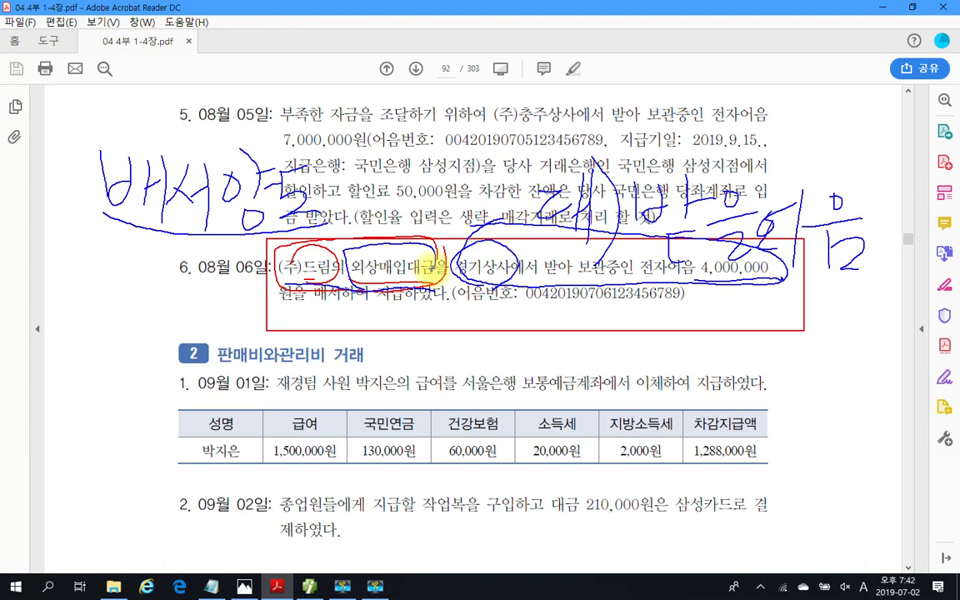
pyautogui.moveTo(348, 170)
pyautogui.mouseDown()
pyautogui.moveTo(360, 195)
pyautogui.moveTo(345, 229)
pyautogui.mouseUp()
pyautogui.moveTo(358, 202); pyautogui.dragTo(375, 225)
pyautogui.moveTo(381, 171); pyautogui.dragTo(381, 237)
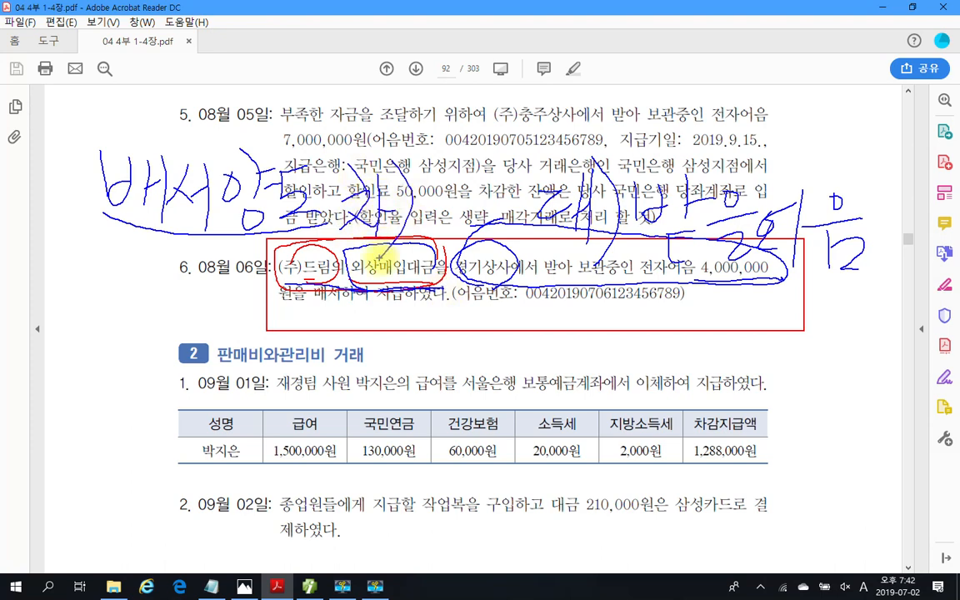
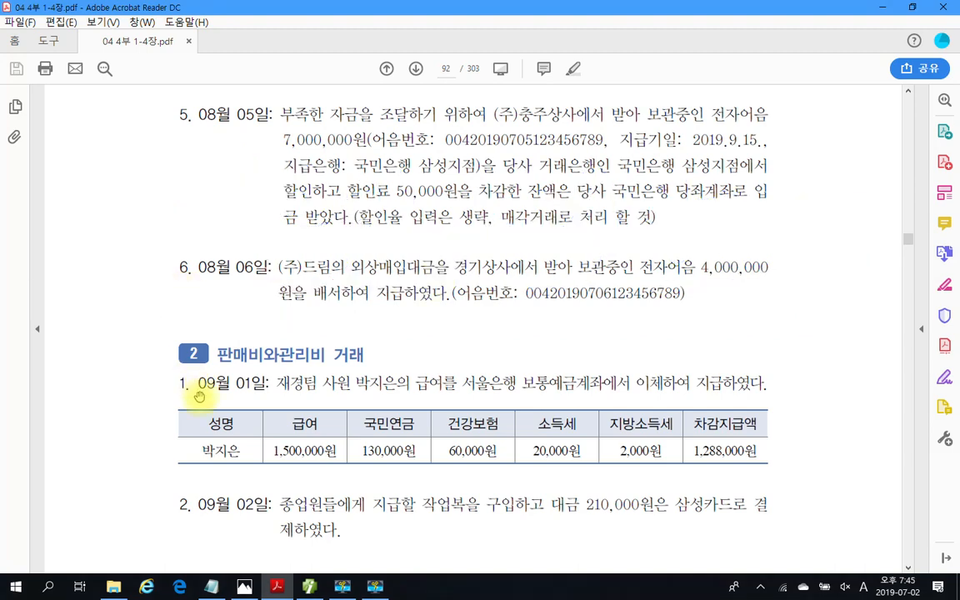
# Step: Switch to Smart A, open August 6 in 일반전표입력 and start a credit line for account 110 받을어음
pyautogui.click(308, 585)
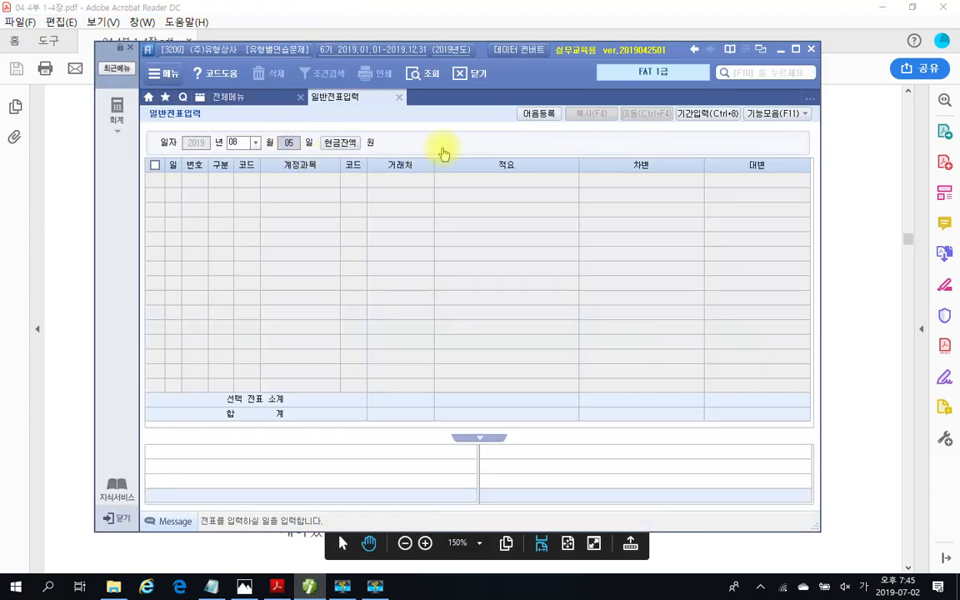
pyautogui.write('6')
pyautogui.press('Return')
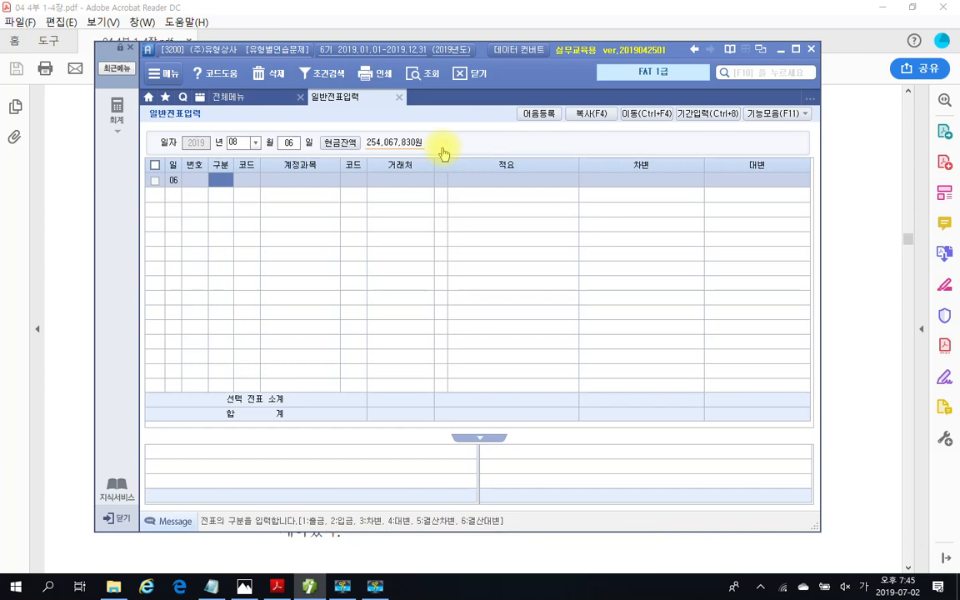
pyautogui.write('4')
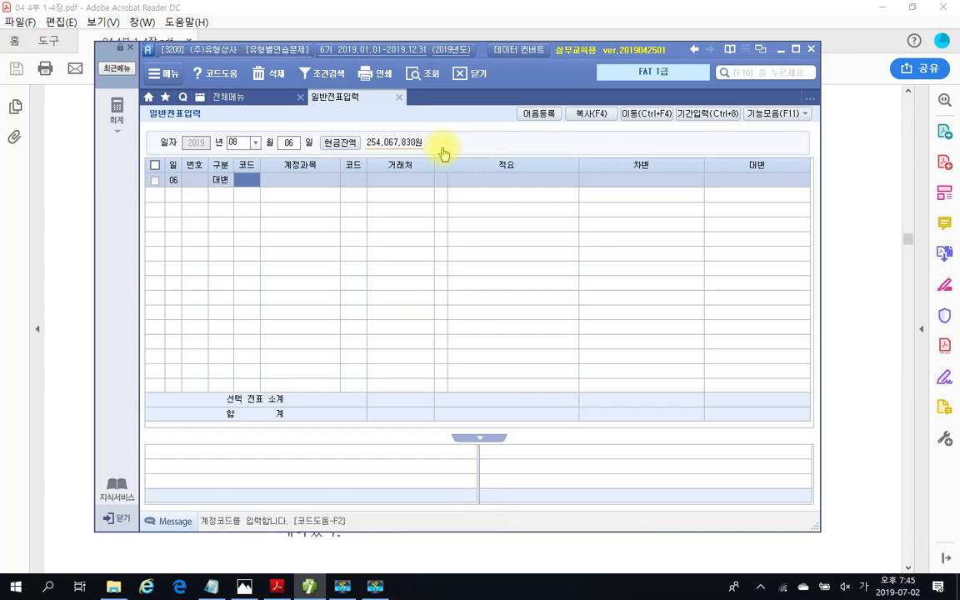
pyautogui.write('110')
pyautogui.press('Return')
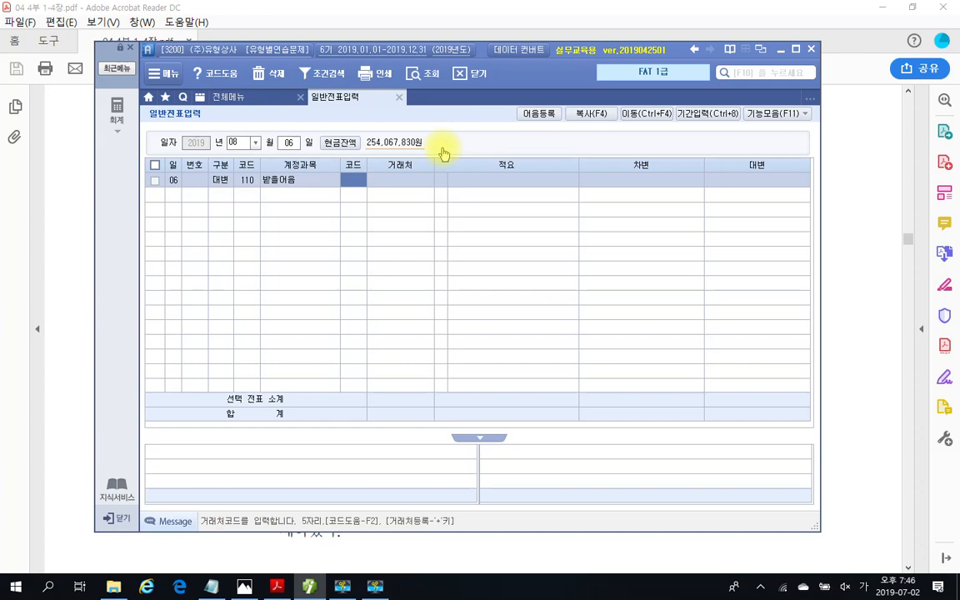
# Step: Set the 받을어음 line's counterparty to 00131 경기상사, leave the description blank and enter a credit amount of 4,000,000
pyautogui.write('경기')
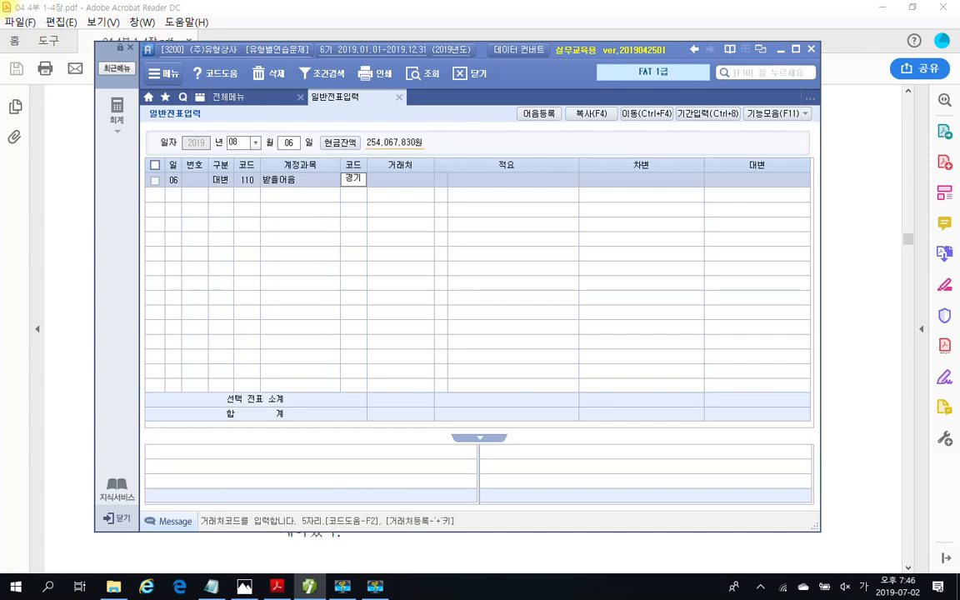
pyautogui.press('Return')
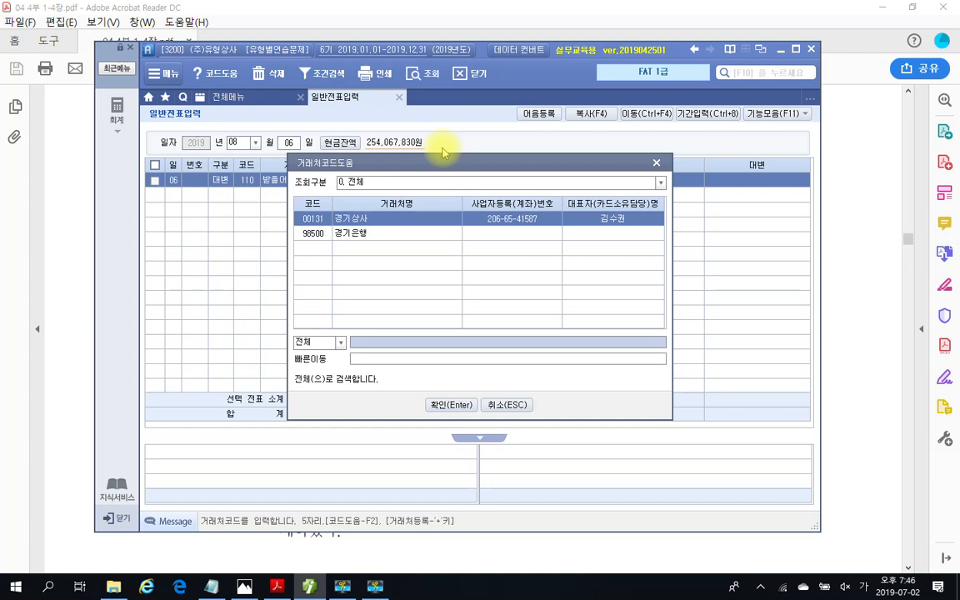
pyautogui.press('Return')
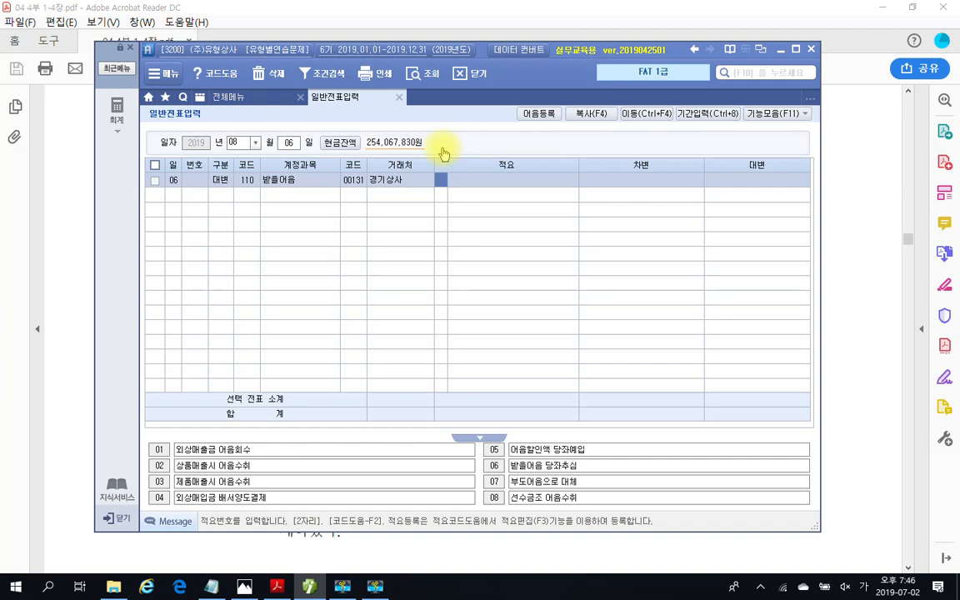
pyautogui.press('Return')
pyautogui.press('Return')
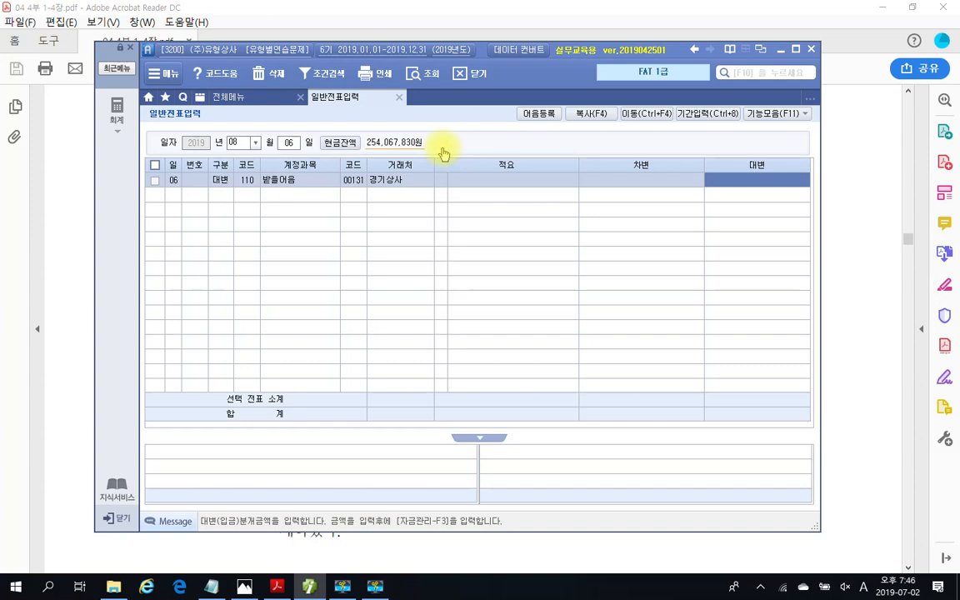
pyautogui.write('4000000')
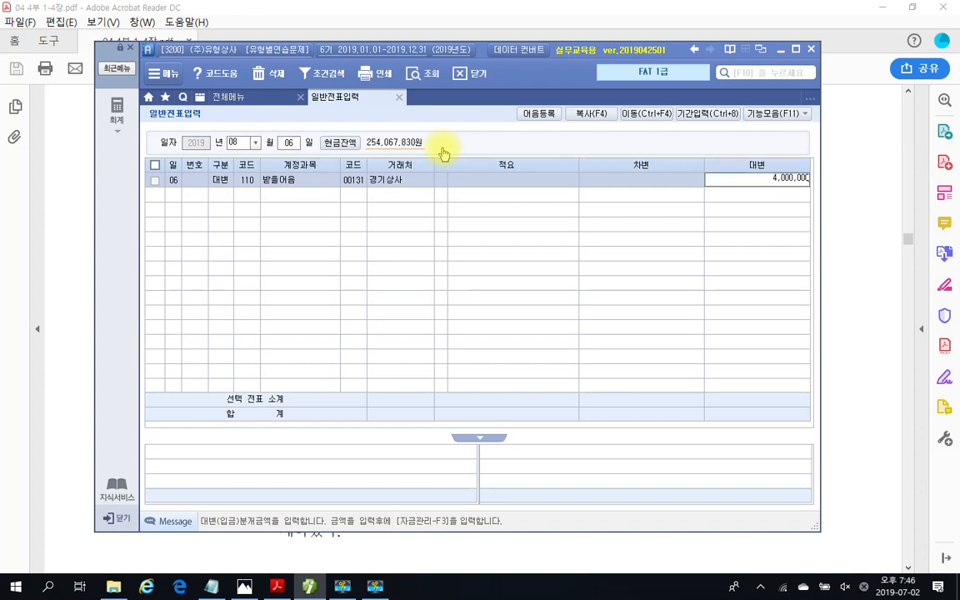
pyautogui.press('Return')
# Step: Add a debit line on August 6 for account 251 외상매입금 with counterparty 00566 (주)드림
pyautogui.write('3')
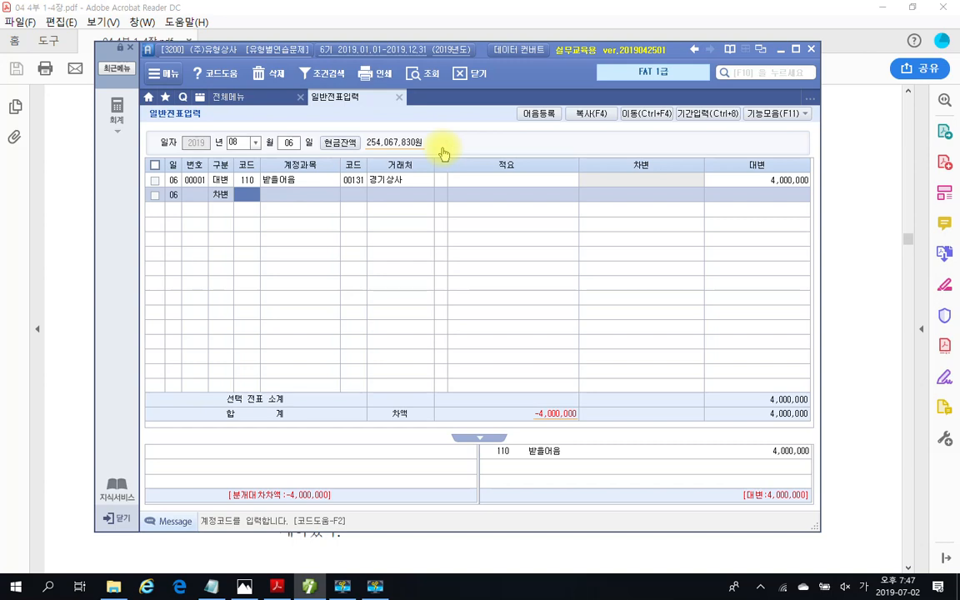
pyautogui.write('251')
pyautogui.press('Return')
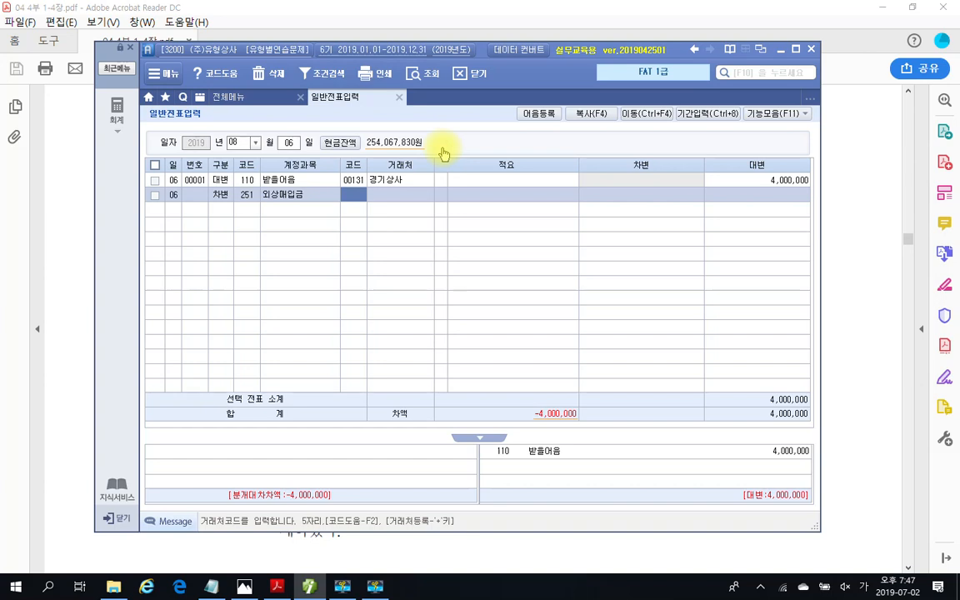
pyautogui.write('566')
pyautogui.press('Return')
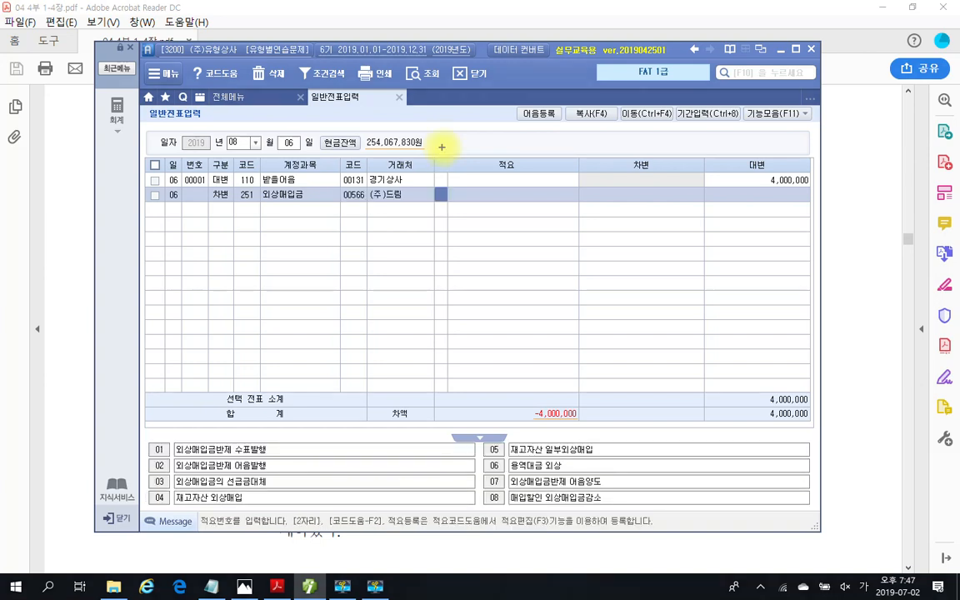
# Step: Circle the counterparties of both lines, clear the mark, and enter a 4,000,000 debit for 외상매입금 with a blank description
pyautogui.moveTo(346, 228)
pyautogui.mouseDown()
pyautogui.moveTo(315, 197)
pyautogui.moveTo(357, 251)
pyautogui.mouseUp()
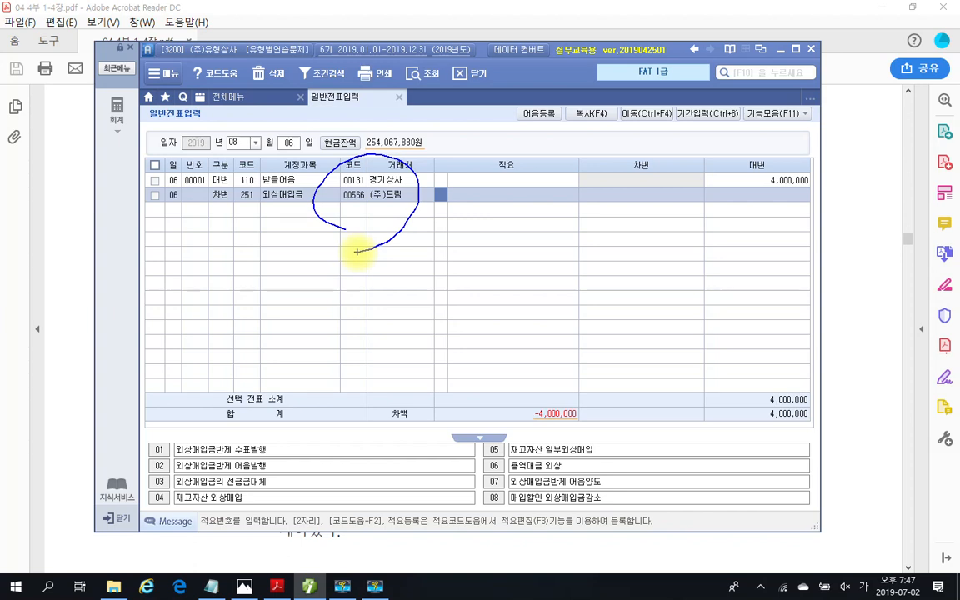
pyautogui.press('Escape')
pyautogui.press('Return')
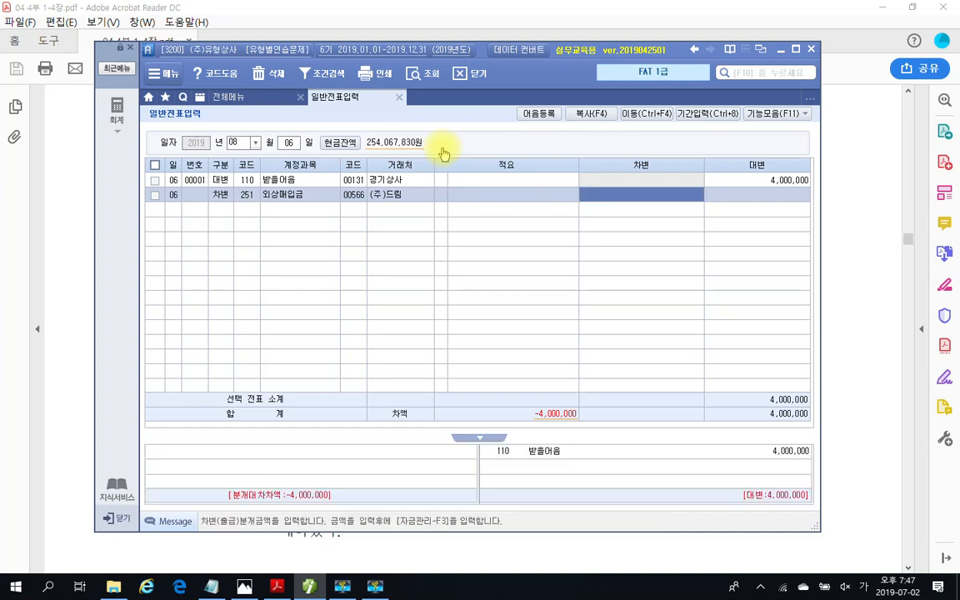
pyautogui.write('4000000')
pyautogui.press('Return')
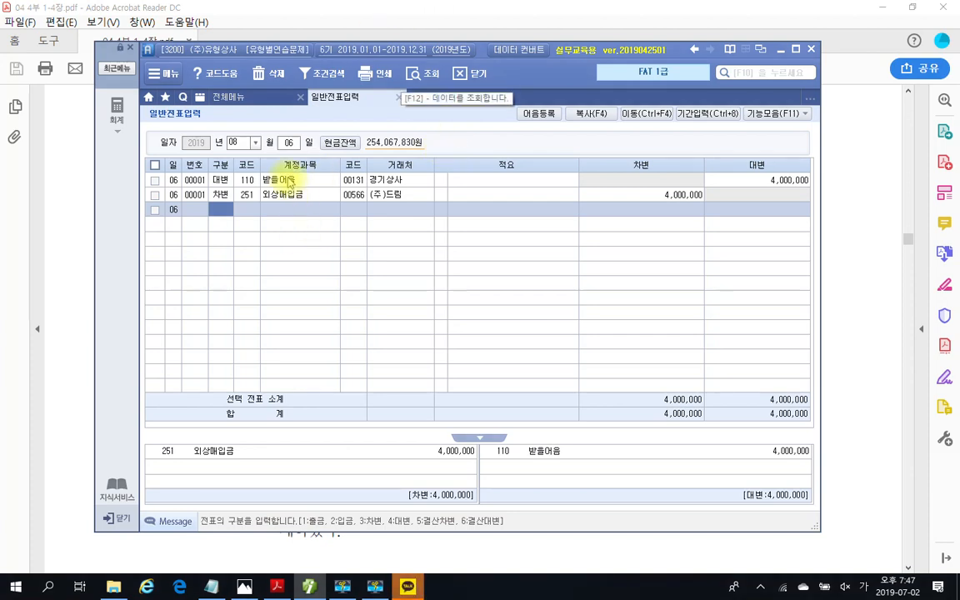
# Step: Open note management for the 받을어음 line, set 어음상태 to 3 배서 and choose 경기상사's note maturing 2019-11-30
pyautogui.press('Up')
pyautogui.press('Up')
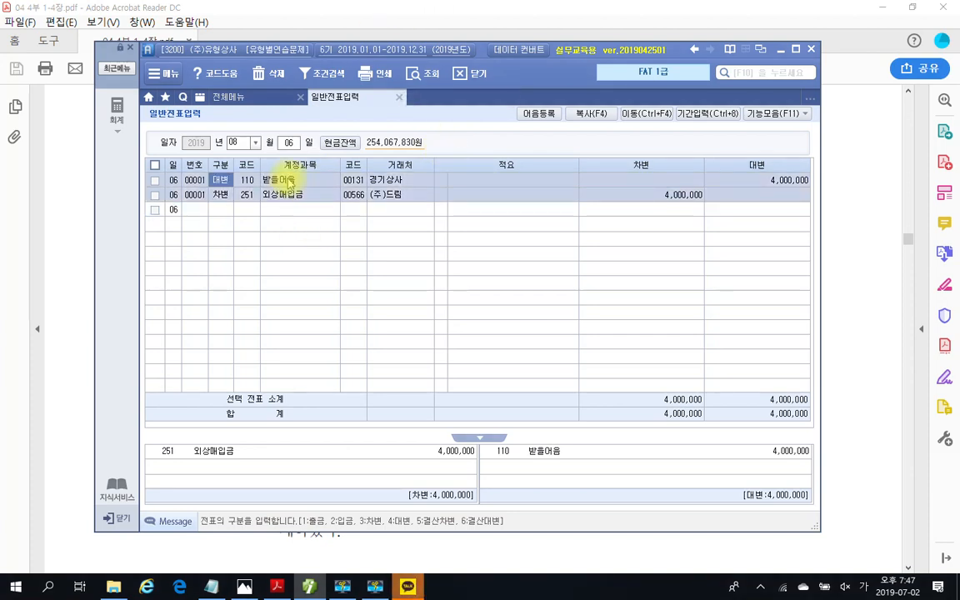
pyautogui.press('F3')
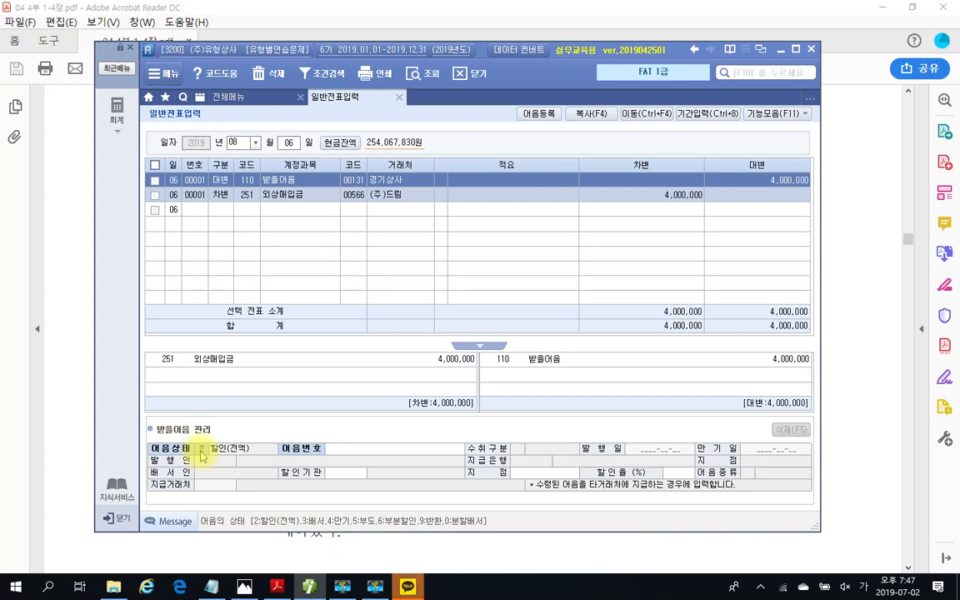
pyautogui.write('3')
pyautogui.press('Return')
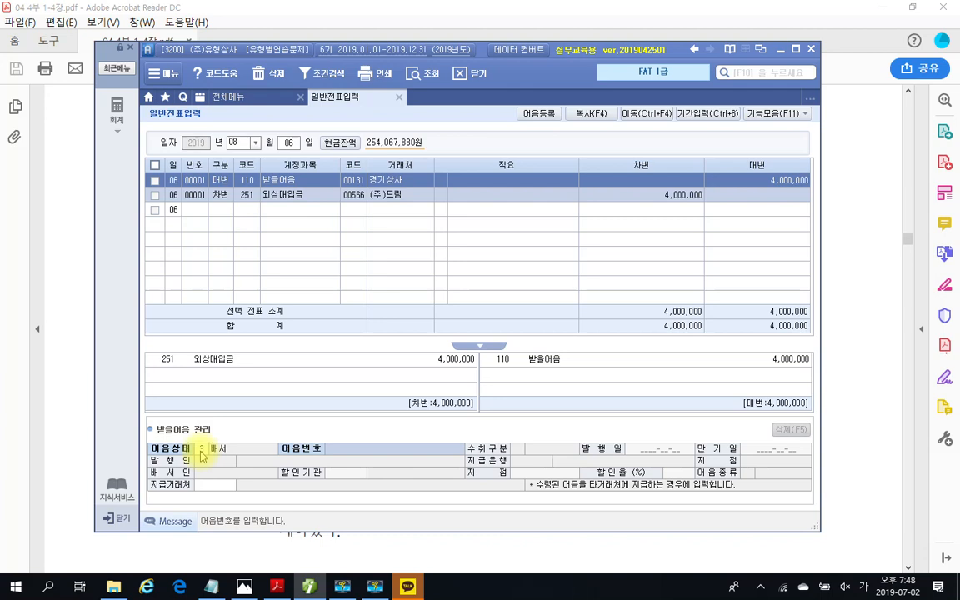
pyautogui.press('F2')
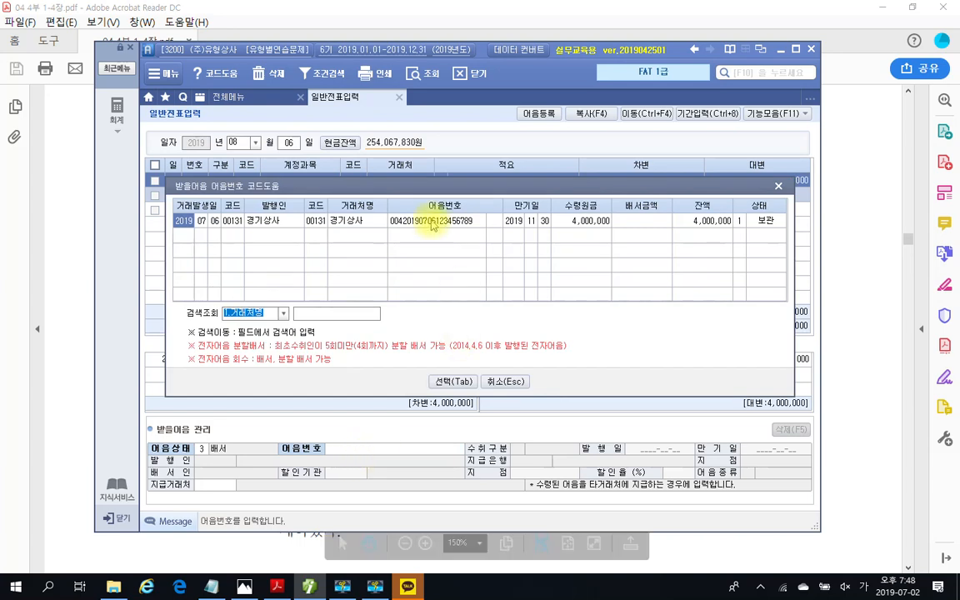
pyautogui.click(450, 382)
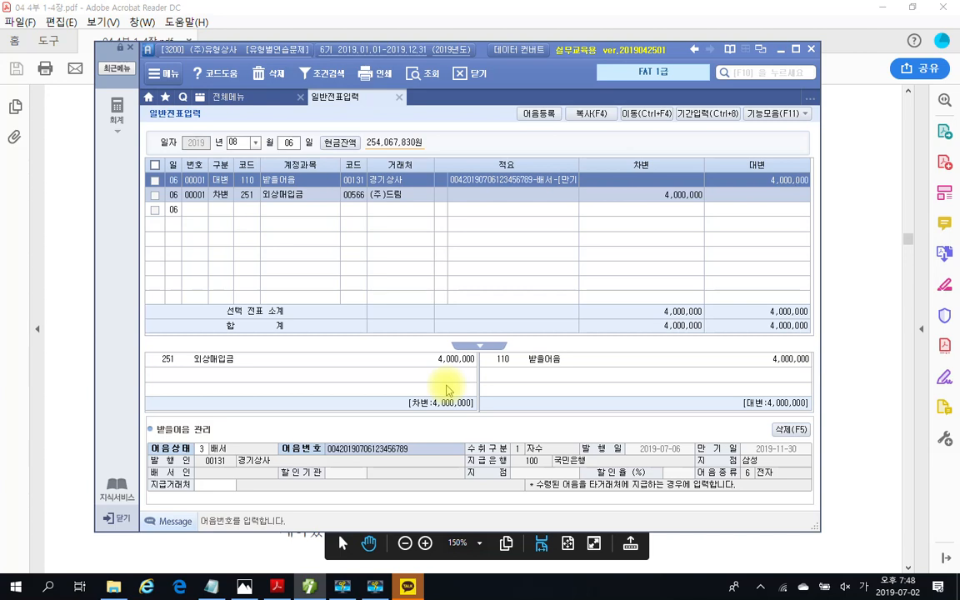
# Step: Search the counterparties for 드림 and set the note's 지급거래처 to 00566 (주)드림
pyautogui.press('Return')
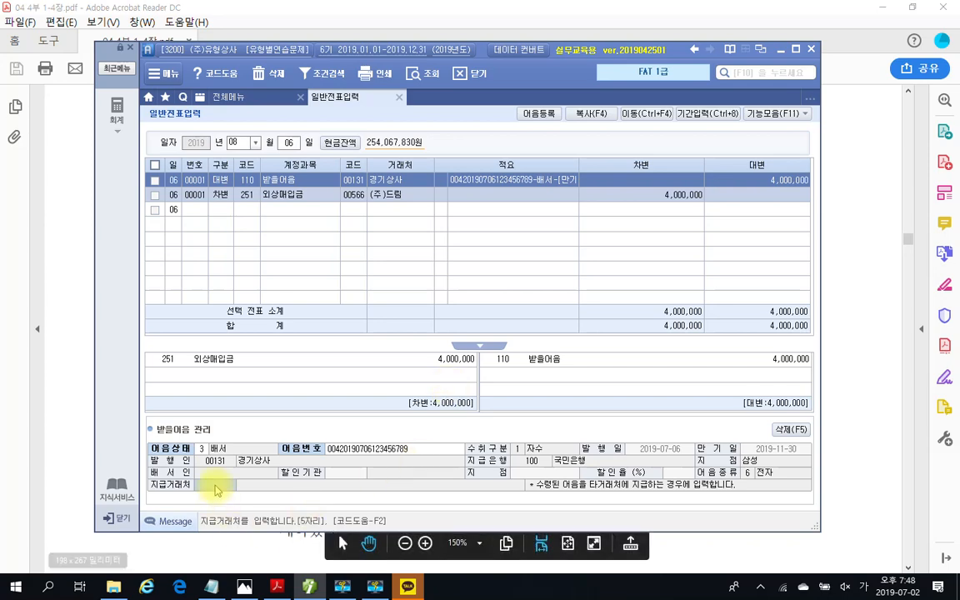
pyautogui.press('F2')
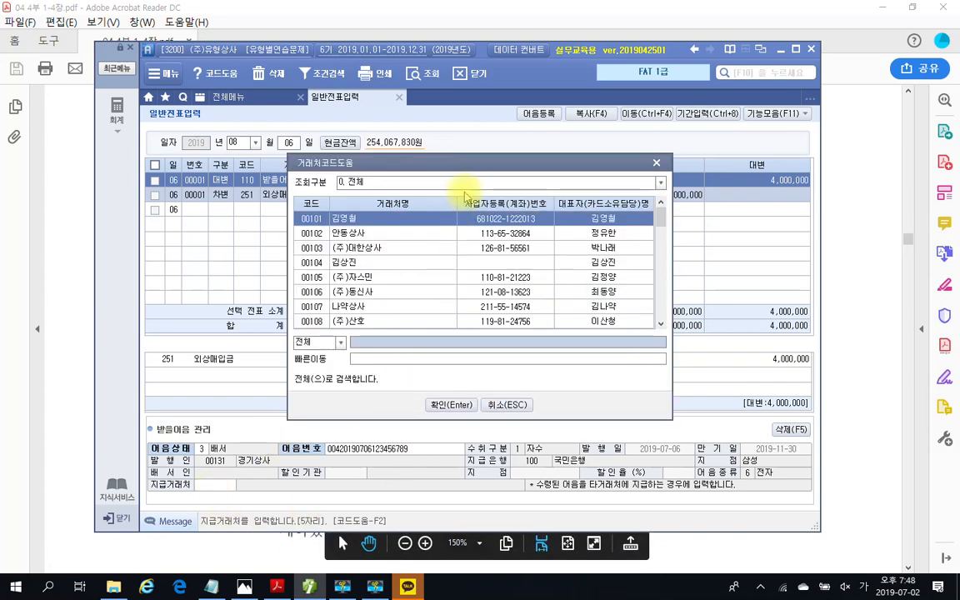
pyautogui.moveTo(468, 166); pyautogui.dragTo(588, 145)
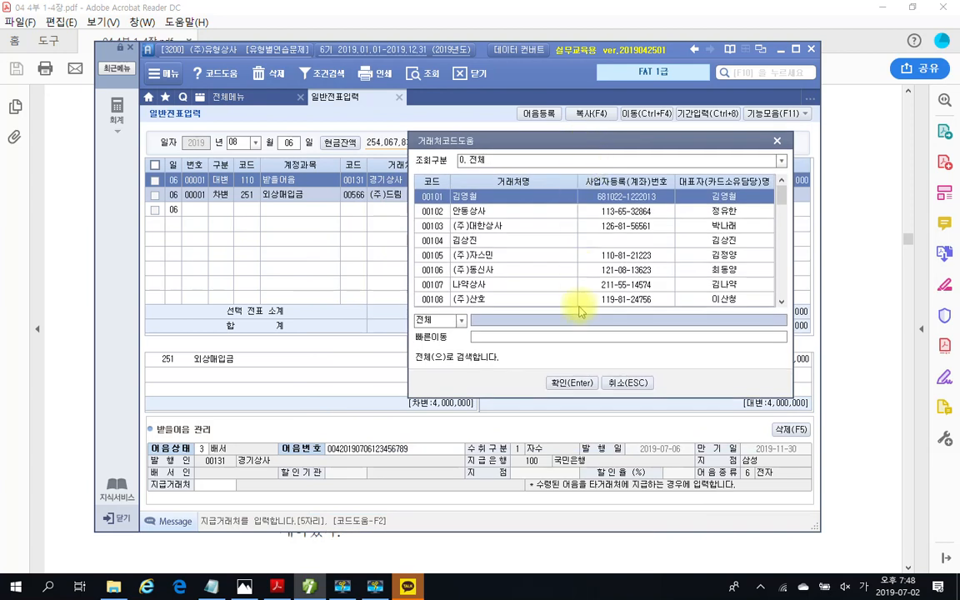
pyautogui.write('ㄷ')
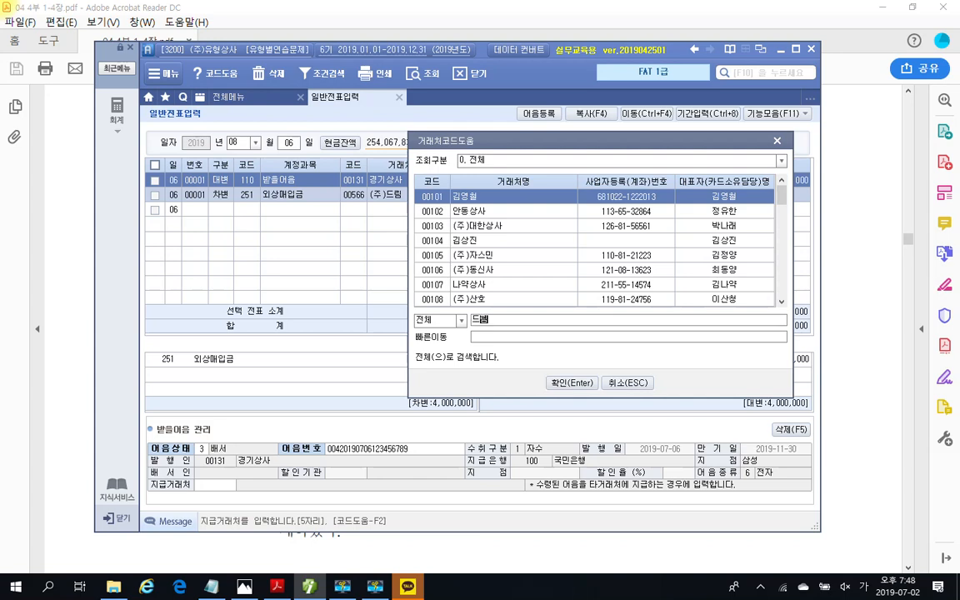
pyautogui.press('Return')
pyautogui.press('Down')
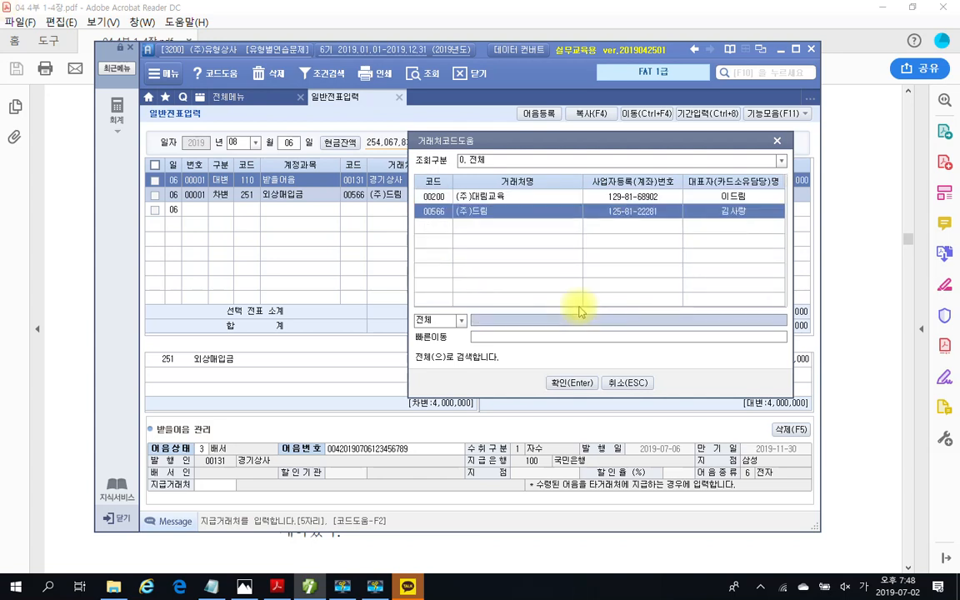
pyautogui.press('Return')
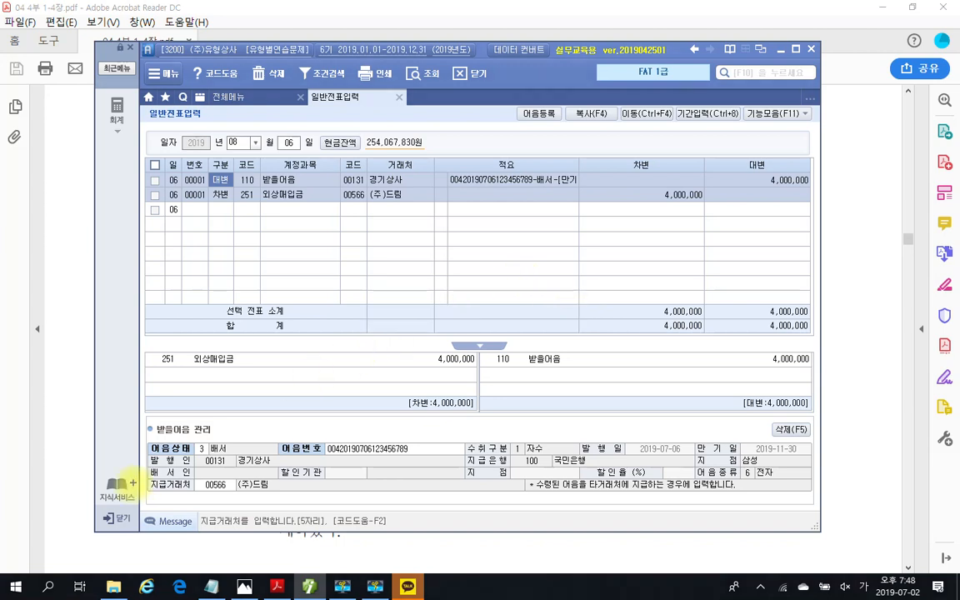
# Step: Box the 발행인 and 지급거래처 entries under 받을어음 관리 in blue, and clear the marks
pyautogui.moveTo(150, 454); pyautogui.dragTo(287, 466)
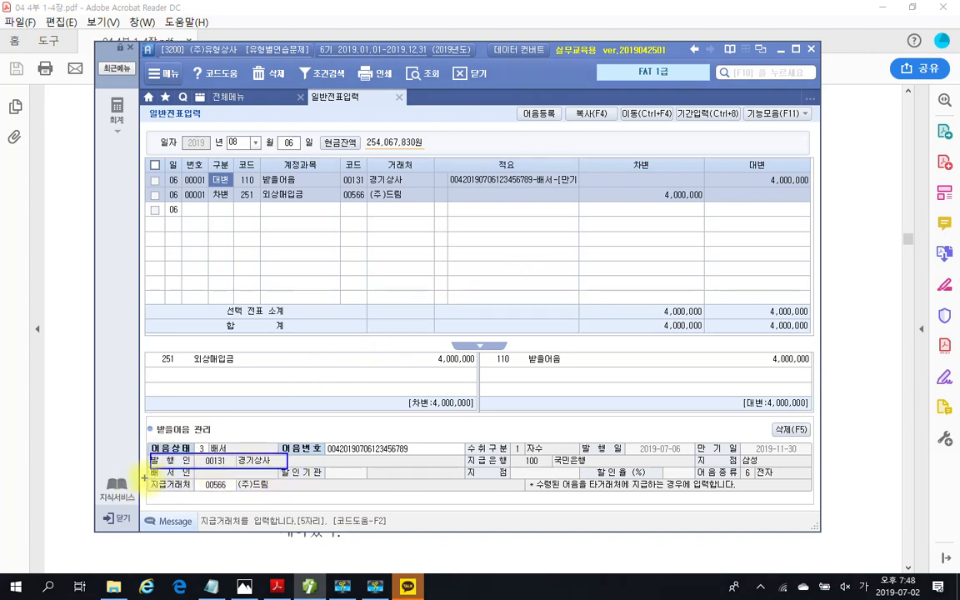
pyautogui.moveTo(145, 479); pyautogui.dragTo(281, 494)
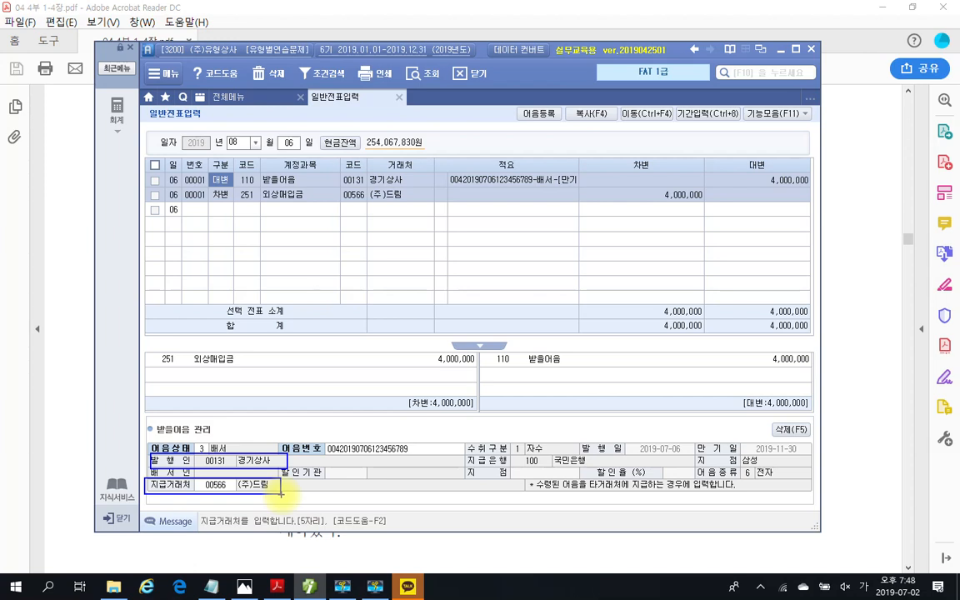
pyautogui.press('Escape')
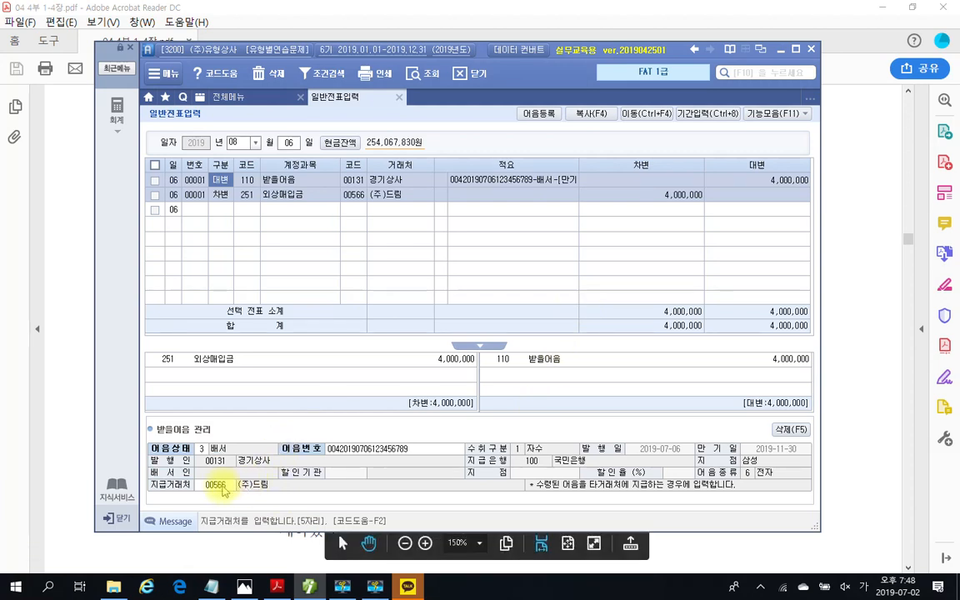
# Step: Circle the whole 받을어음 관리 section in blue, clear the mark, and confirm the existing 지급거래처 entry
pyautogui.click(222, 487)
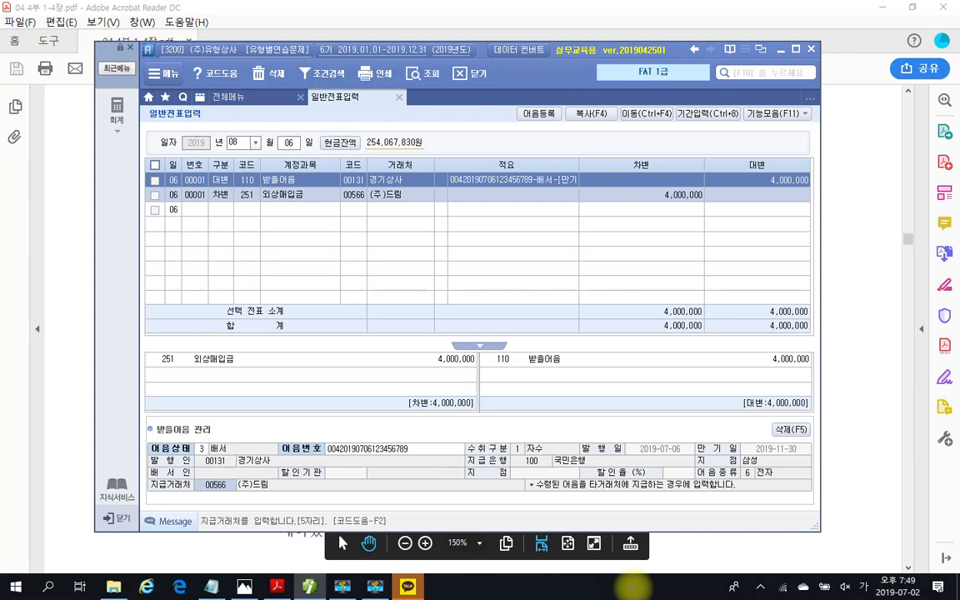
pyautogui.moveTo(241, 514)
pyautogui.mouseDown()
pyautogui.moveTo(235, 397)
pyautogui.moveTo(792, 428)
pyautogui.moveTo(516, 500)
pyautogui.mouseUp()
pyautogui.moveTo(424, 500); pyautogui.dragTo(179, 501)
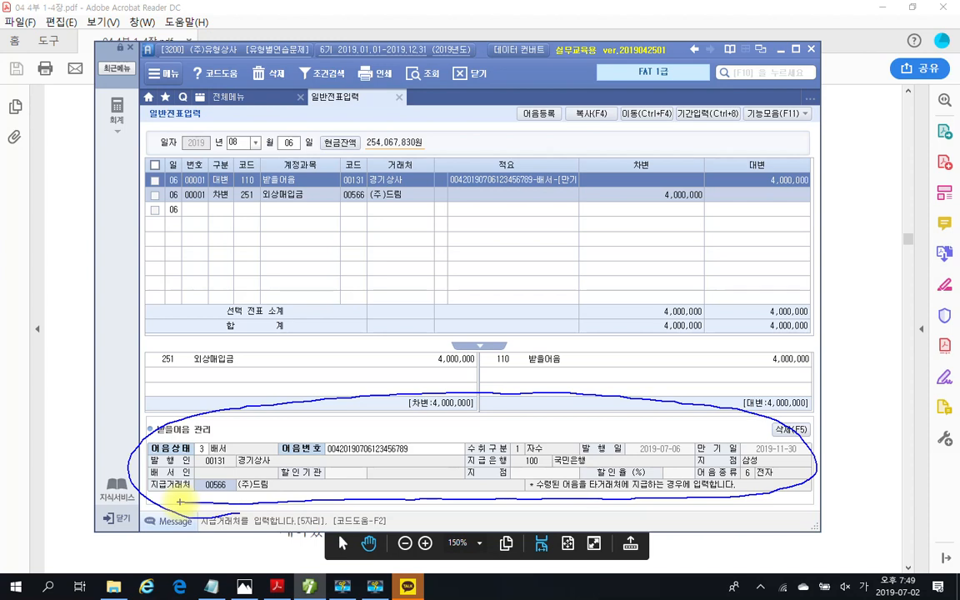
pyautogui.press('Escape')
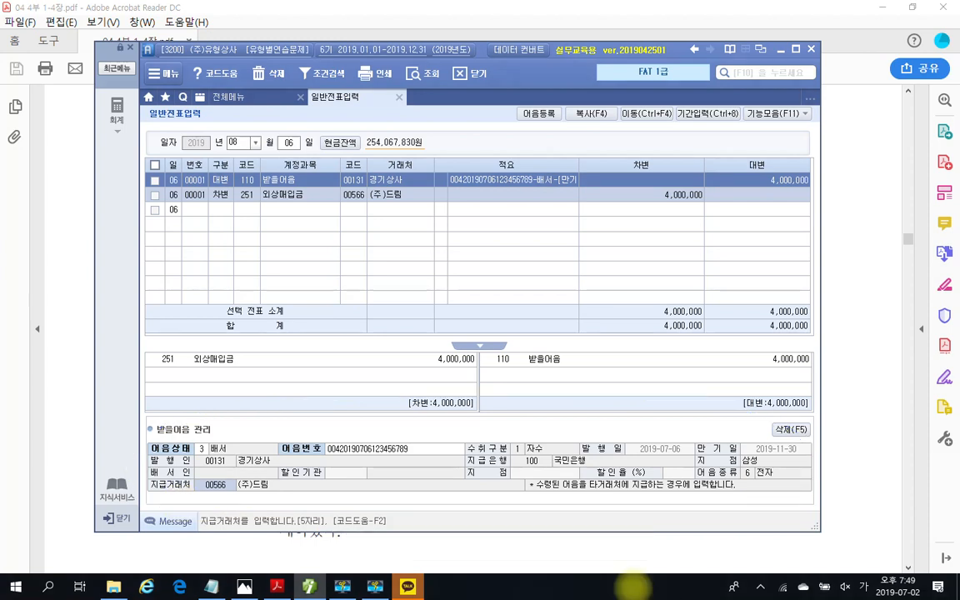
pyautogui.press('Return')
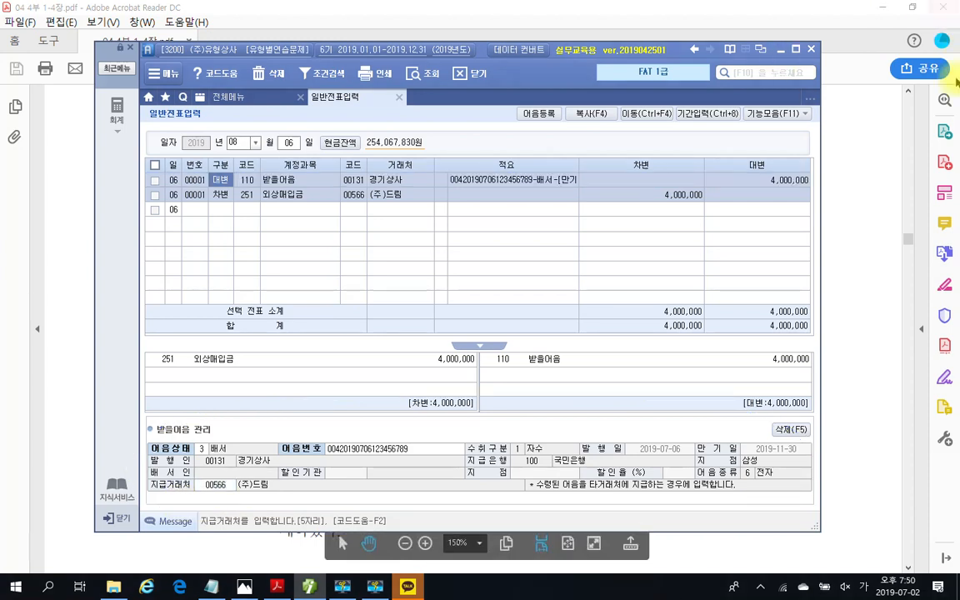
# Step: Return to question 6 in the PDF and place a blank Notepad window just beneath it
pyautogui.click(780, 49)
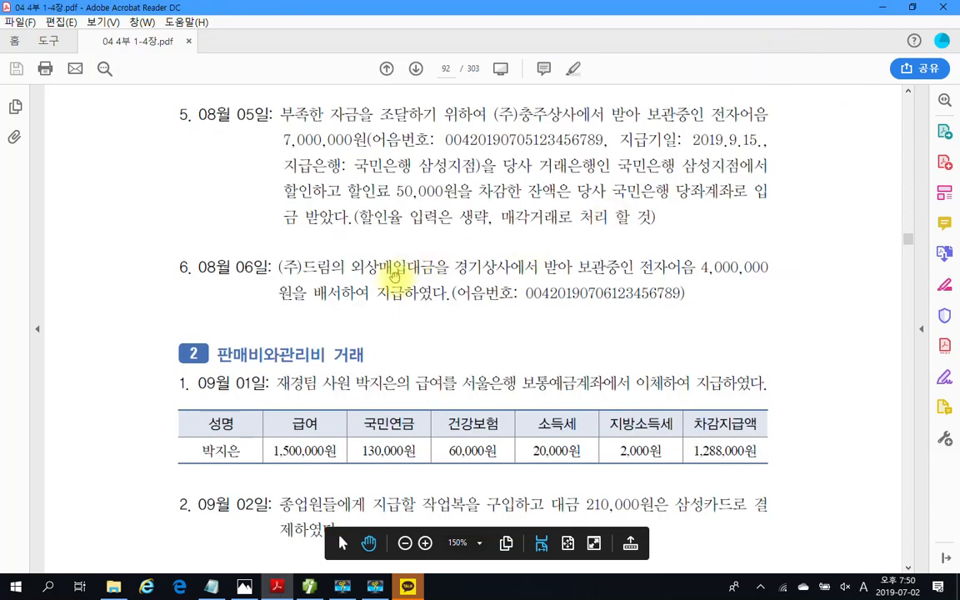
pyautogui.scroll(-1, 396, 277)
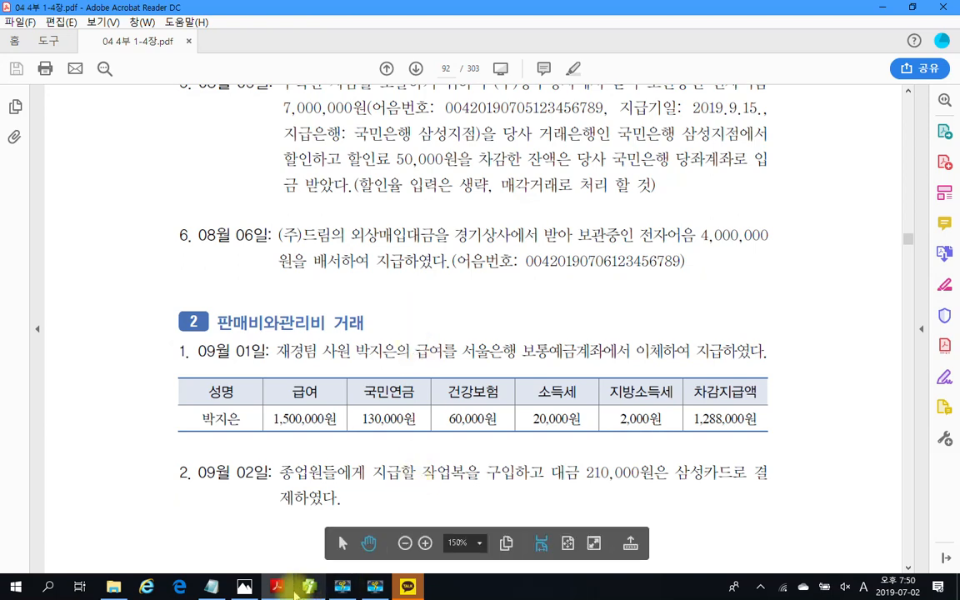
pyautogui.click(213, 588)
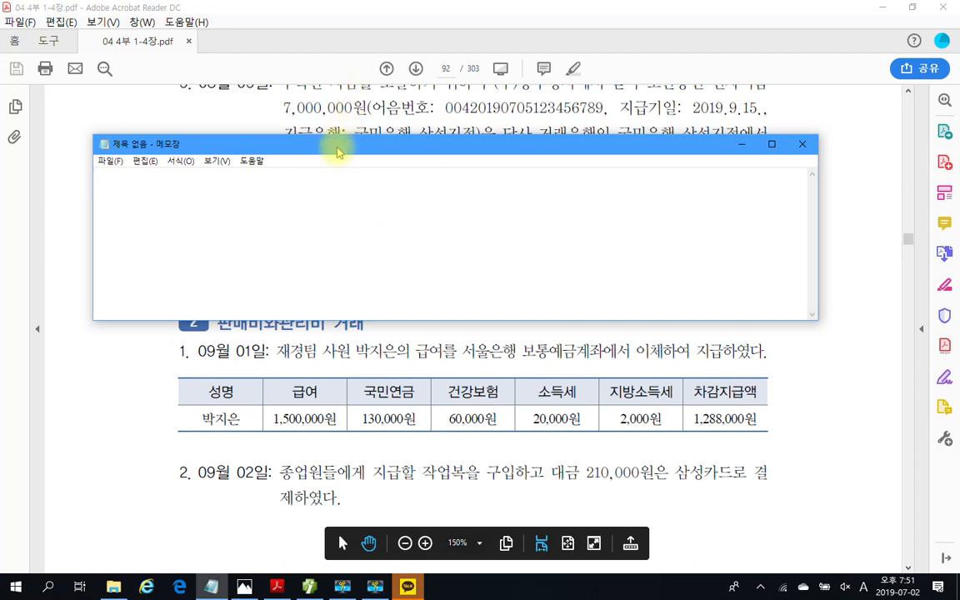
pyautogui.moveTo(336, 152); pyautogui.dragTo(414, 302)
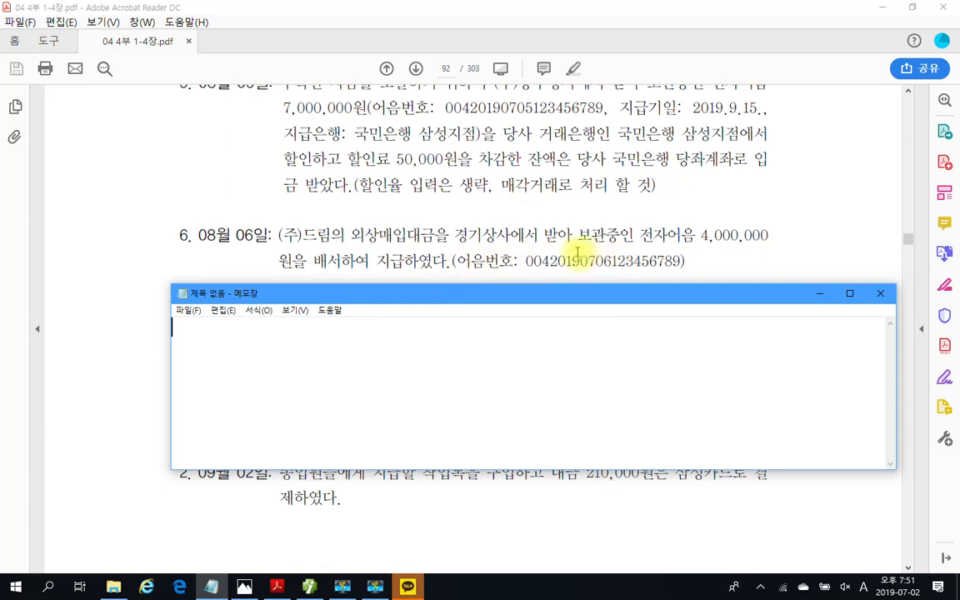
# Step: Box the 경기상사 electronic note text in question 6, clear the mark, and move the Notepad window up over the question
pyautogui.moveTo(452, 218); pyautogui.dragTo(814, 256)
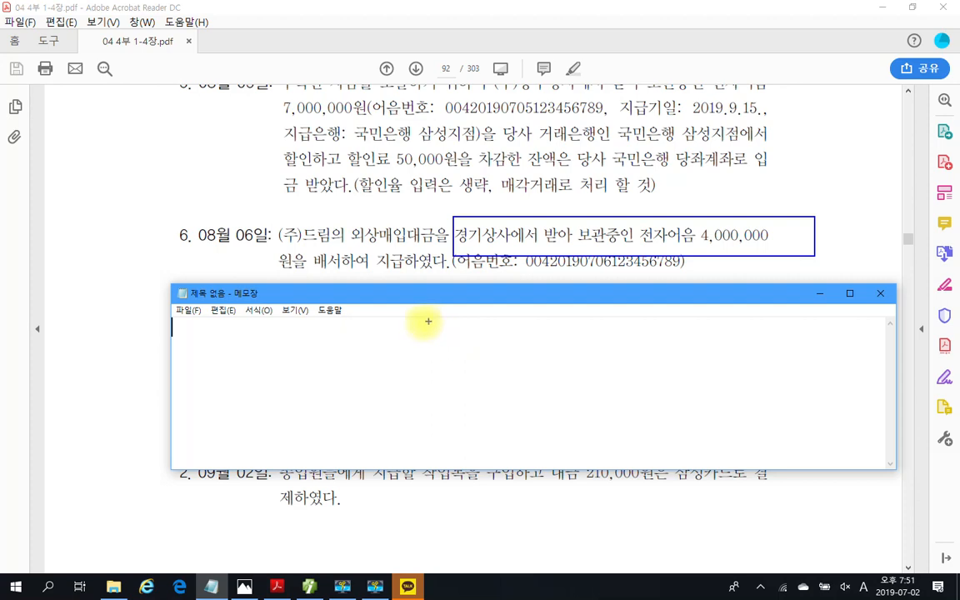
pyautogui.click(492, 218)
pyautogui.moveTo(523, 299); pyautogui.dragTo(513, 251)
# Step: Write the heading "* 받을어음의 부도시 회계처리" in the Notepad document
pyautogui.write('* ')
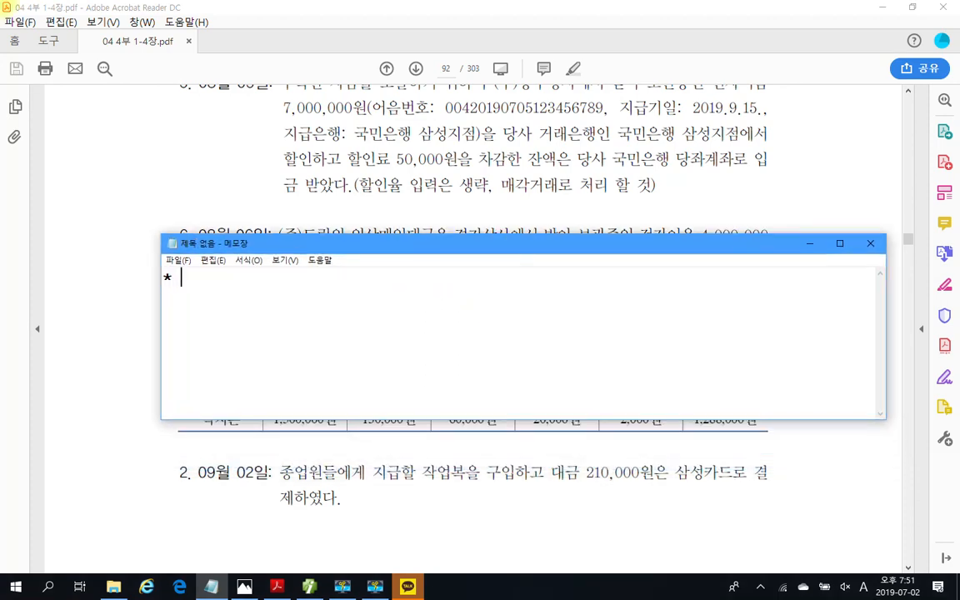
pyautogui.write('dj')
pyautogui.press('BackSpace')
pyautogui.press('BackSpace')
pyautogui.press('Hangul')
pyautogui.write('어')
pyautogui.press('BackSpace')
pyautogui.write('받으ㄹ어르')
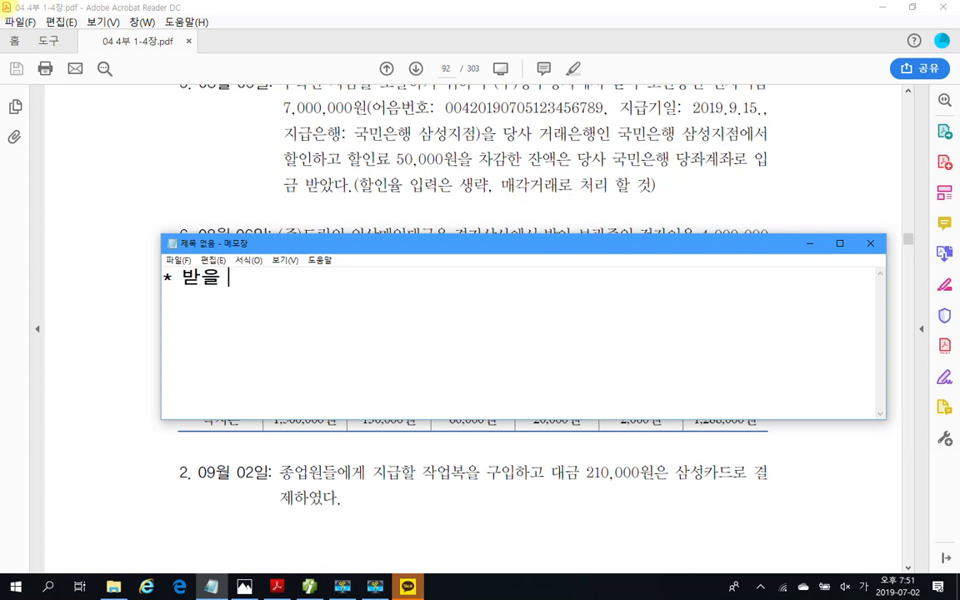
pyautogui.press('BackSpace')
pyautogui.press('BackSpace')
pyautogui.write('음의 부')
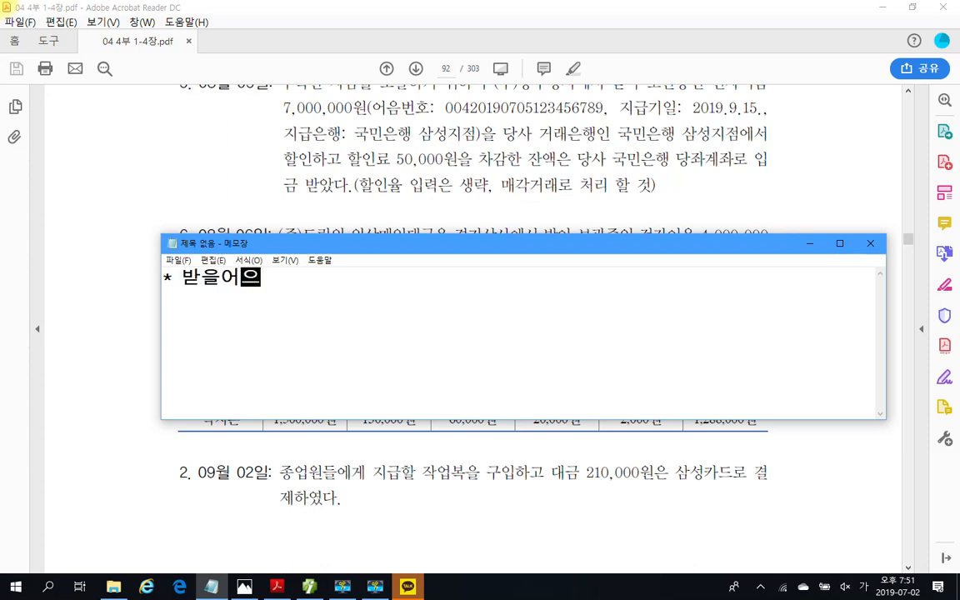
pyautogui.write('도시')
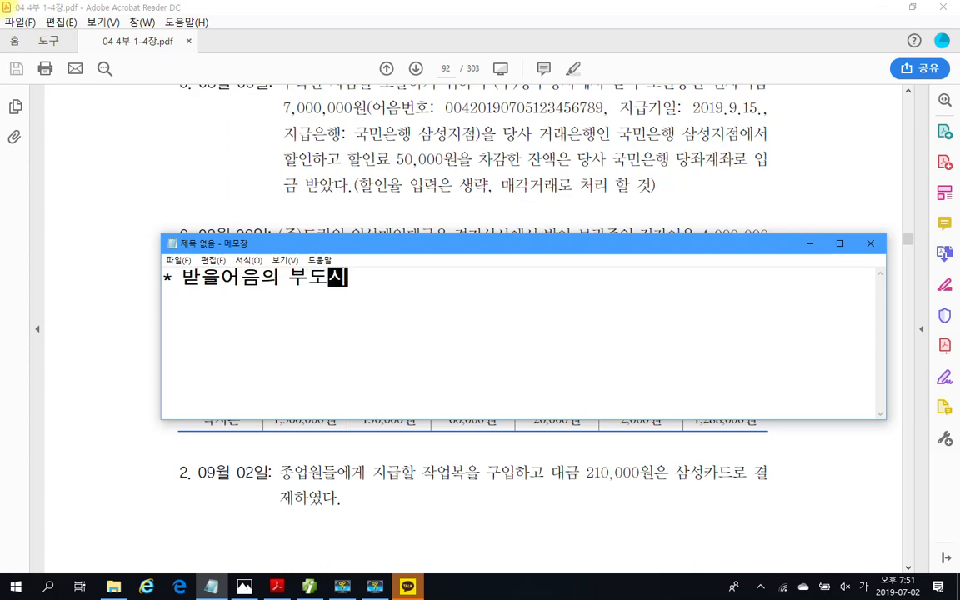
pyautogui.write(' 회계처리')
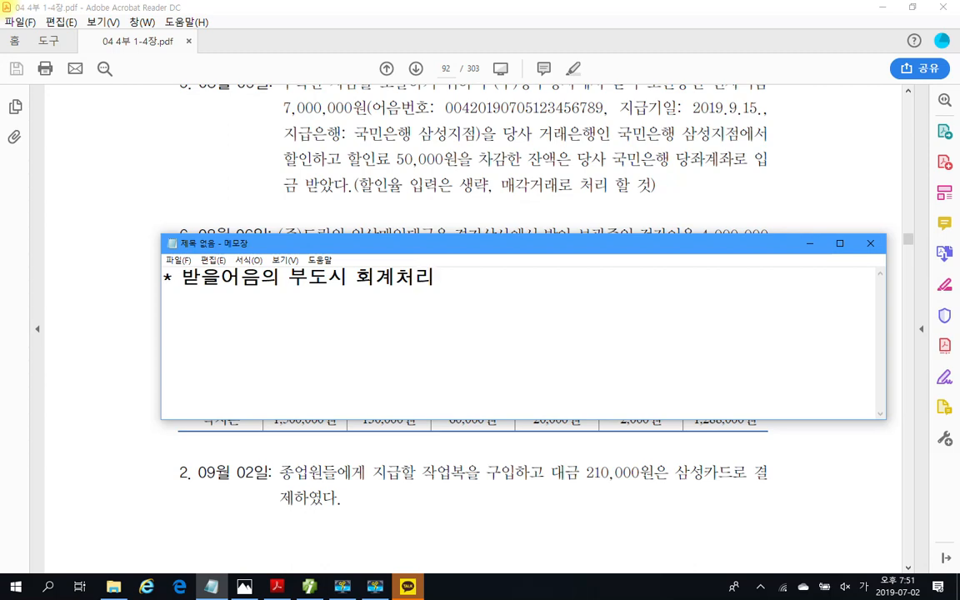
# Step: Start the debit line under the heading with "차)부도어음과수표"
pyautogui.press('Return')
pyautogui.write('차)')
pyautogui.write('부도어음과')
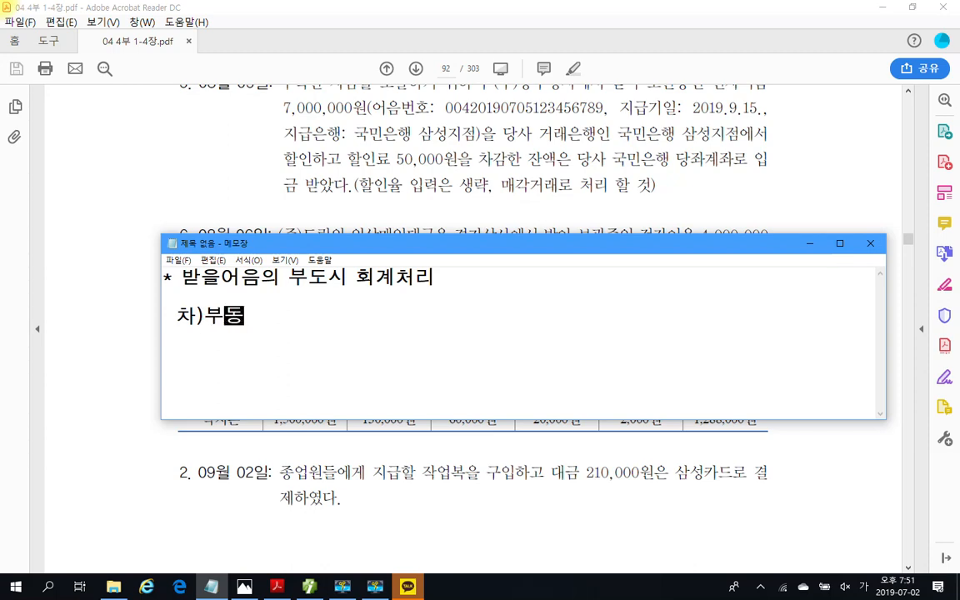
pyautogui.write('수표')
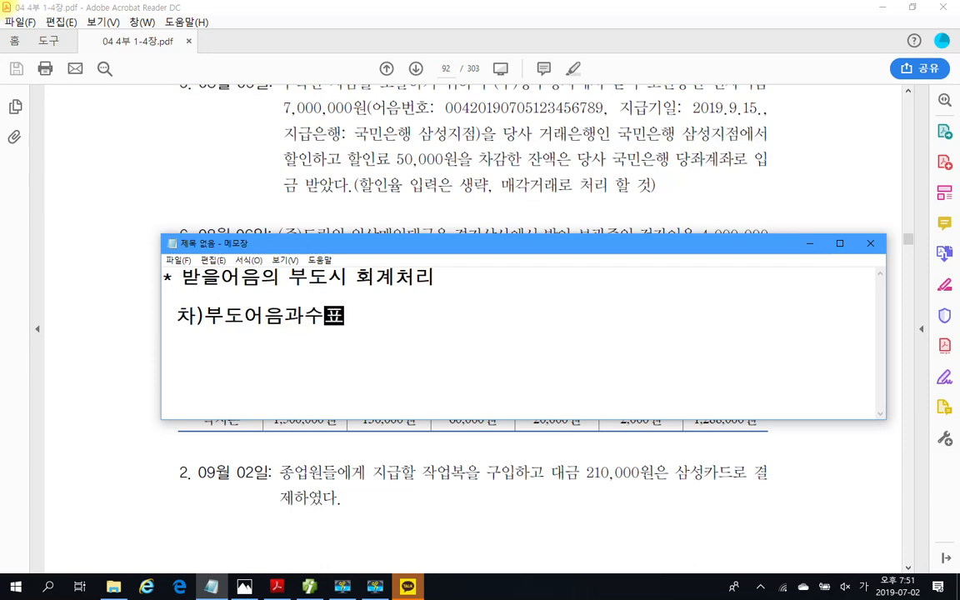
# Step: Switch to Smart A and start a new 차변 line dated 08-06 with the account 부도어음과수표
pyautogui.click(131, 454)
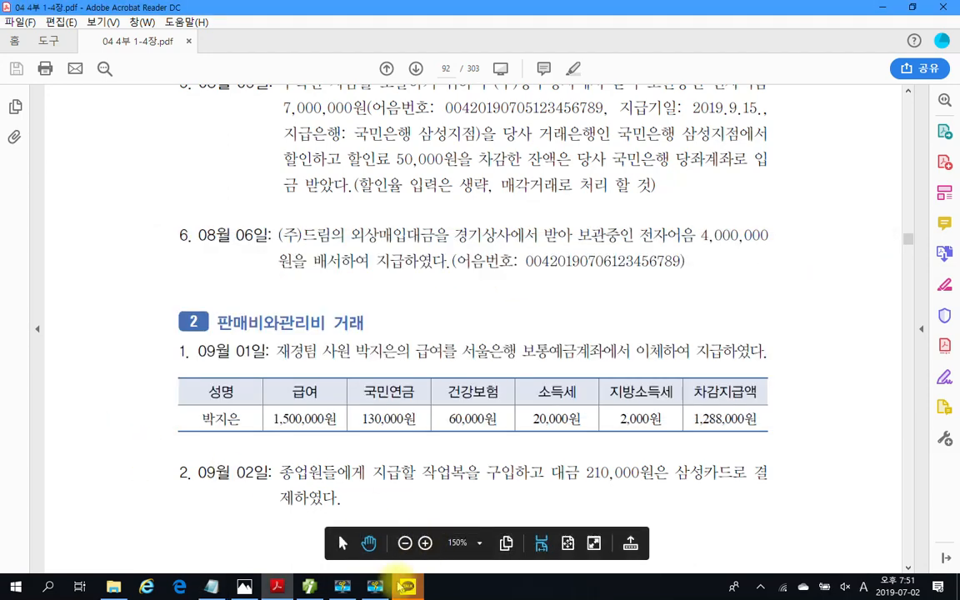
pyautogui.click(309, 587)
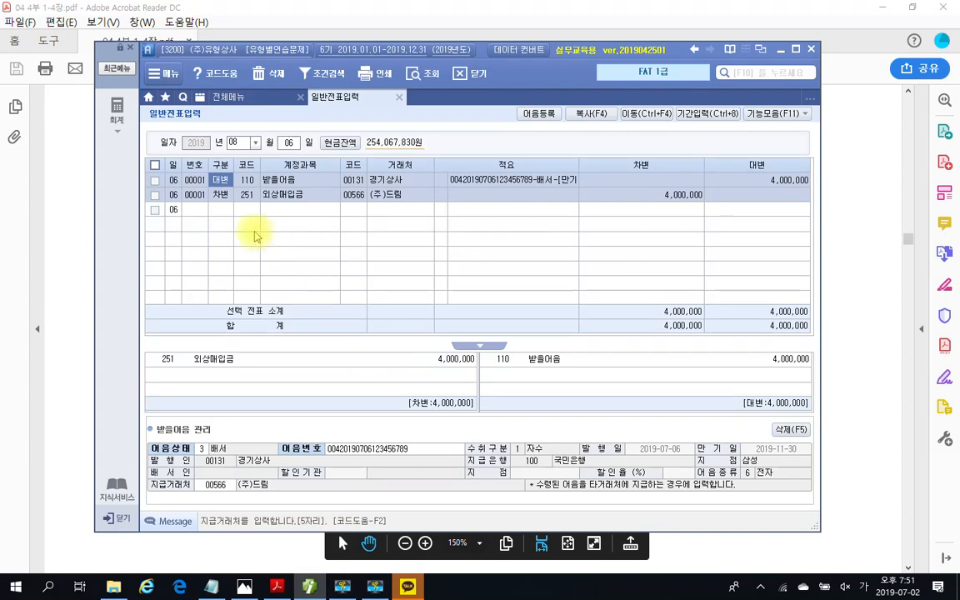
pyautogui.click(215, 208)
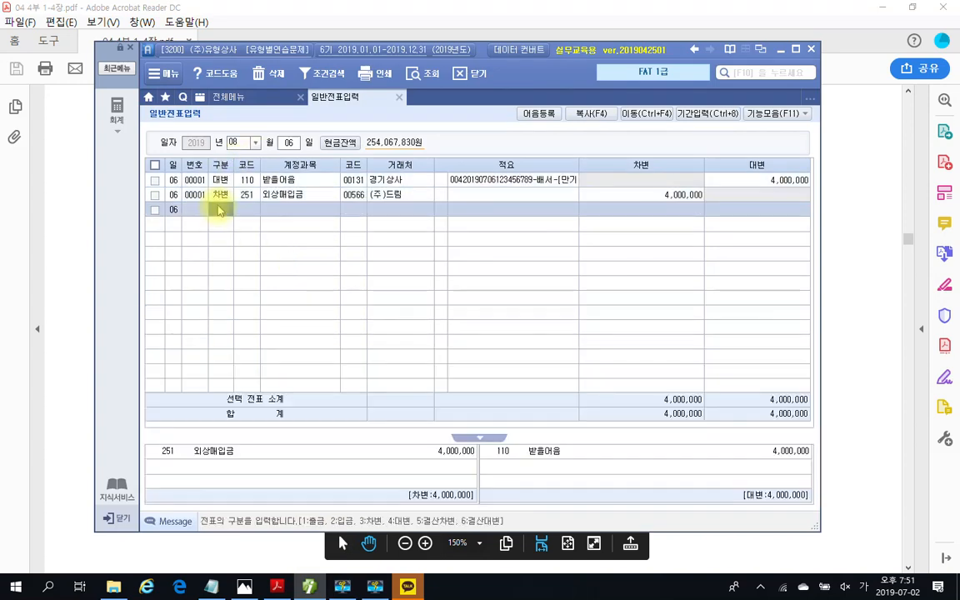
pyautogui.write('3')
pyautogui.press('Return')
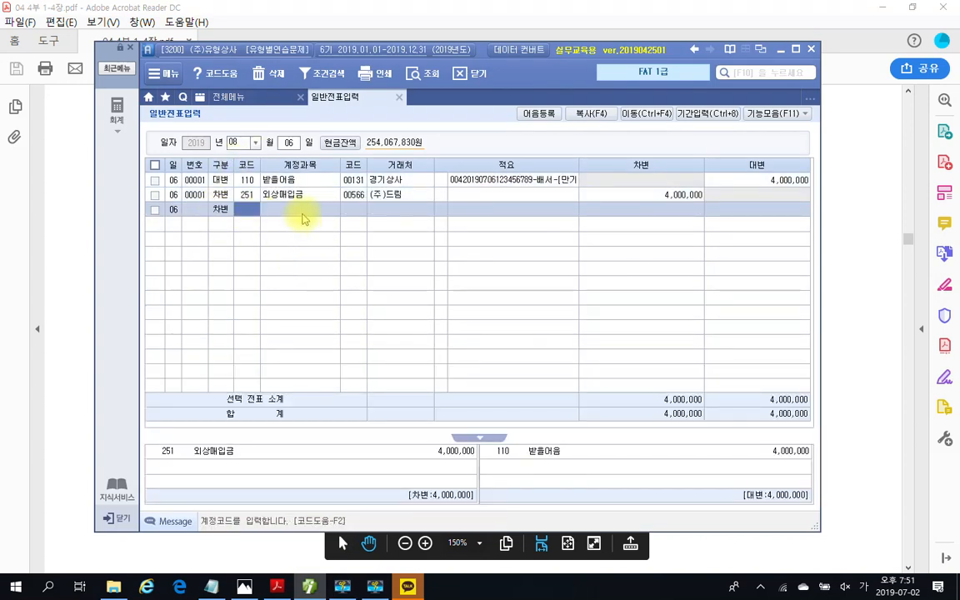
pyautogui.write('ㅂ부도')
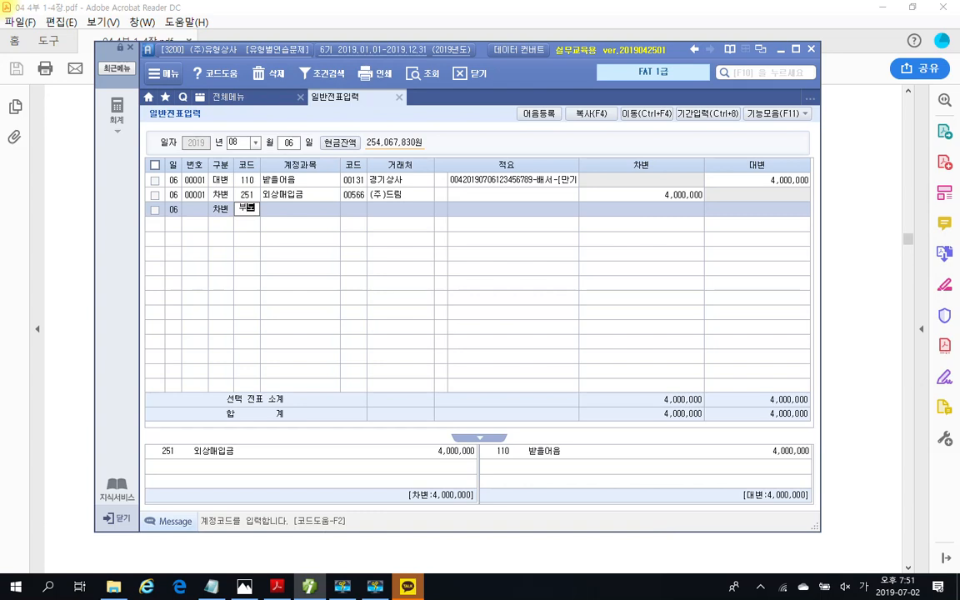
pyautogui.press('Return')
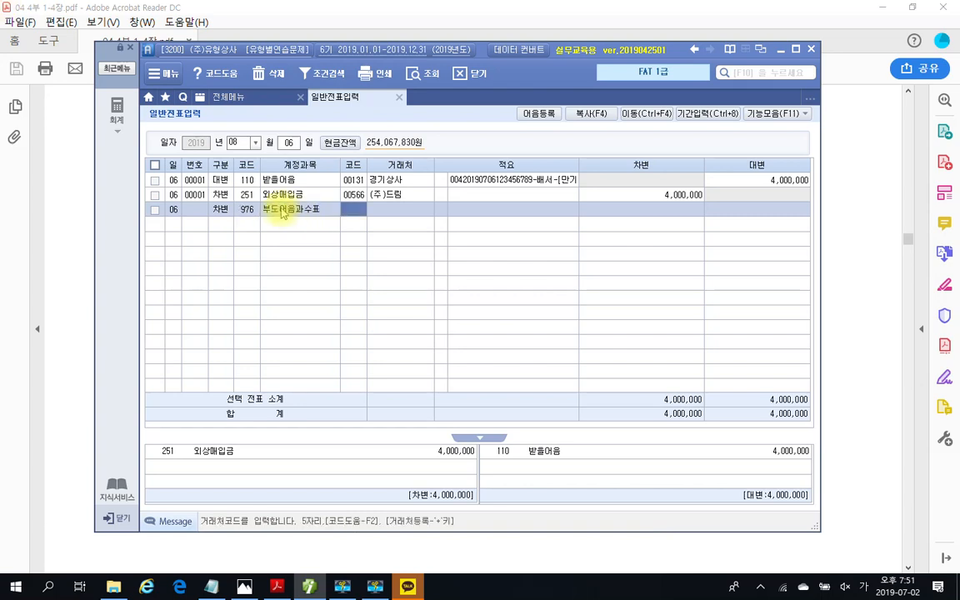
# Step: Delete the unfinished 부도어음과수표 line from the 08-06 voucher list
pyautogui.click(245, 214)
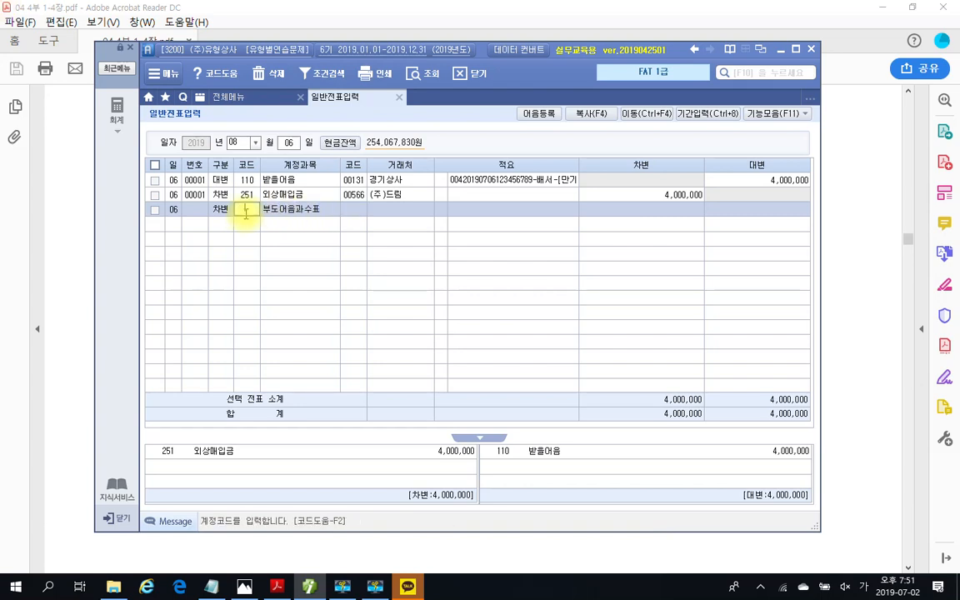
pyautogui.press('Return')
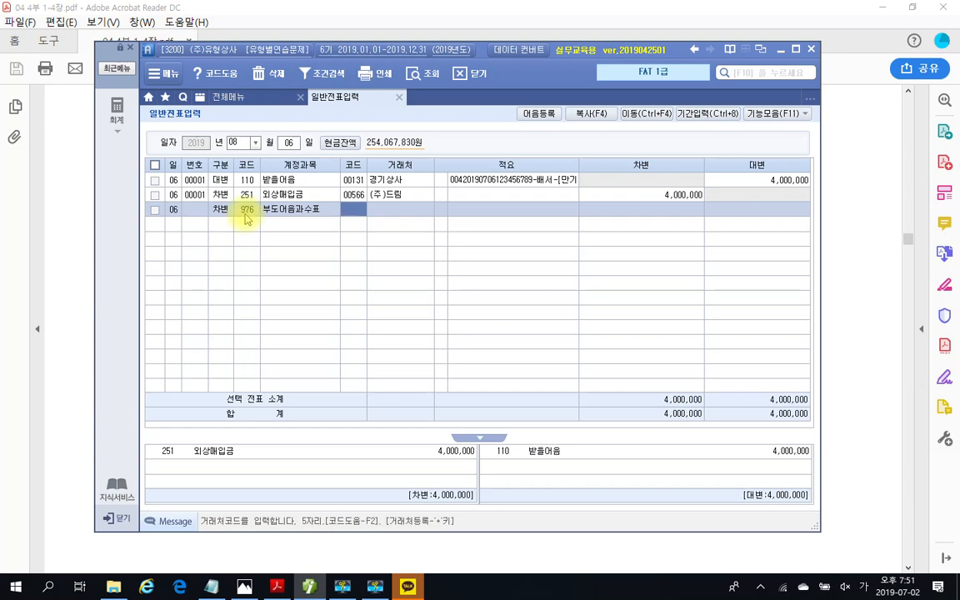
pyautogui.click(256, 73)
pyautogui.click(439, 324)
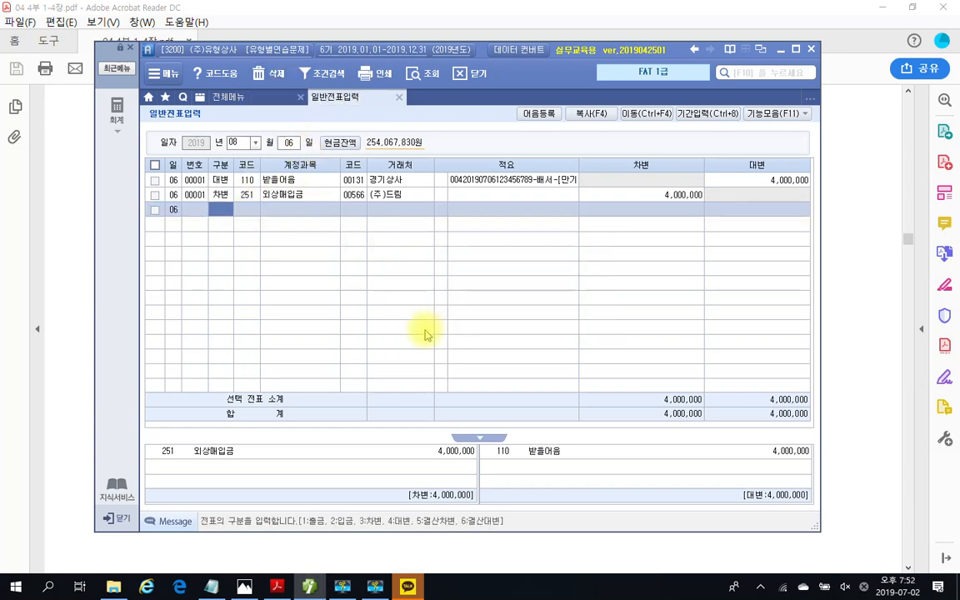
pyautogui.click(408, 587)
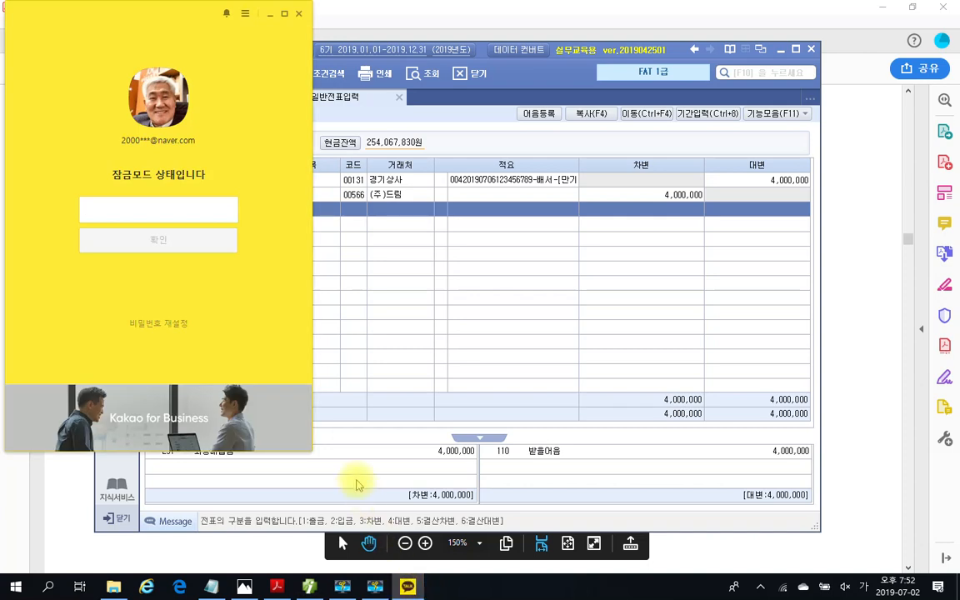
pyautogui.click(270, 14)
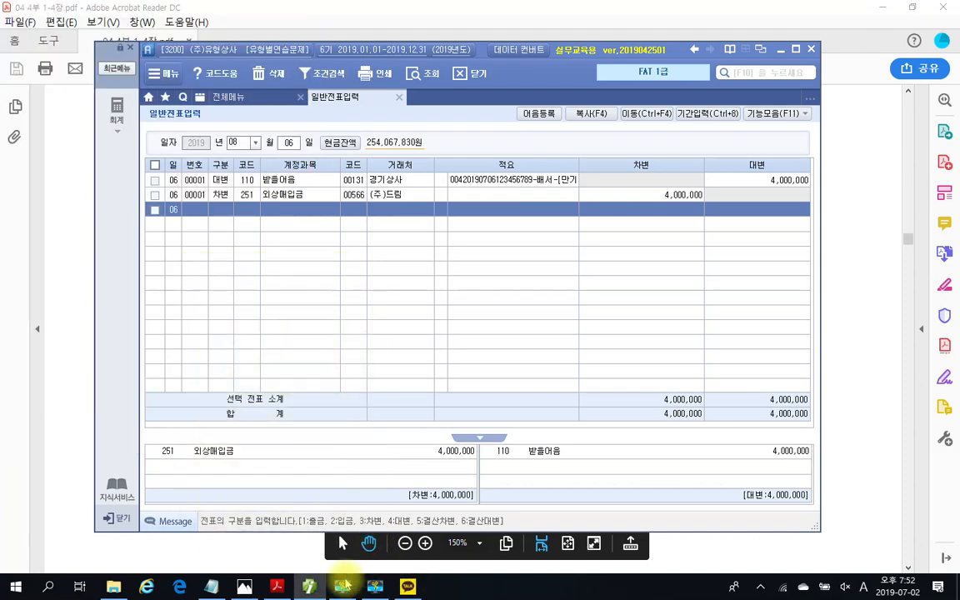
# Step: Return to Notepad and add the amount 4,000,000 after 차)부도어음과수표
pyautogui.click(214, 588)
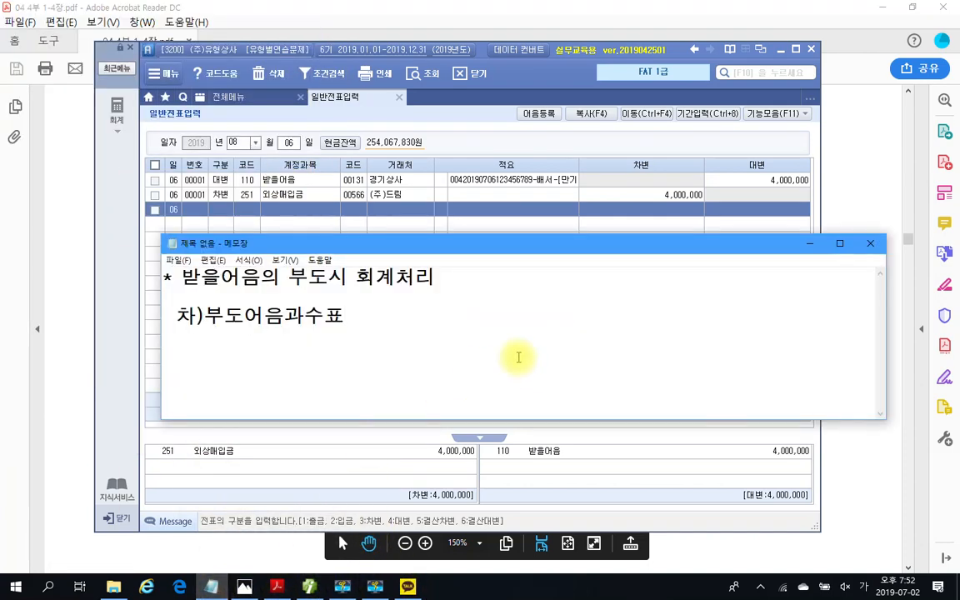
pyautogui.write('4,')
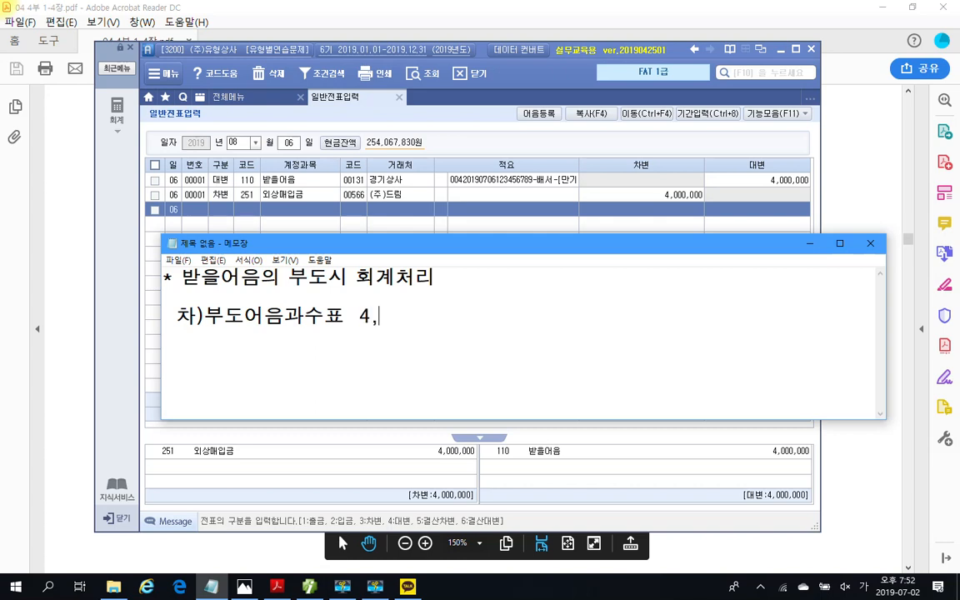
pyautogui.write('000,000,000')
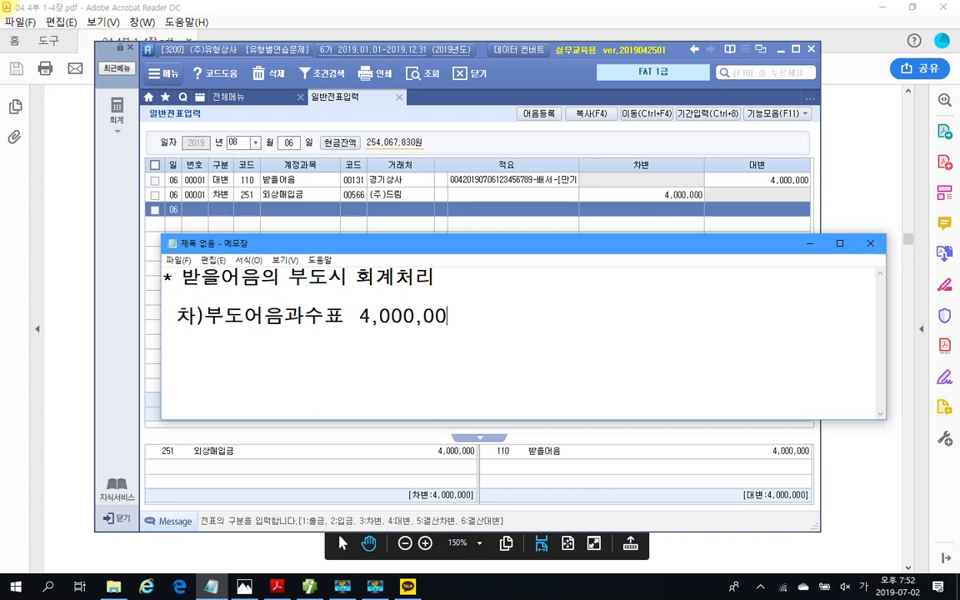
pyautogui.press('Return')
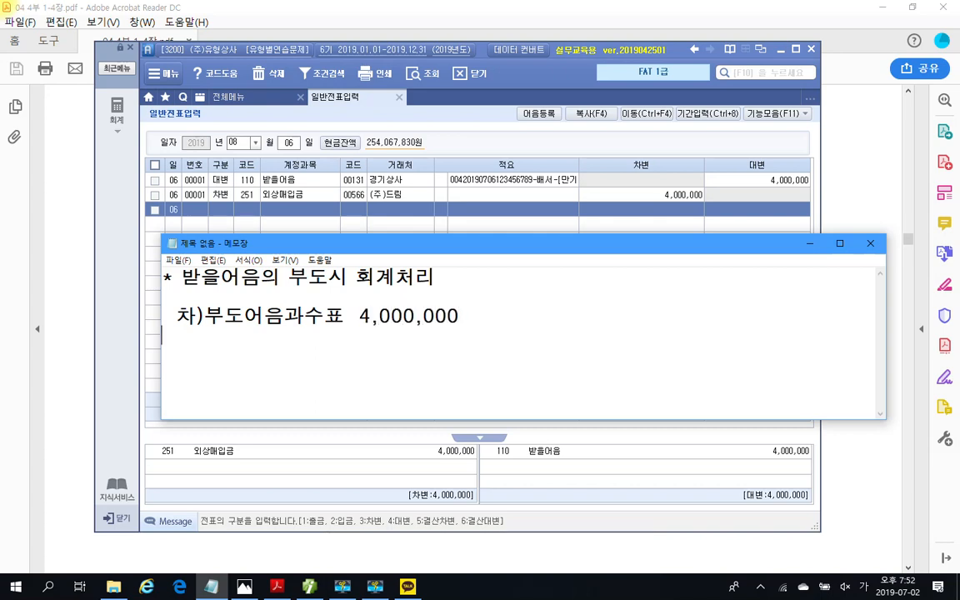
# Step: Append the start of the credit entry, "대)받을어음(", to the end of the same line
pyautogui.press('Up')
pyautogui.press('Up')
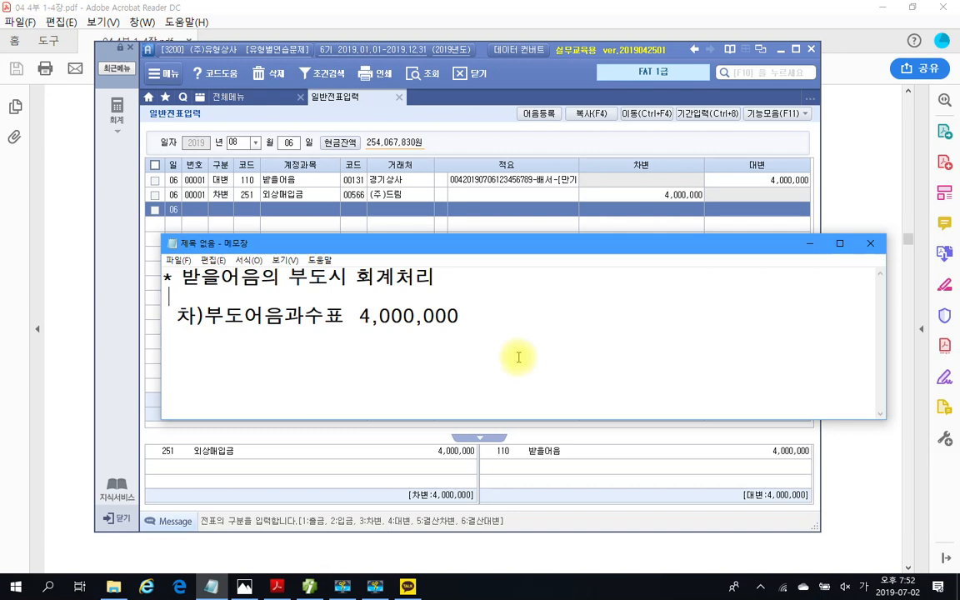
pyautogui.press('Down')
pyautogui.press('End')
pyautogui.write('대')
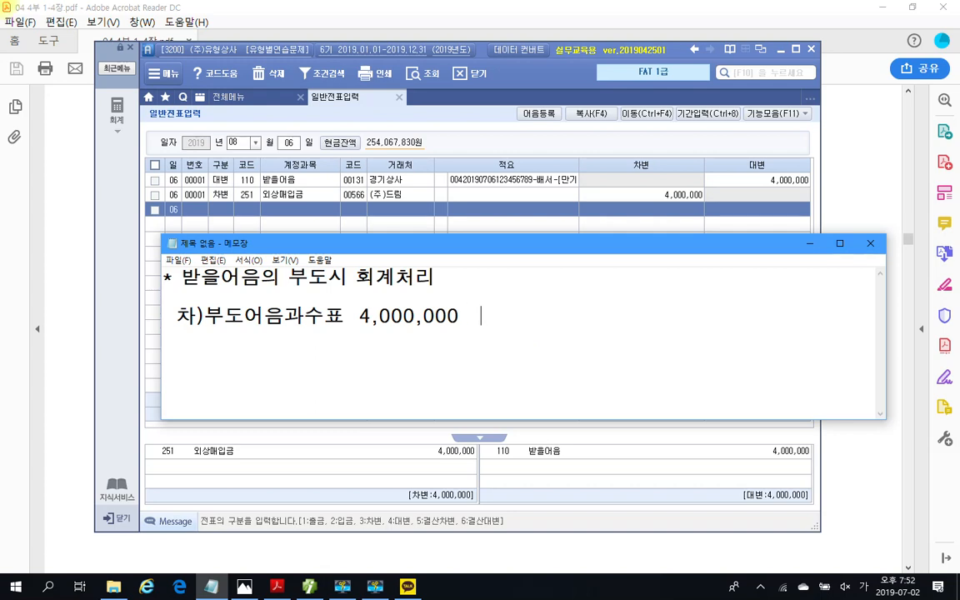
pyautogui.write(')받을어')
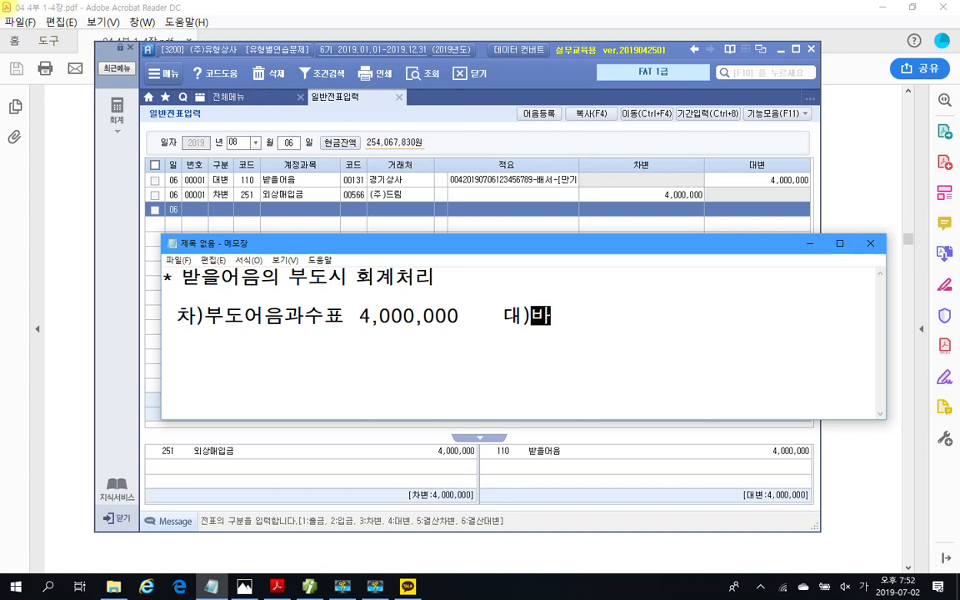
pyautogui.write('음(')
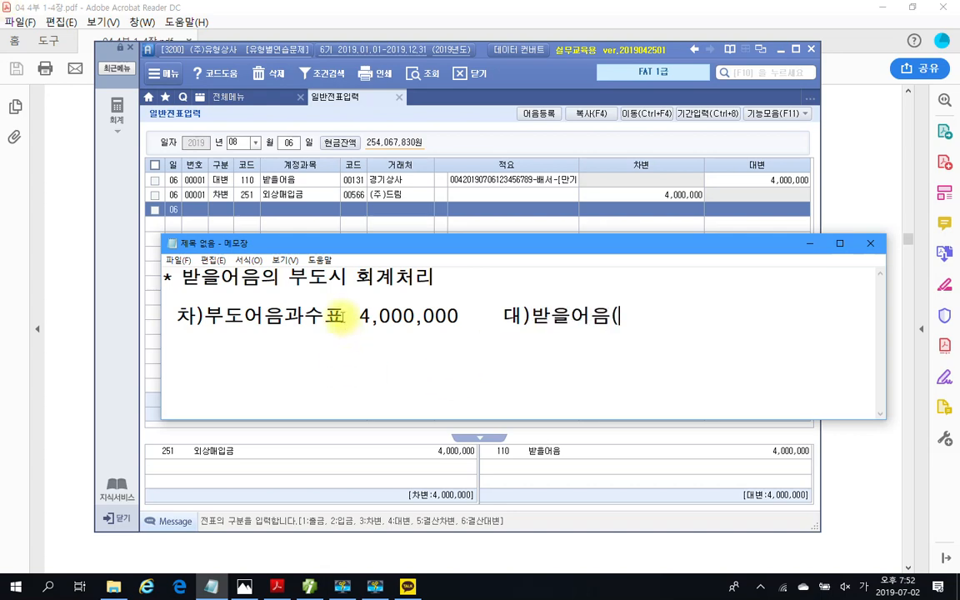
# Step: Move the Notepad window slightly and insert the customer "(경기상사)" directly after 부도어음과수표
pyautogui.moveTo(389, 247)
pyautogui.mouseDown()
pyautogui.moveTo(371, 328)
pyautogui.moveTo(394, 262)
pyautogui.mouseUp()
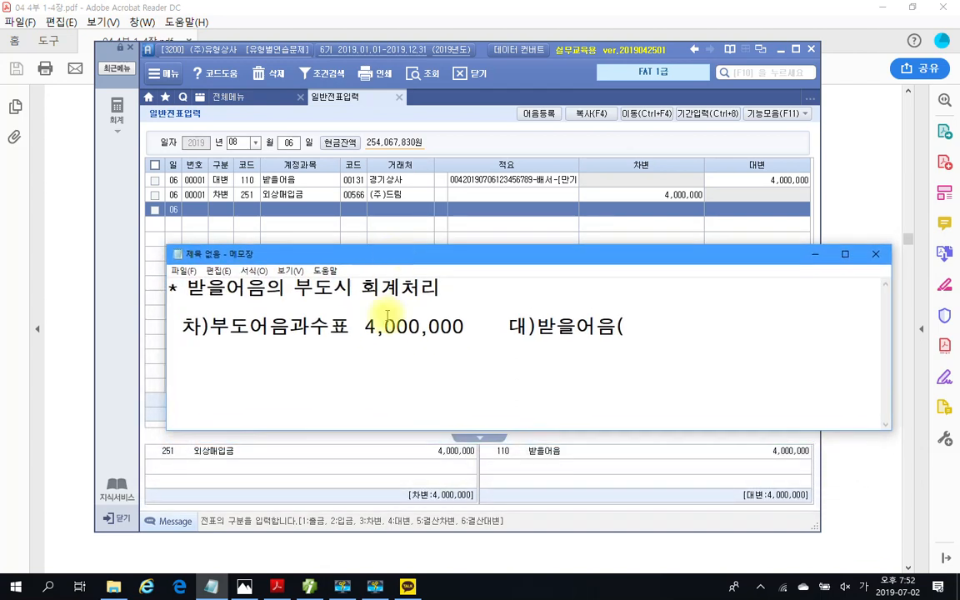
pyautogui.click(355, 329)
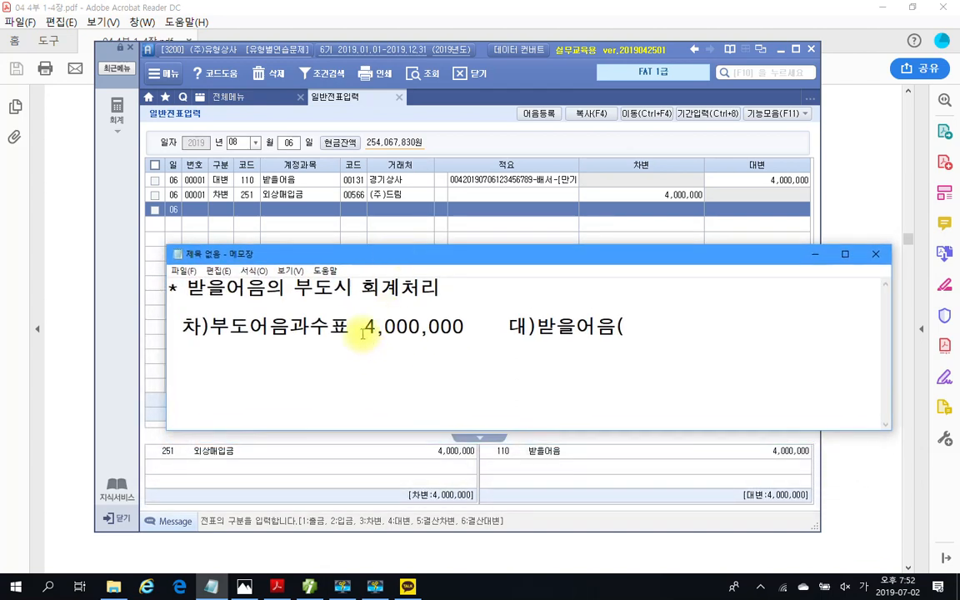
pyautogui.write('(드리ㅁ')
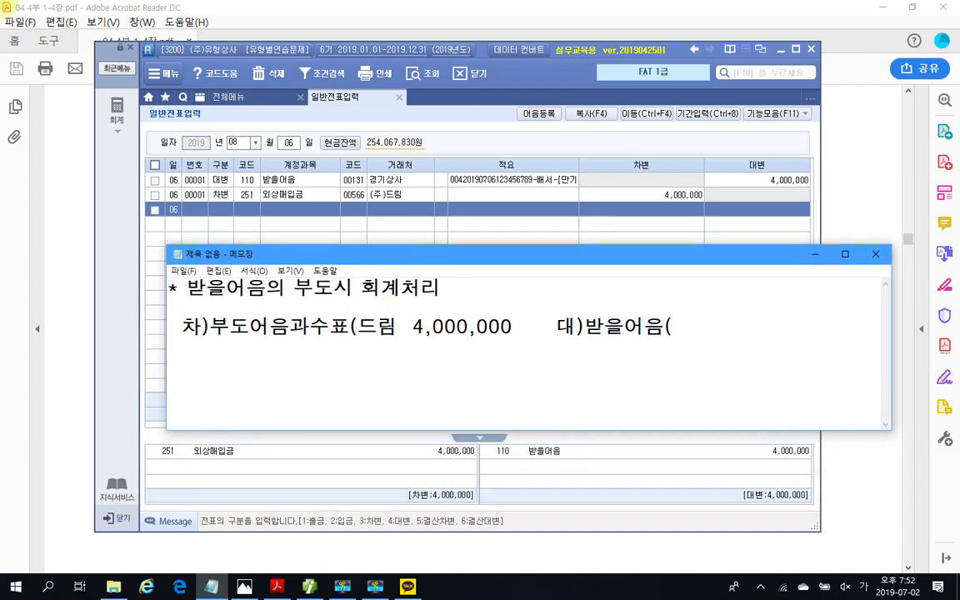
pyautogui.press('BackSpace')
pyautogui.press('BackSpace')
pyautogui.press('BackSpace')
pyautogui.press('BackSpace')
pyautogui.write('경기상')
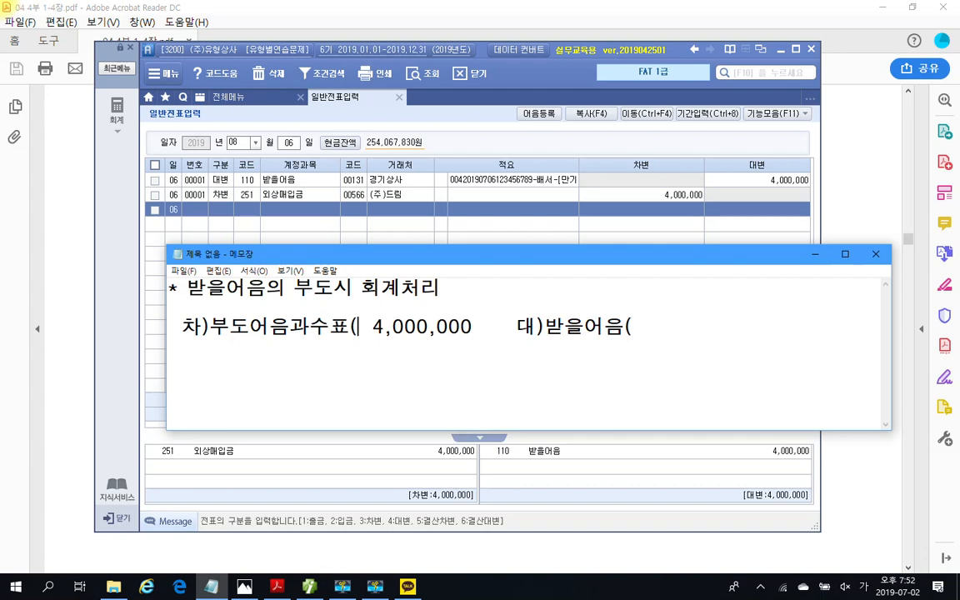
pyautogui.write('사')
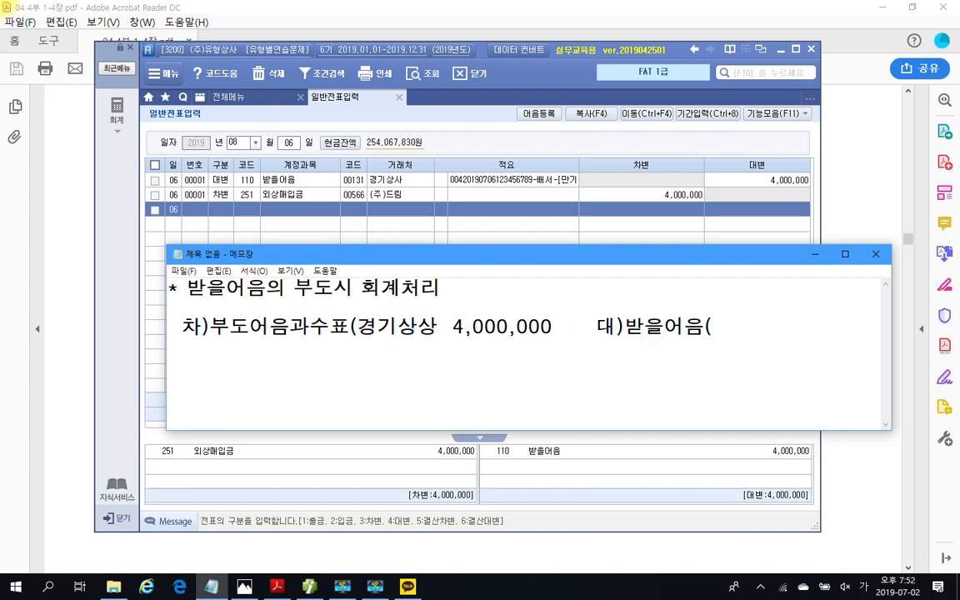
pyautogui.write(')')
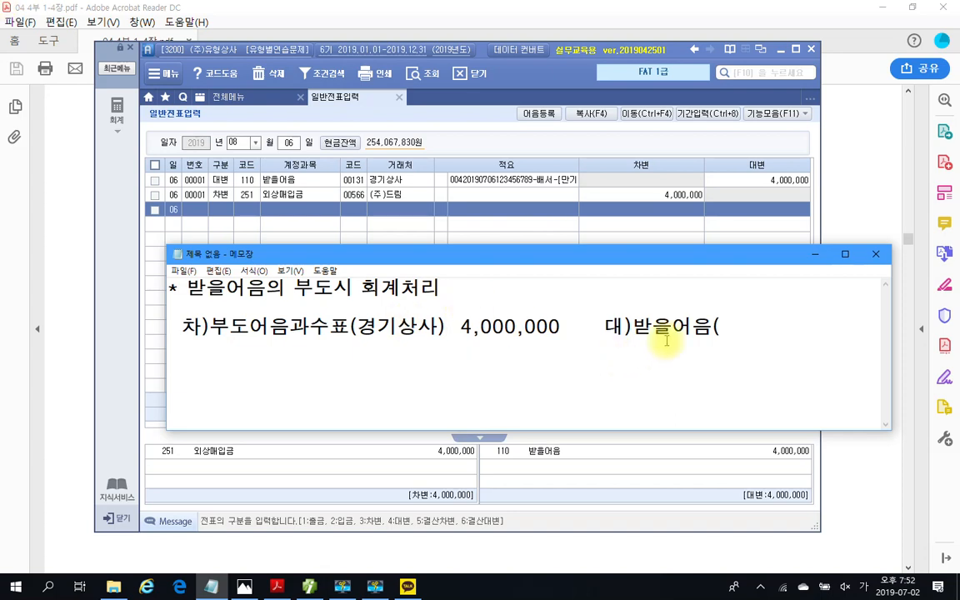
# Step: Complete the credit account's customer so that it reads "대)받을어음(경기상사)"
pyautogui.click(731, 327)
pyautogui.write('경기상사')
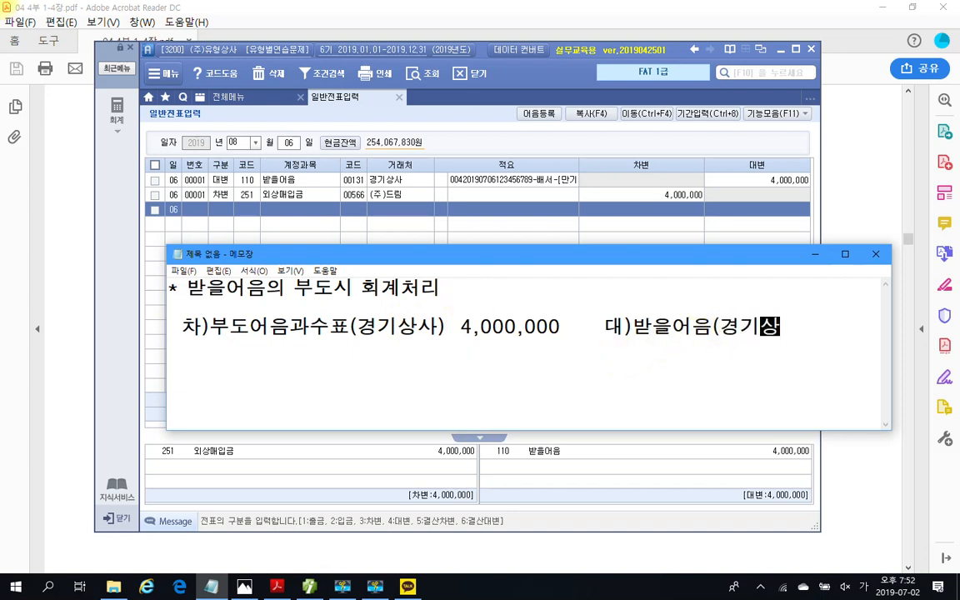
pyautogui.write(')')
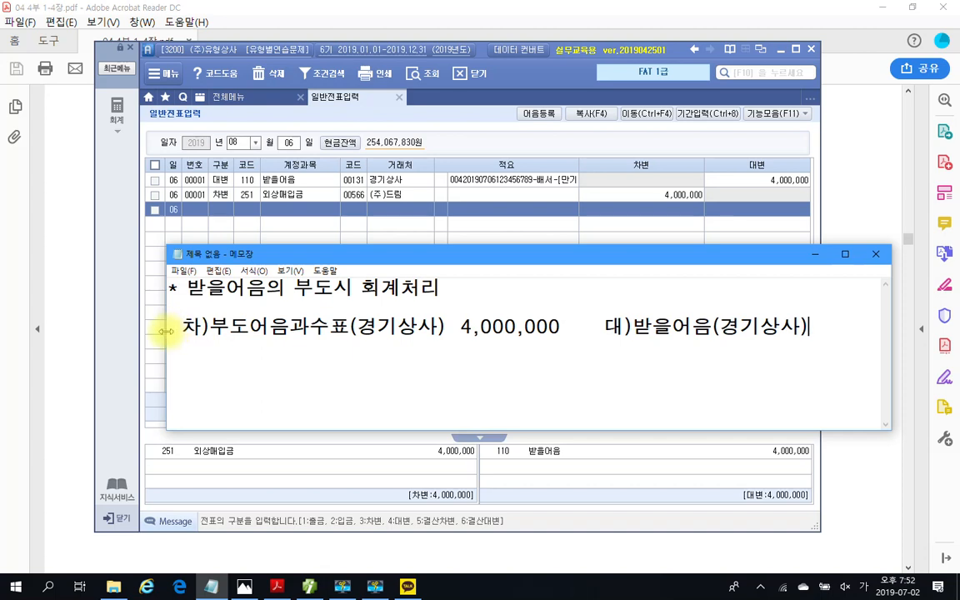
# Step: Widen the Notepad window and add the amount 4,000,0000 after 대)받을어음(경기상사)
pyautogui.moveTo(166, 327); pyautogui.dragTo(42, 332)
pyautogui.click(717, 331)
pyautogui.write('4,')
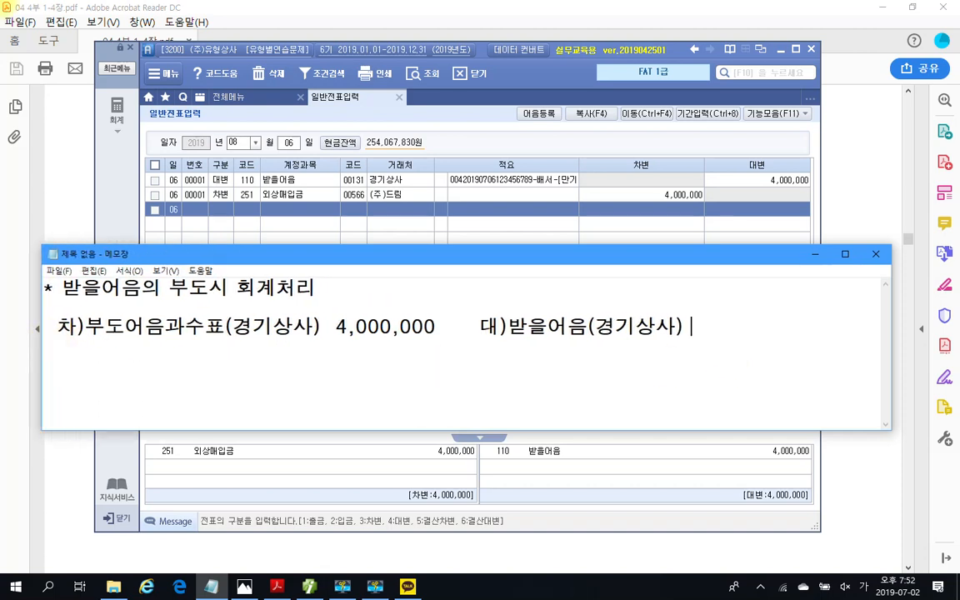
pyautogui.write('000,0000')
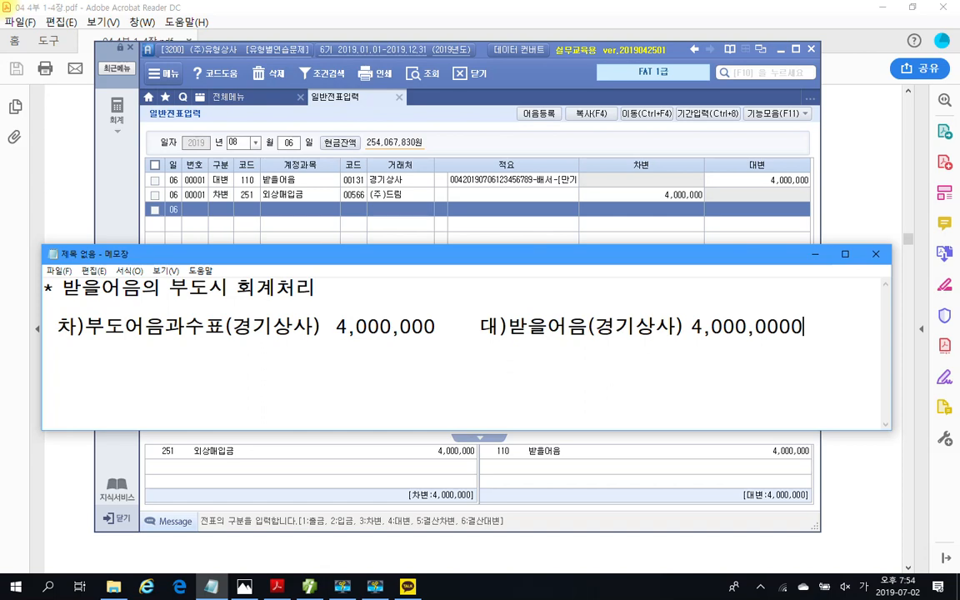
# Step: Minimize Notepad and Smart A, and bring up section 2, 판매비와관리비 거래, in the PDF
pyautogui.click(812, 256)
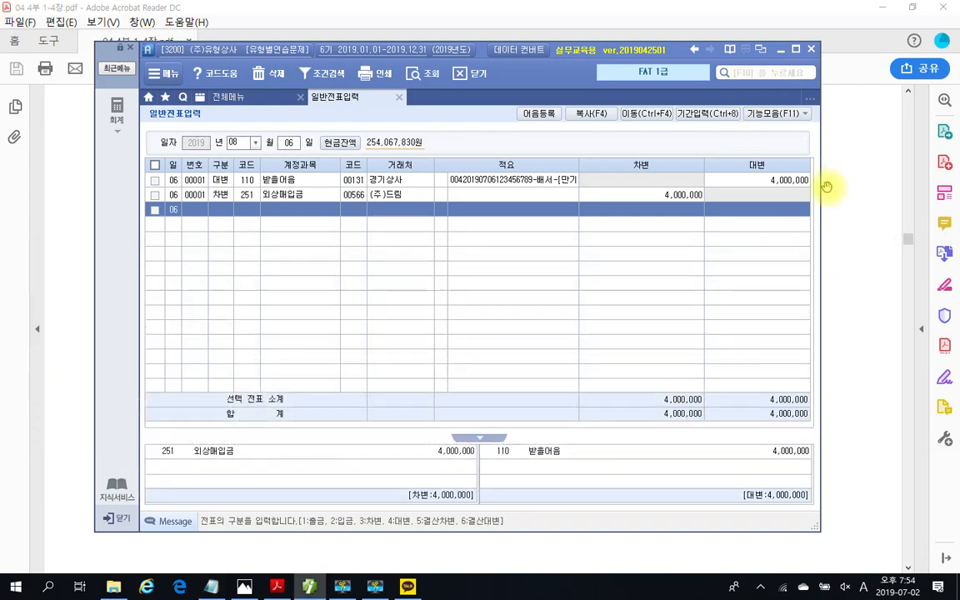
pyautogui.click(780, 49)
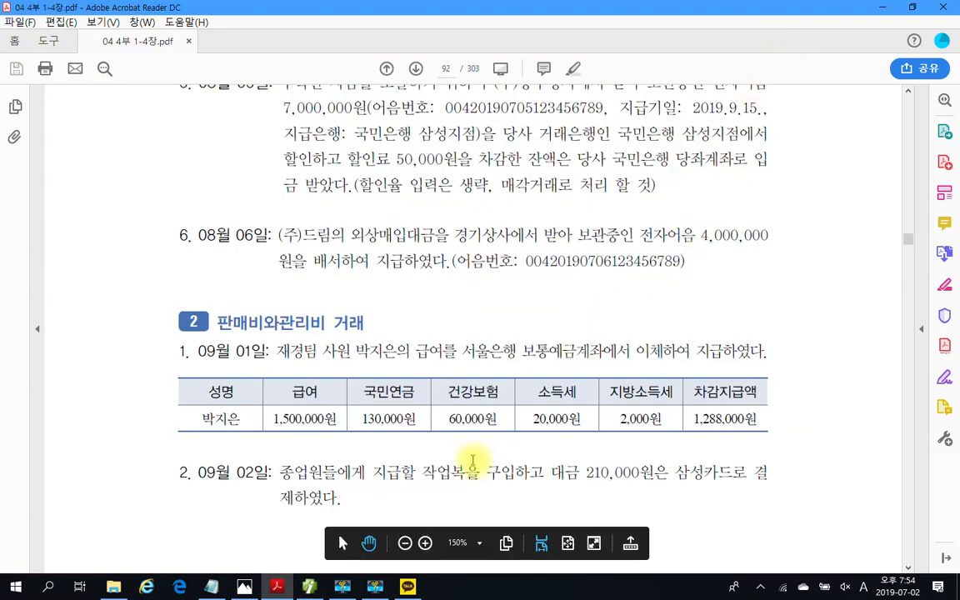
pyautogui.scroll(-3, 473, 459)
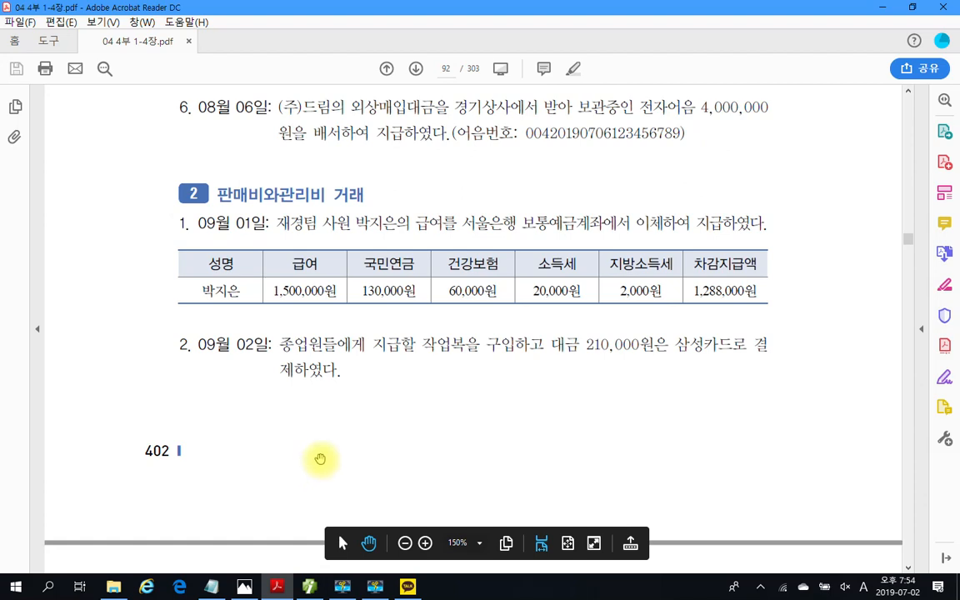
pyautogui.scroll(-2, 320, 458)
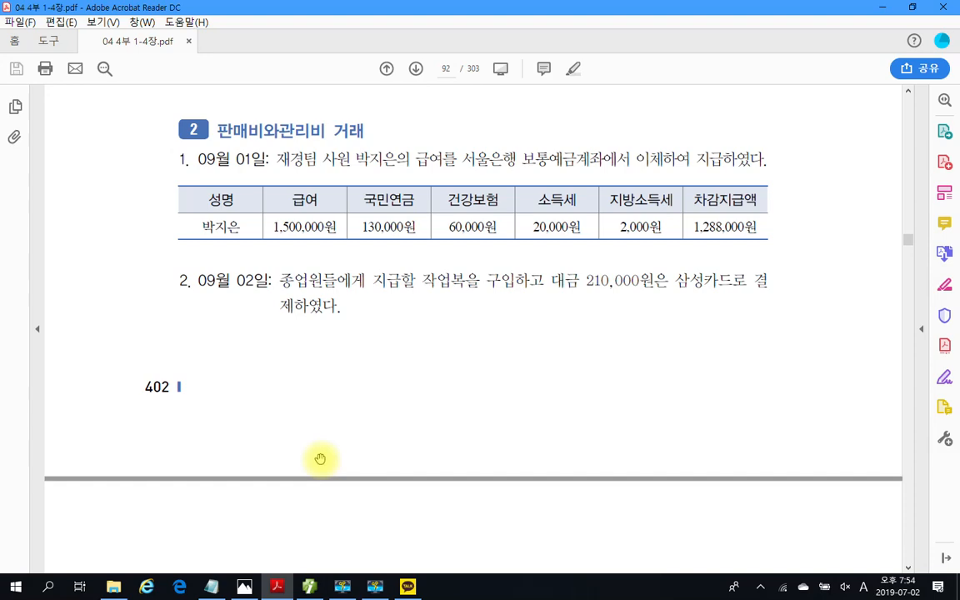
# Step: Look through the September transactions 1 to 30 of section 2, 판매비와관리비 거래, in the PDF and return to the section's beginning
pyautogui.scroll(-20, 320, 458)
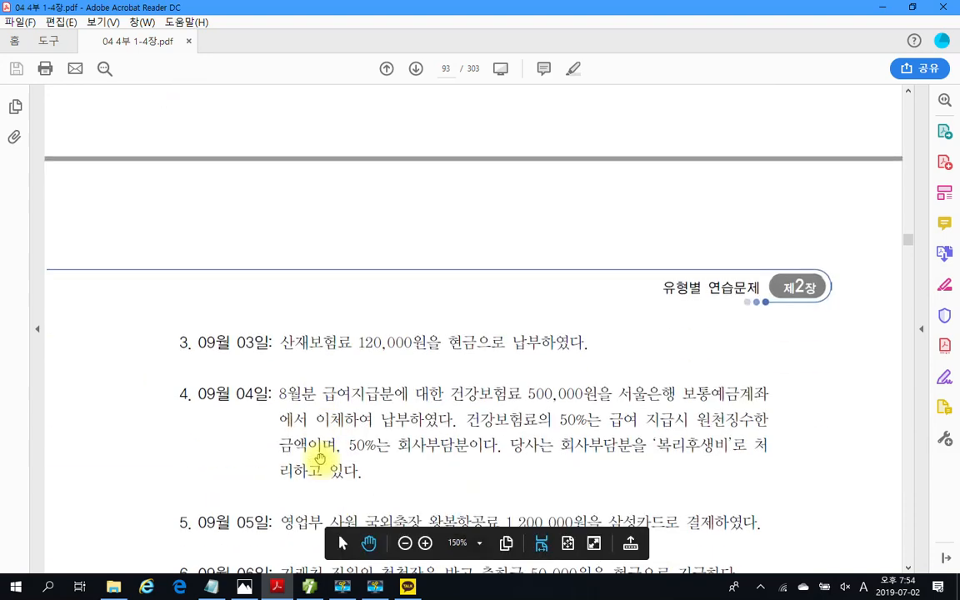
pyautogui.scroll(-15, 320, 459)
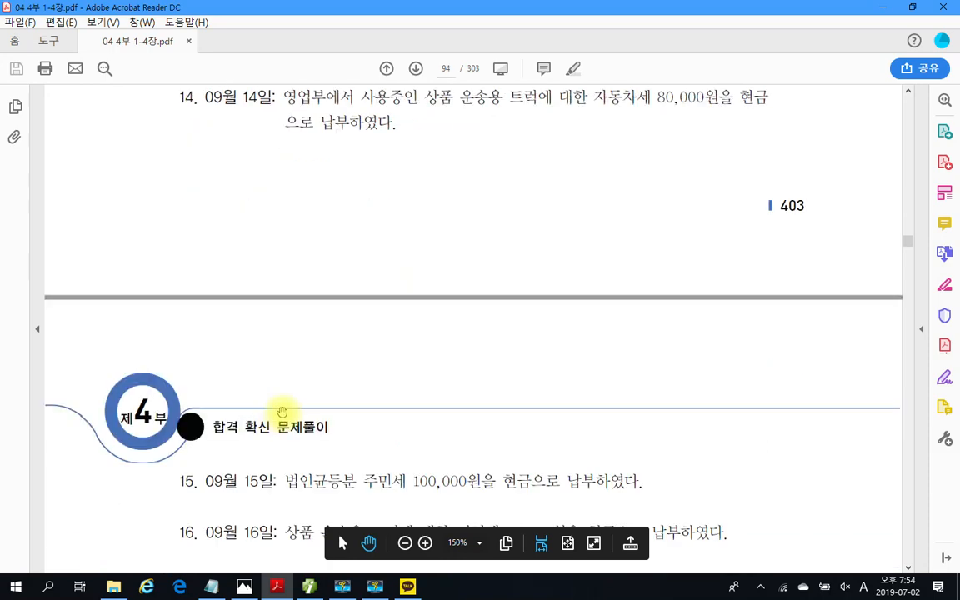
pyautogui.scroll(-15, 283, 412)
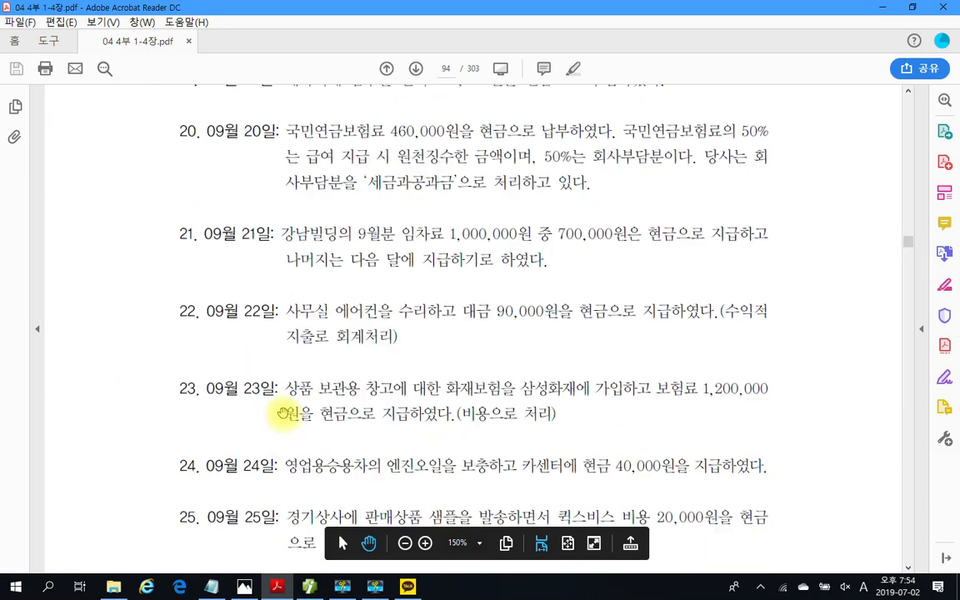
pyautogui.scroll(-15, 283, 413)
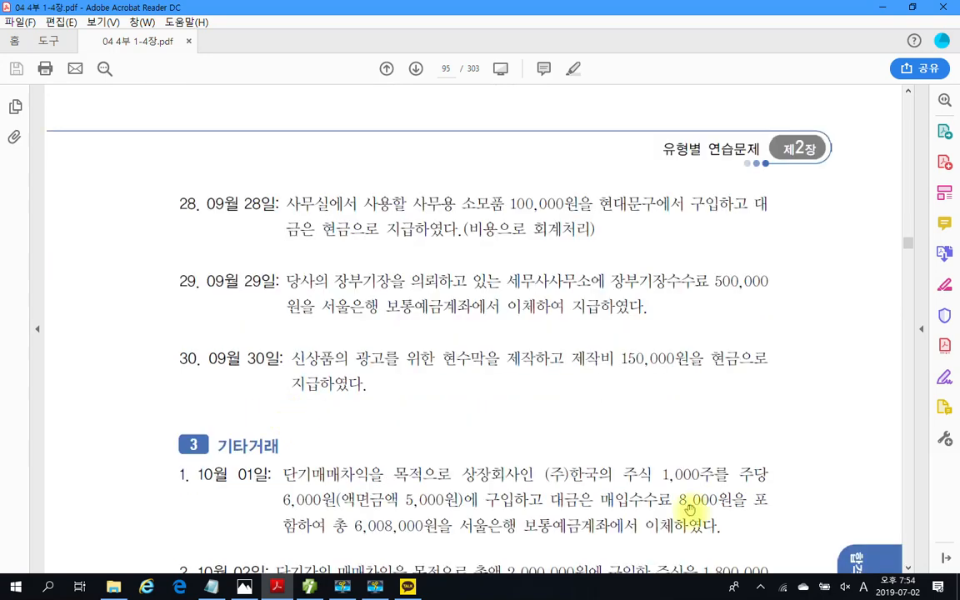
pyautogui.scroll(15, 534, 371)
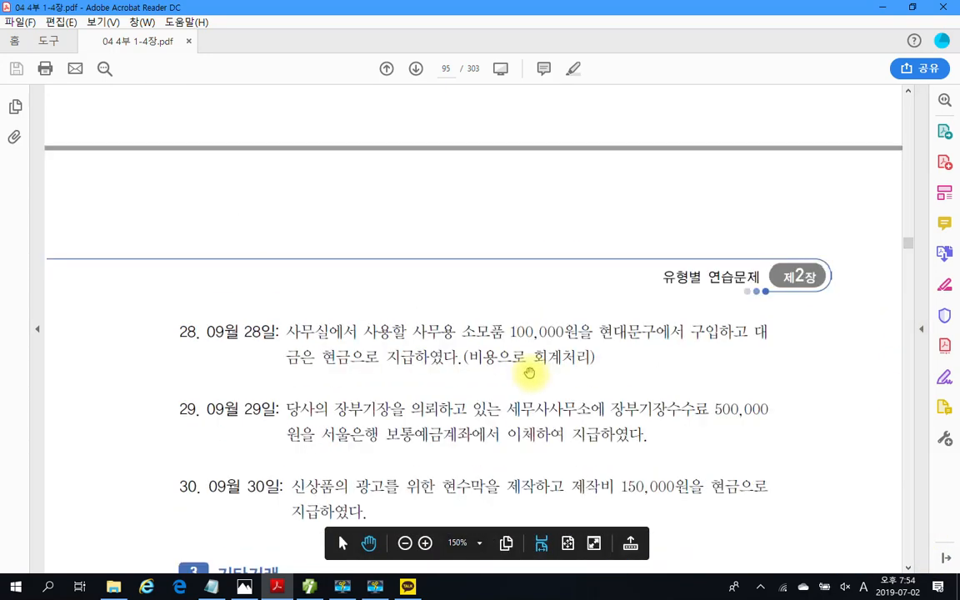
pyautogui.scroll(15, 524, 371)
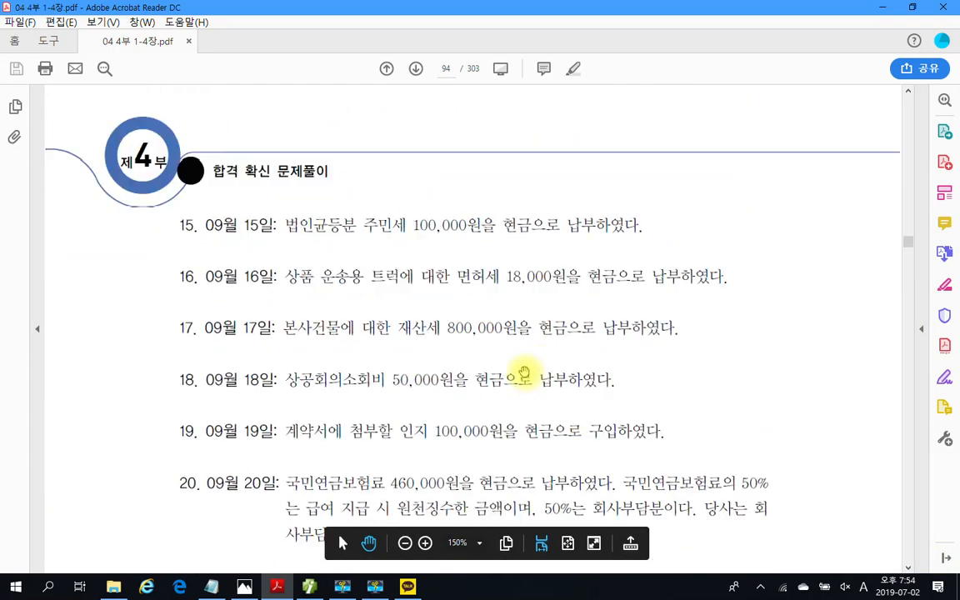
pyautogui.scroll(12, 523, 370)
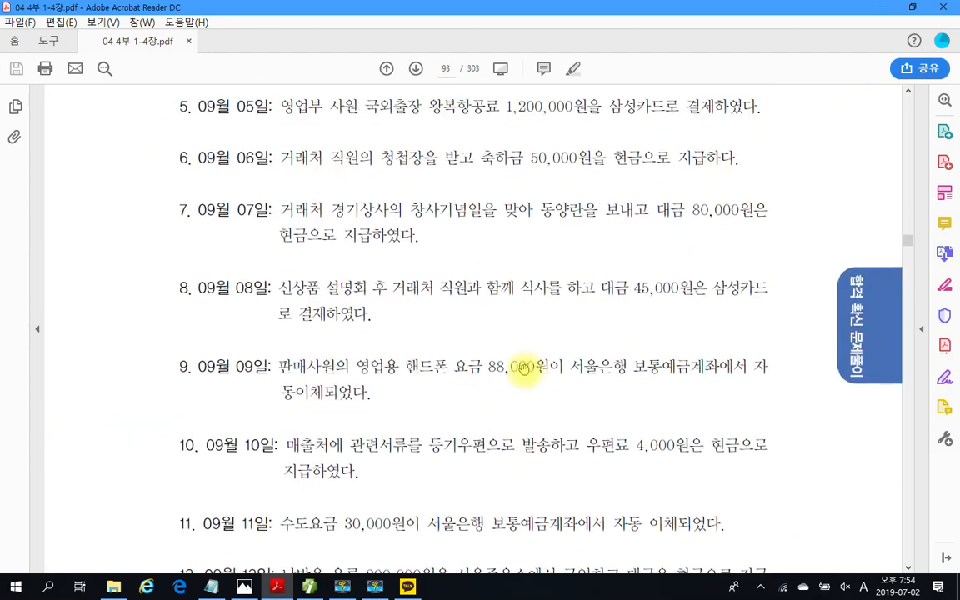
pyautogui.scroll(8, 523, 367)
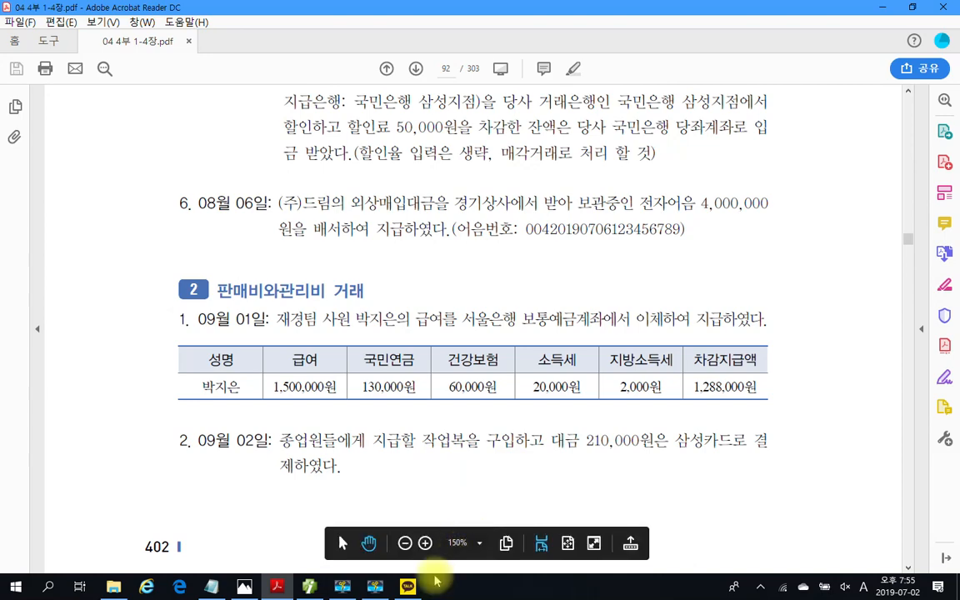
pyautogui.click(311, 588)
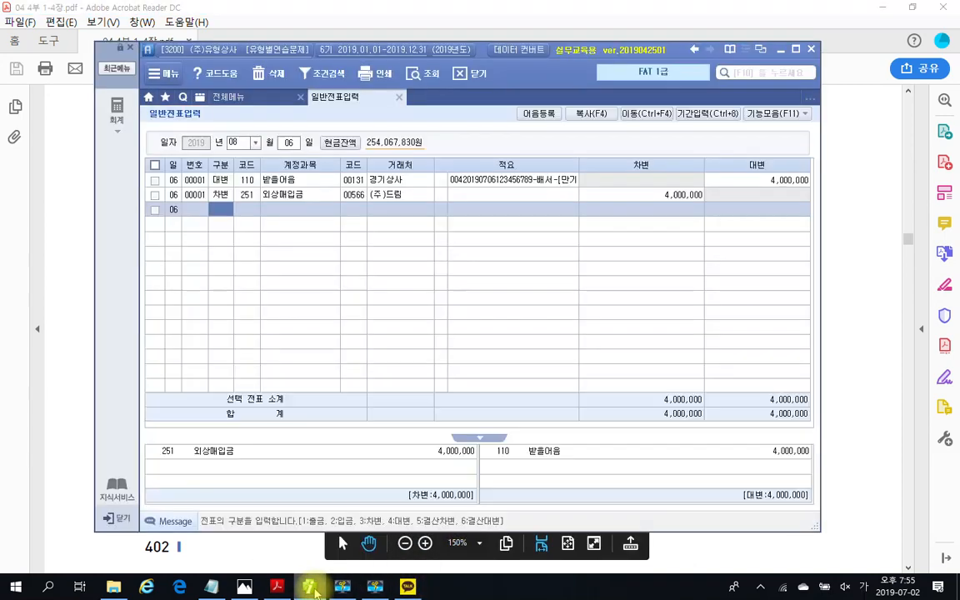
pyautogui.click(310, 588)
pyautogui.click(375, 586)
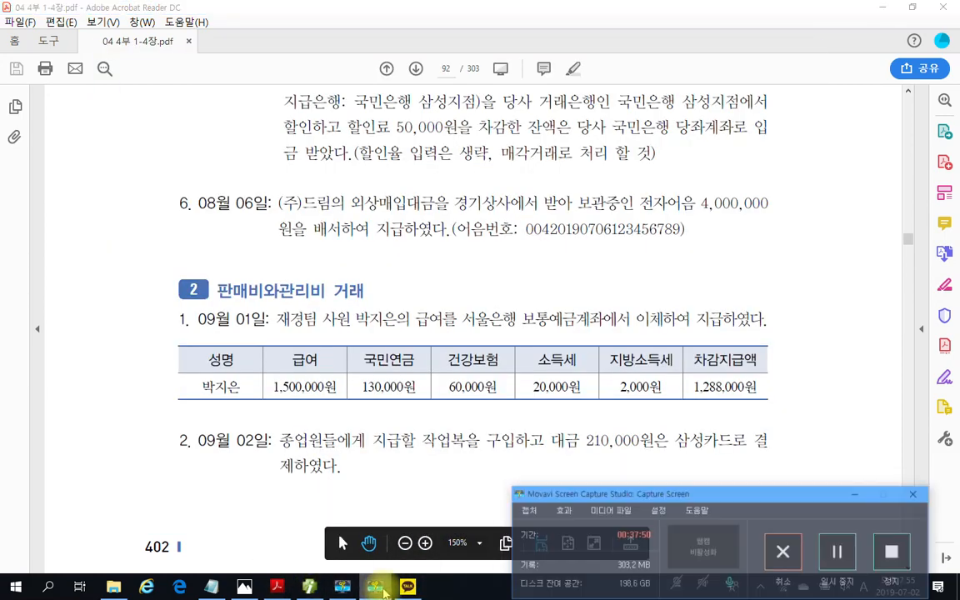